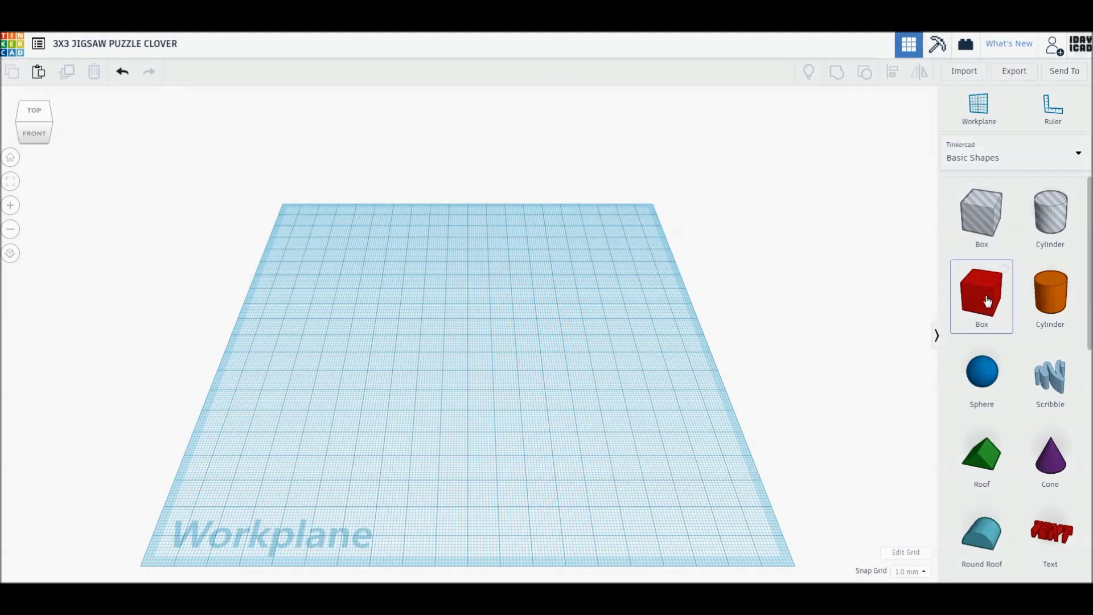
Step: Place a Heart from Basic Shapes on the workplane beside the red box
scroll(1014, 445, down, 2)
scroll(1013, 445, down, 3)
mouse_move(1050, 518)
mouse_down()
mouse_move(677, 379)
mouse_move(648, 354)
mouse_up()
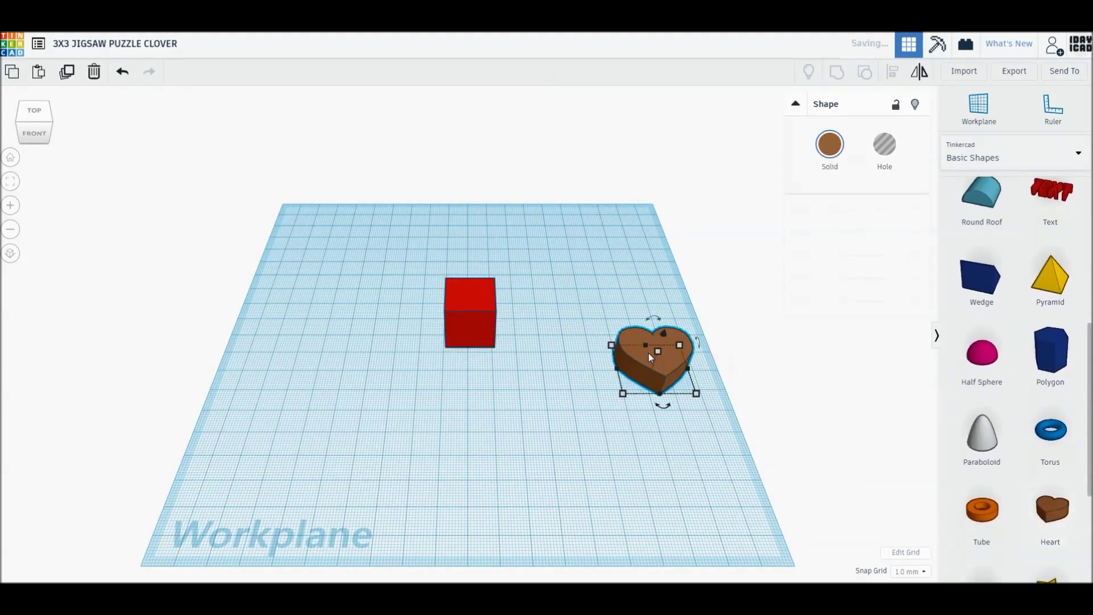
Step: Resize the red box to 2 mm high and 60 x 60 mm
click(462, 295)
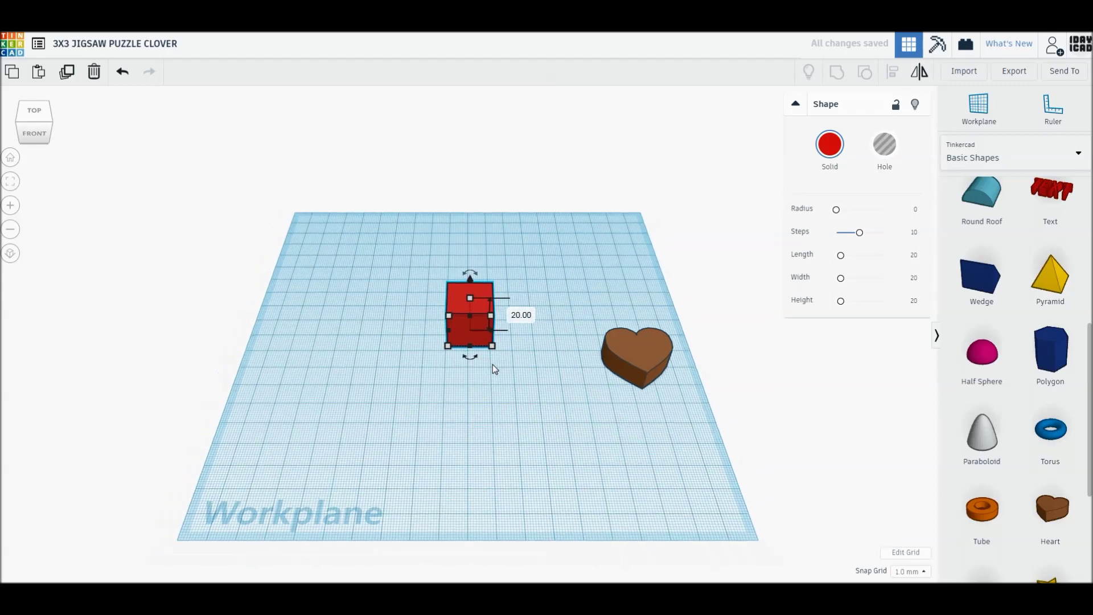
scroll(493, 364, up, 2)
scroll(543, 312, up, 2)
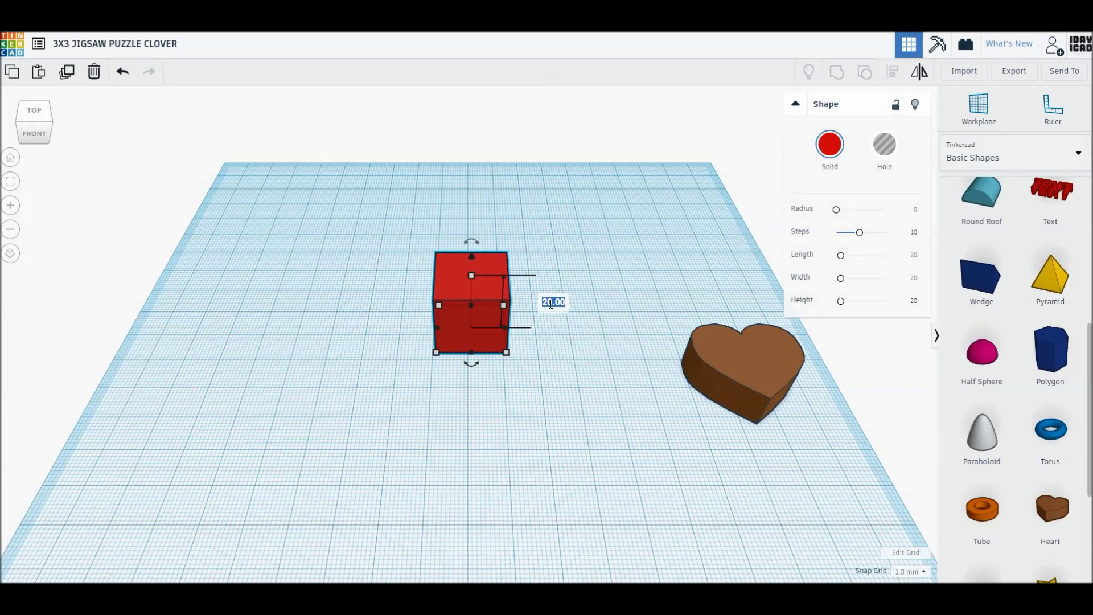
text(20.00)
key(Return)
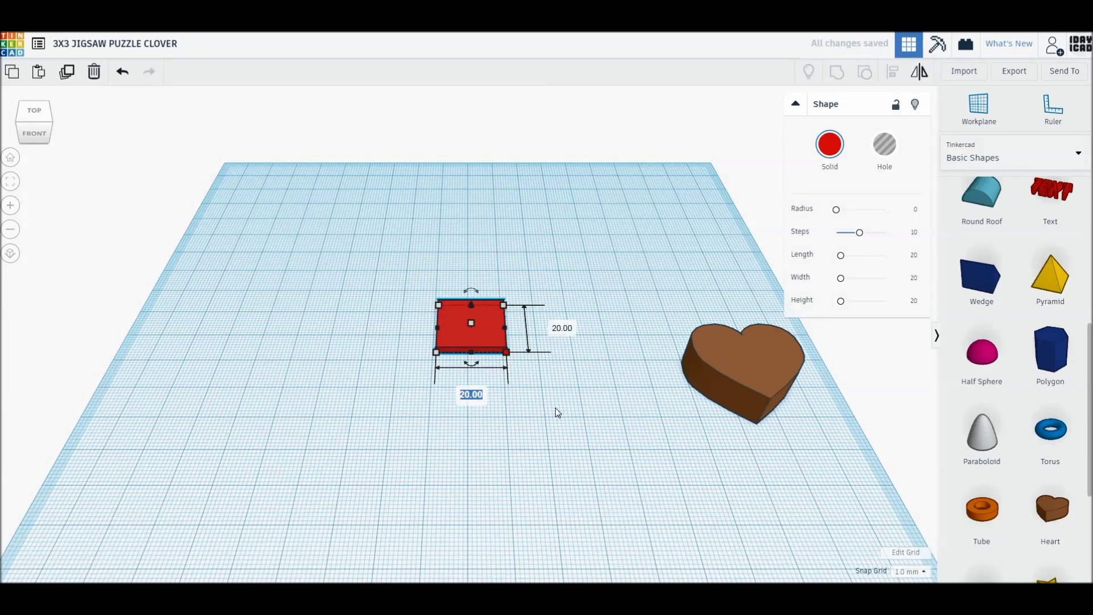
text(60)
key(Return)
click(695, 326)
text(60)
key(Return)
Step: Move the flat red plate to the left and reselect it
drag(618, 410, 402, 412)
click(560, 418)
click(451, 417)
Step: Move the heart toward the plate and size it 5 mm tall, 20 x 25 mm
click(617, 422)
drag(737, 377, 651, 374)
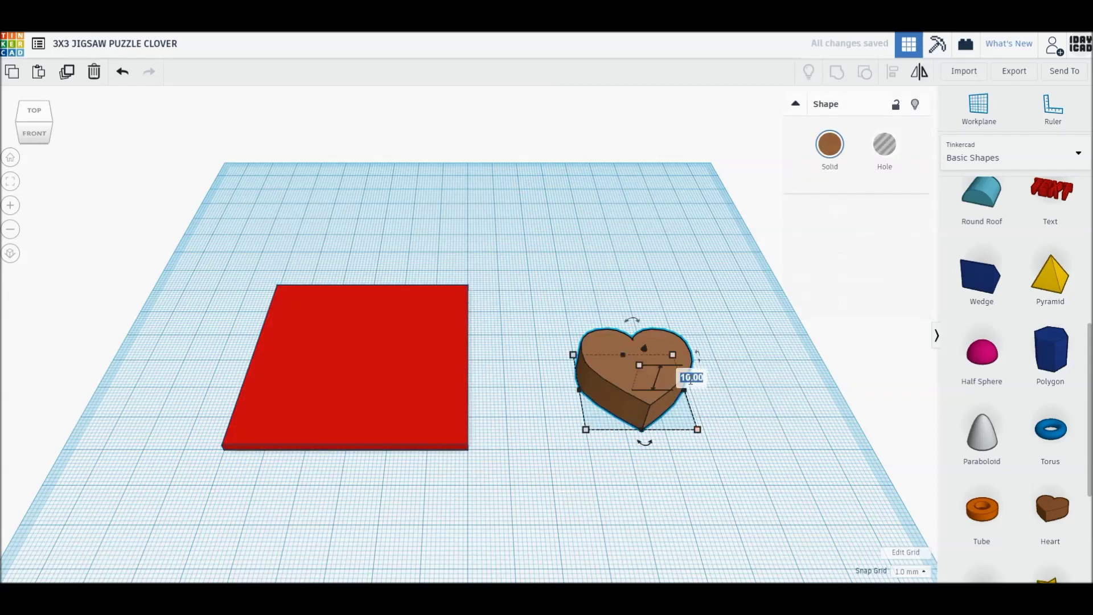
text(5)
key(Return)
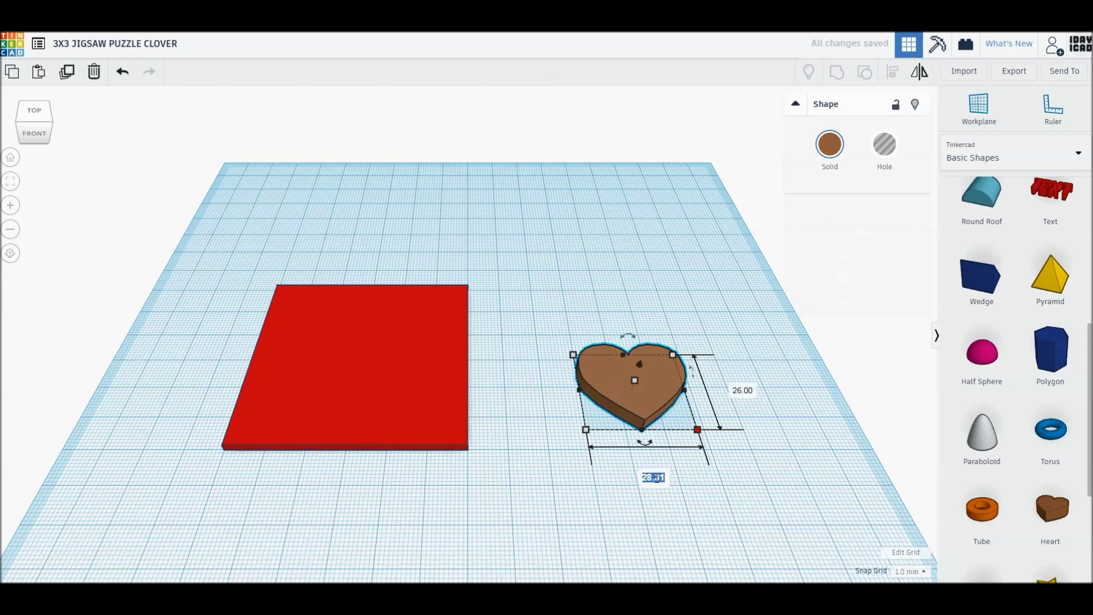
text(25)
key(Return)
text(20)
key(Return)
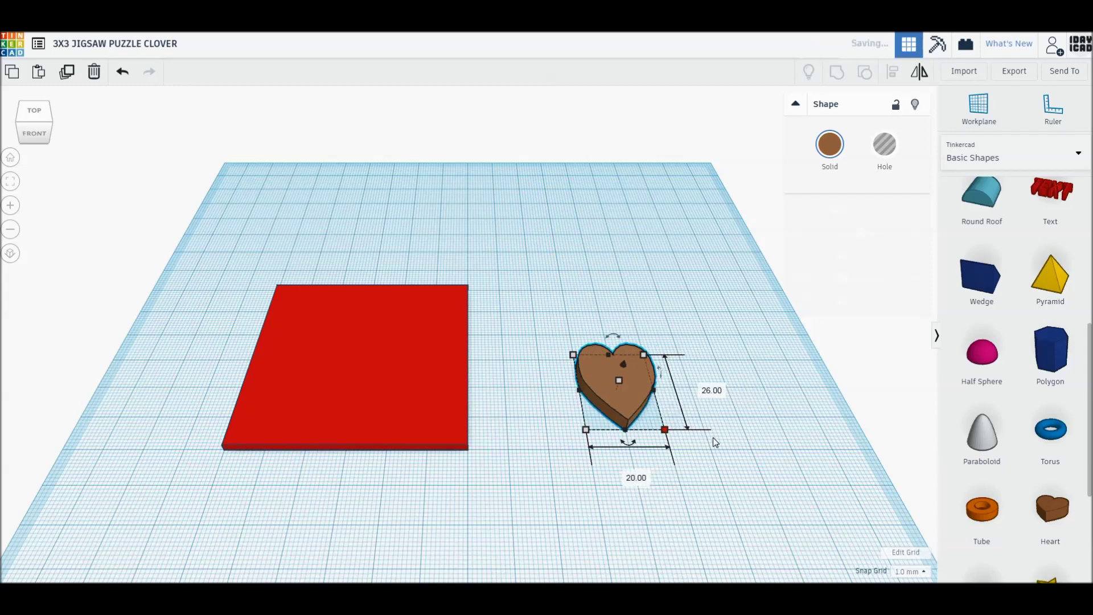
text(25)
key(Return)
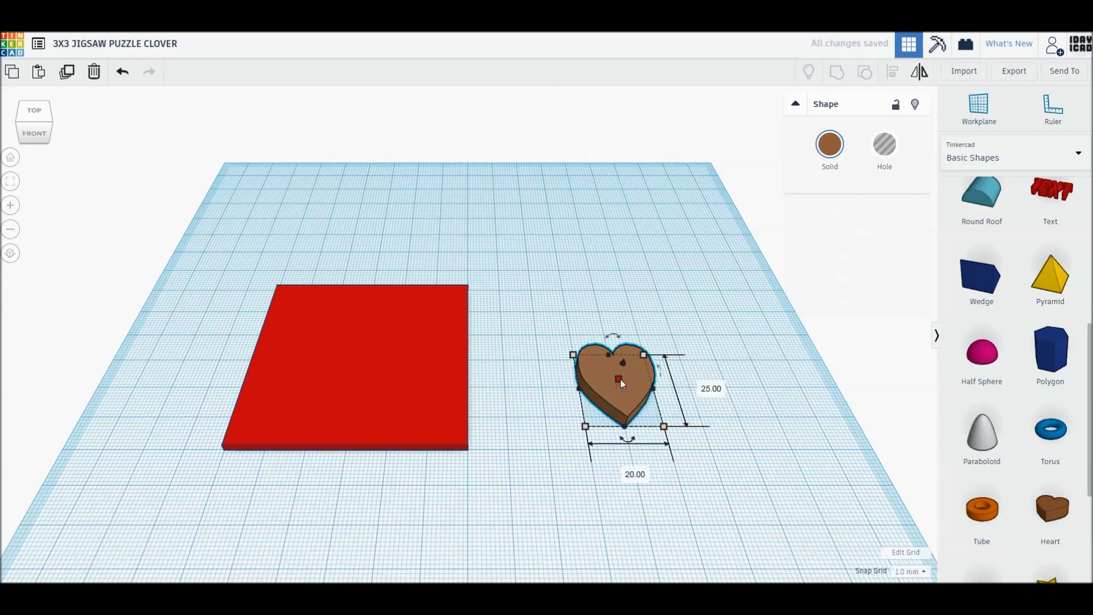
Step: Switch to a top-down orthographic view of the workplane
click(559, 279)
click(34, 113)
click(10, 253)
click(599, 340)
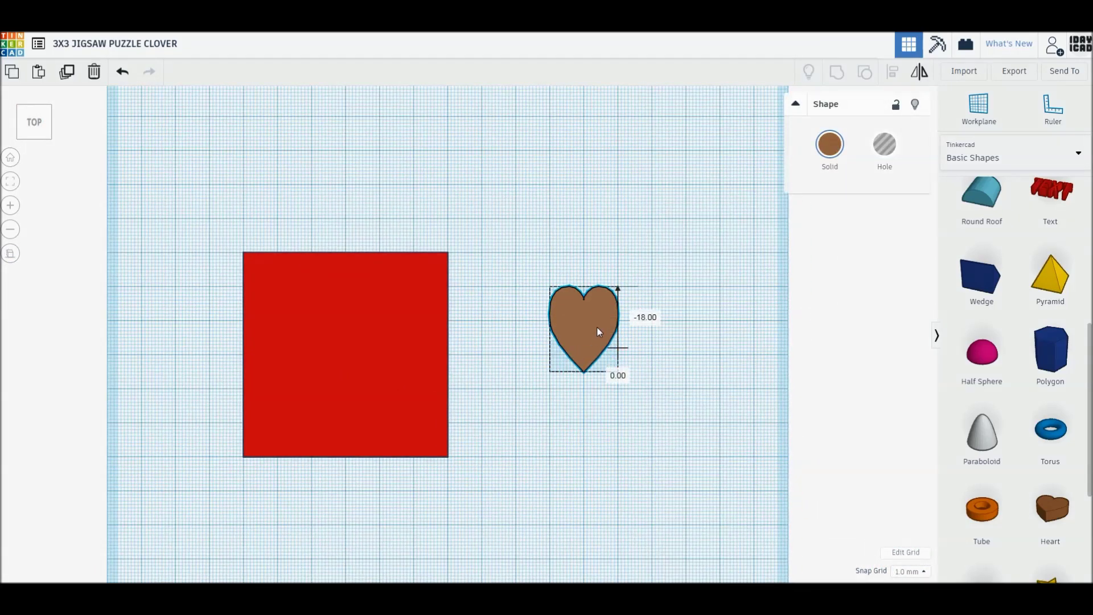
Step: Duplicate and mirror the heart, then copy the pair rotated 90° into a cross
scroll(590, 387, up, 5)
scroll(459, 436, down, 2)
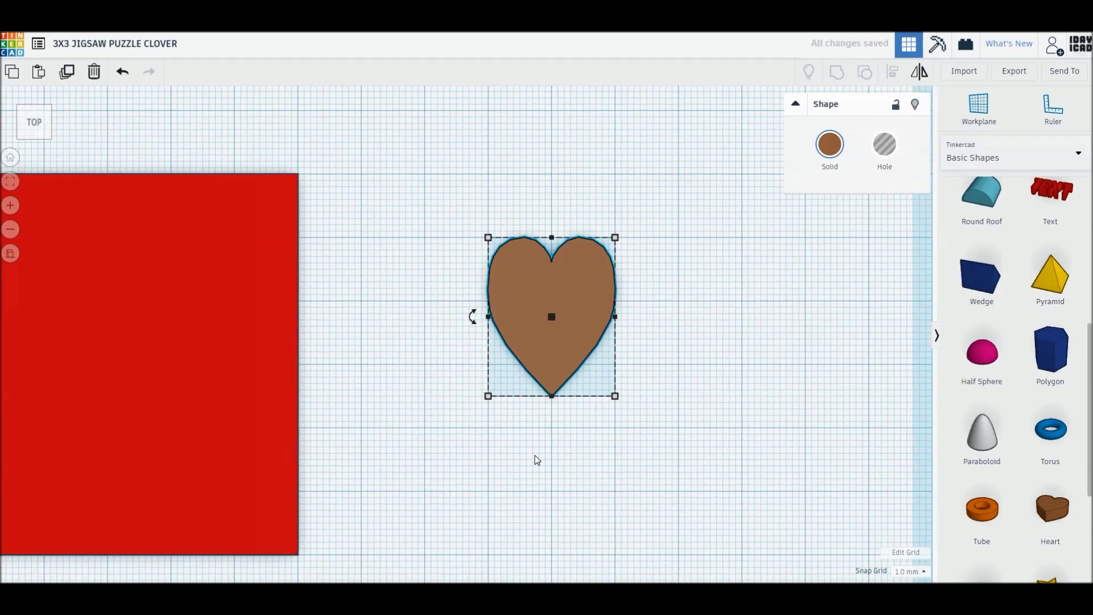
key(ctrl+d)
key(m)
click(452, 431)
shift+click(495, 268)
key(ctrl+d)
mouse_move(452, 357)
mouse_down()
mouse_move(499, 415)
mouse_move(542, 423)
mouse_up()
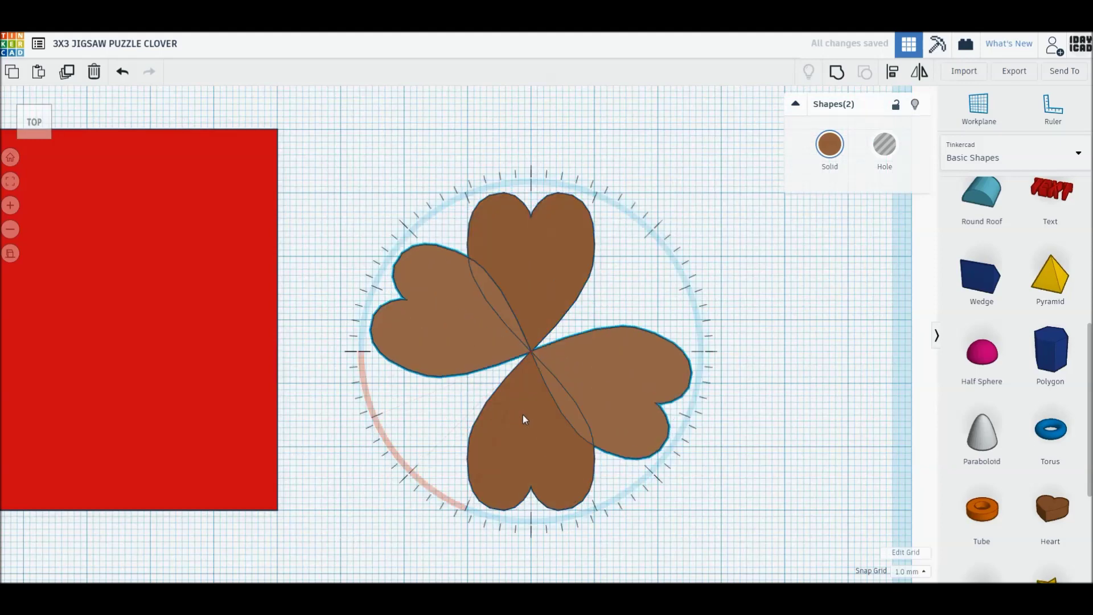
click(348, 265)
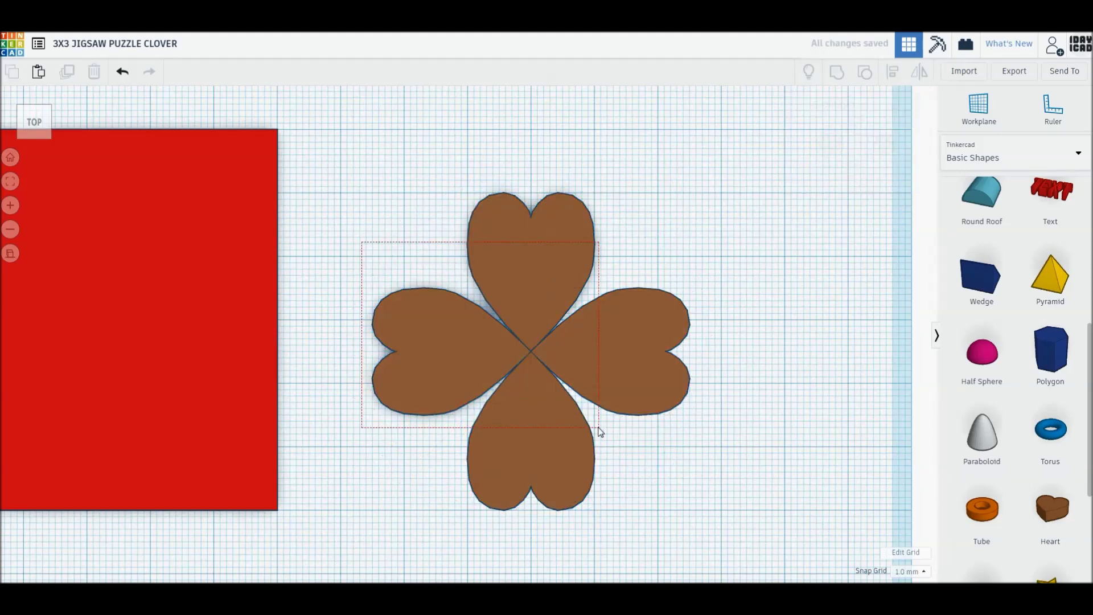
Step: Rotate all four hearts 45° into a square clover and move it near the plate
drag(362, 242, 599, 431)
drag(357, 351, 444, 439)
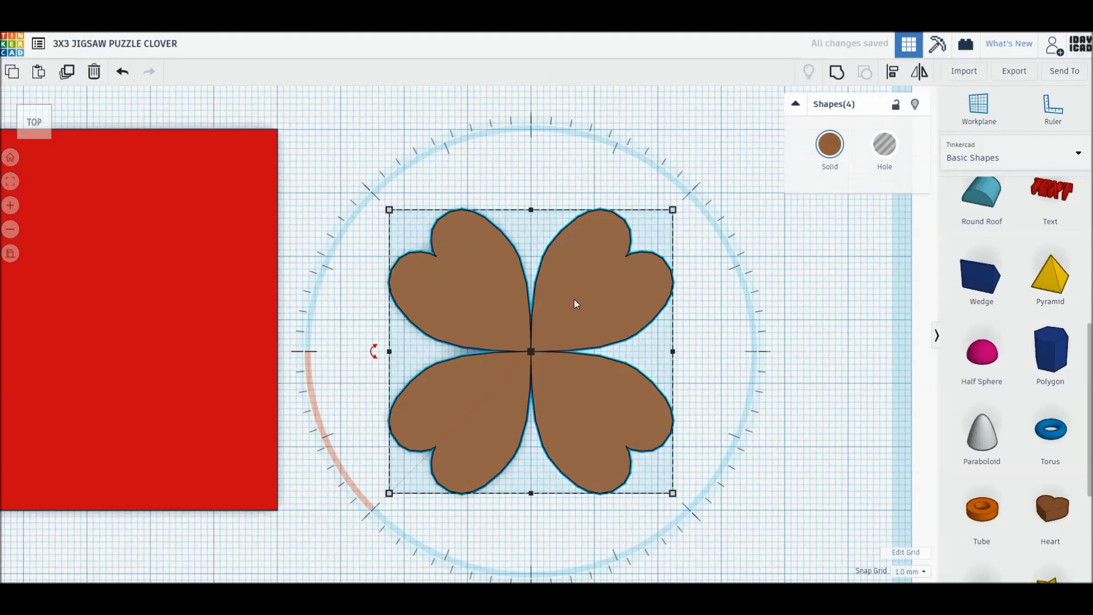
drag(569, 297, 509, 223)
drag(378, 198, 394, 200)
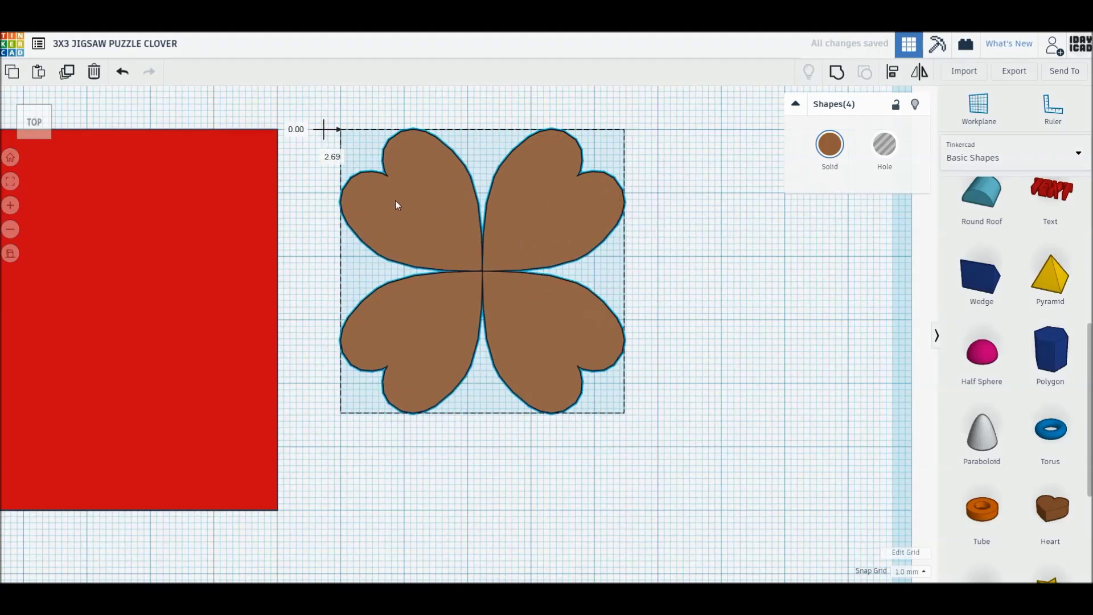
scroll(973, 397, up, 3)
scroll(974, 397, up, 2)
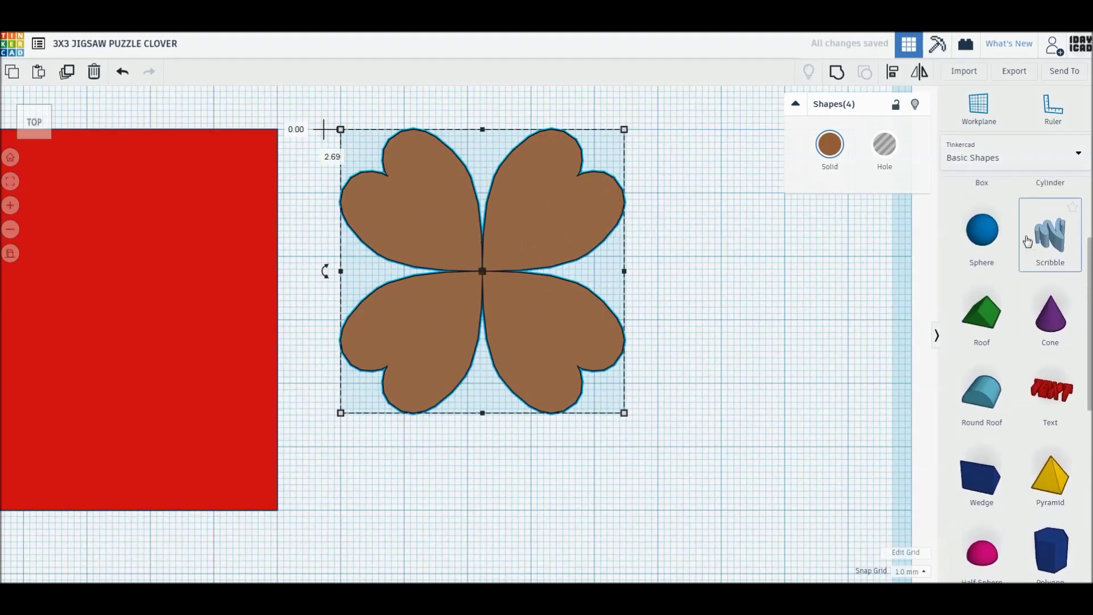
Step: Draw a curved Scribble stem and make it 4 mm tall
drag(1049, 239, 614, 337)
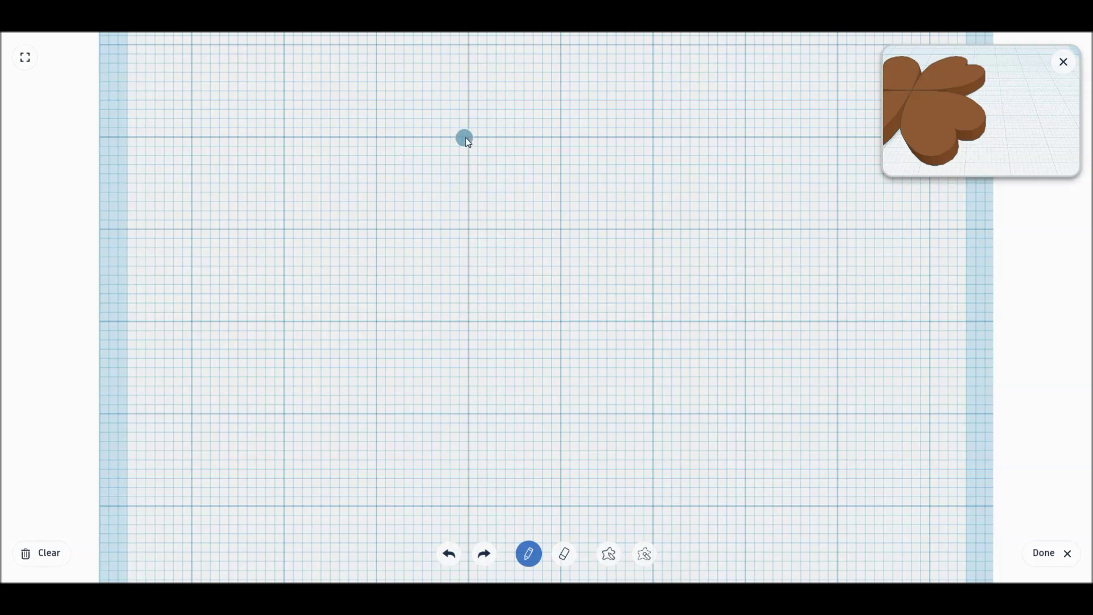
drag(468, 136, 676, 408)
click(1042, 554)
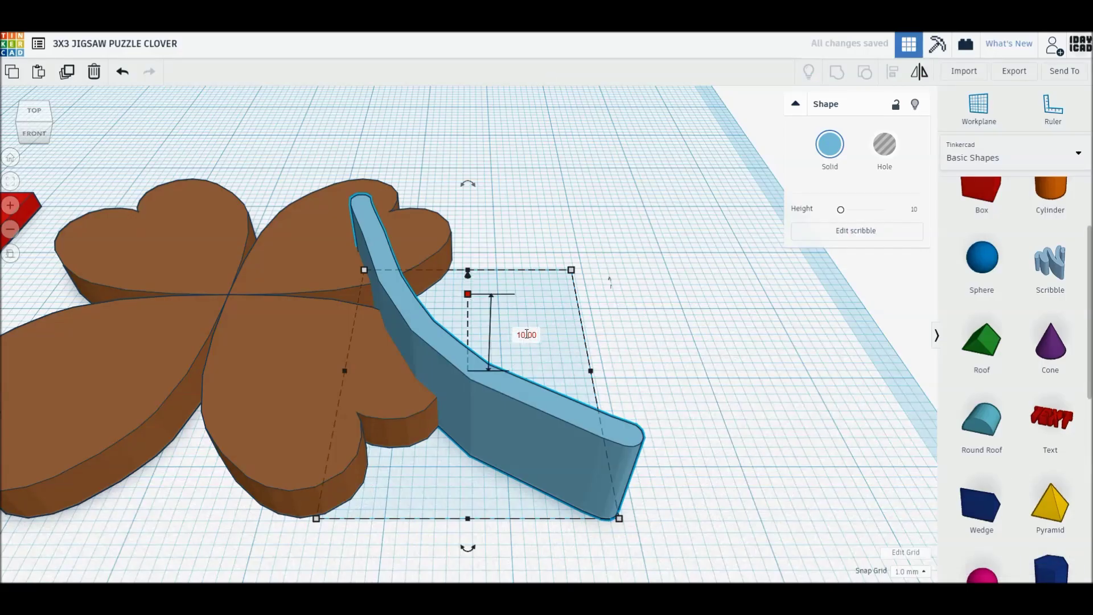
text(4)
key(Return)
Step: Return to the top view, zoom out and move the stem onto the clover
click(33, 110)
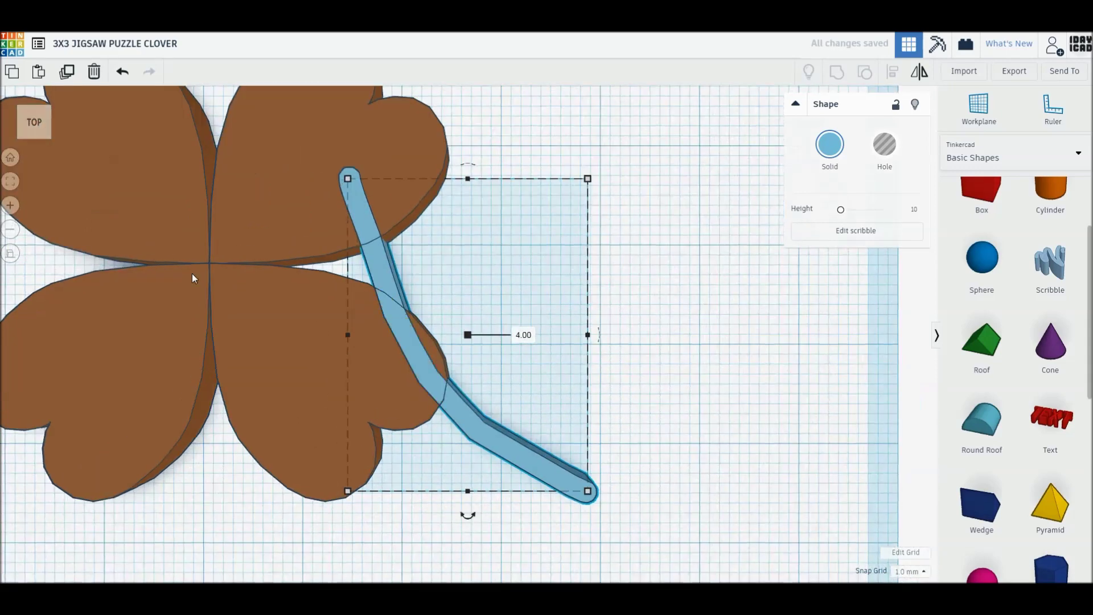
scroll(168, 322, down, 2)
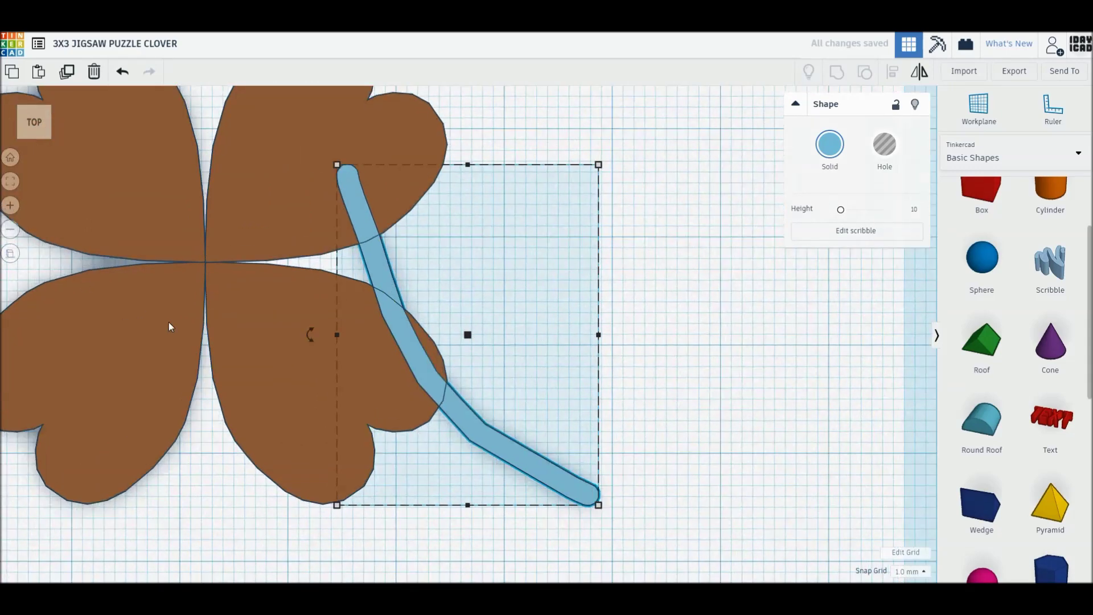
scroll(169, 322, down, 3)
scroll(277, 353, down, 3)
drag(601, 430, 507, 485)
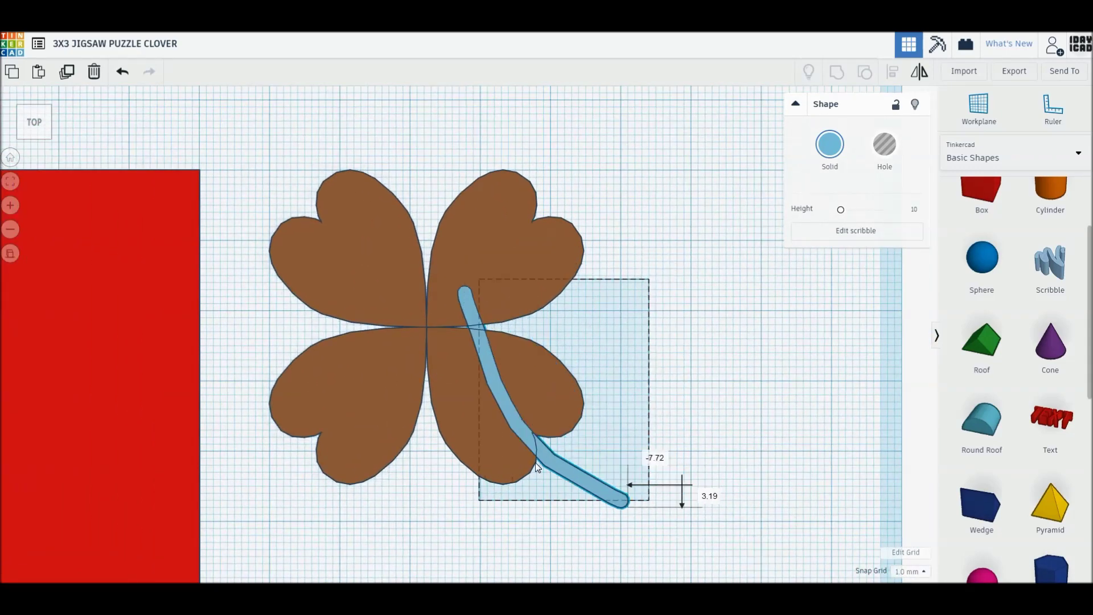
Step: Centre the stem under the clover and nudge the outer leaves toward the centre
drag(397, 426, 394, 405)
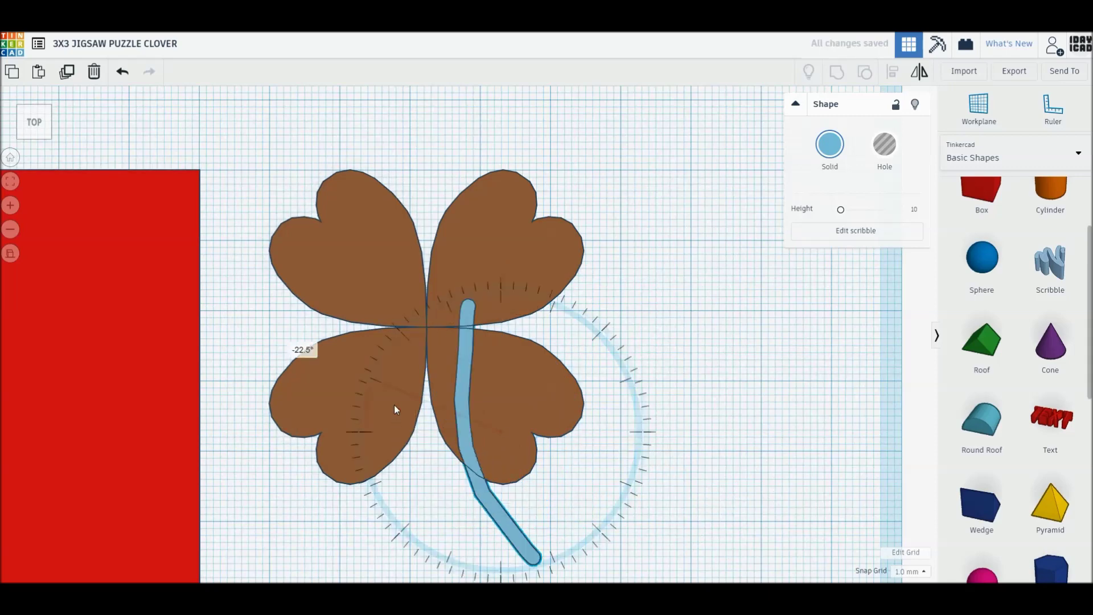
drag(473, 459, 431, 488)
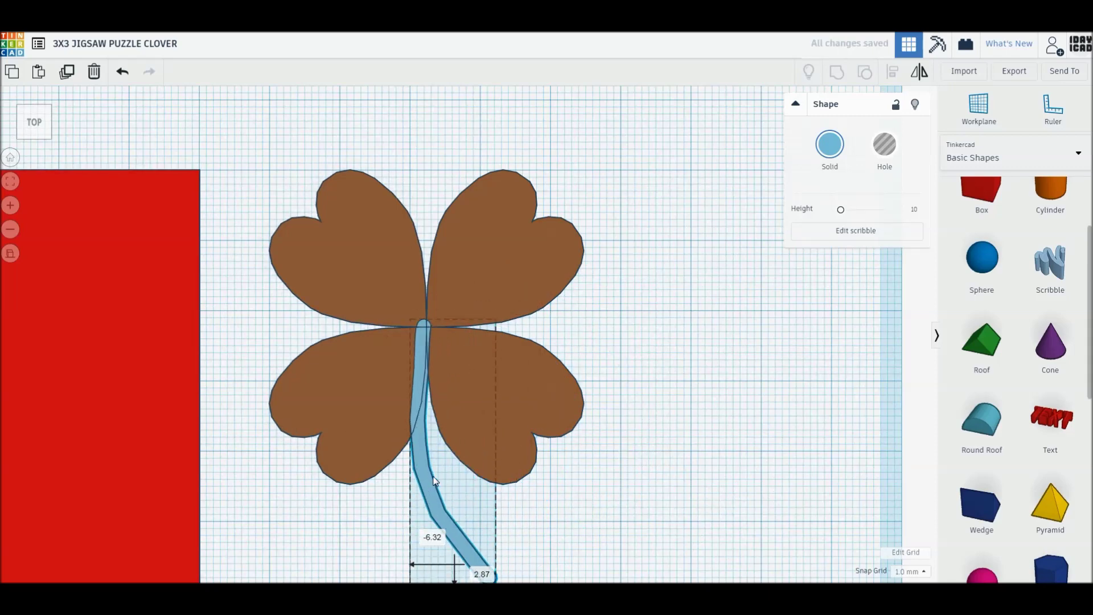
middle_drag(365, 410, 372, 384)
click(372, 384)
key(Right)
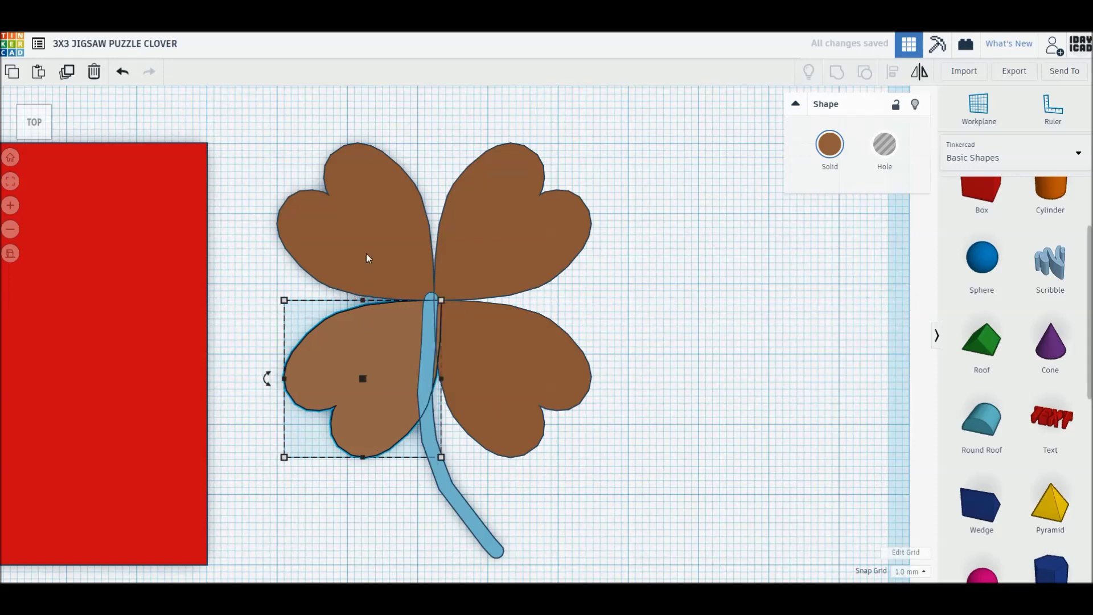
click(371, 242)
key(Right)
key(Down)
click(501, 255)
key(Down)
click(465, 455)
Step: Move the stem up, widen it by 1 mm and shorten its bottom slightly
drag(448, 478, 454, 436)
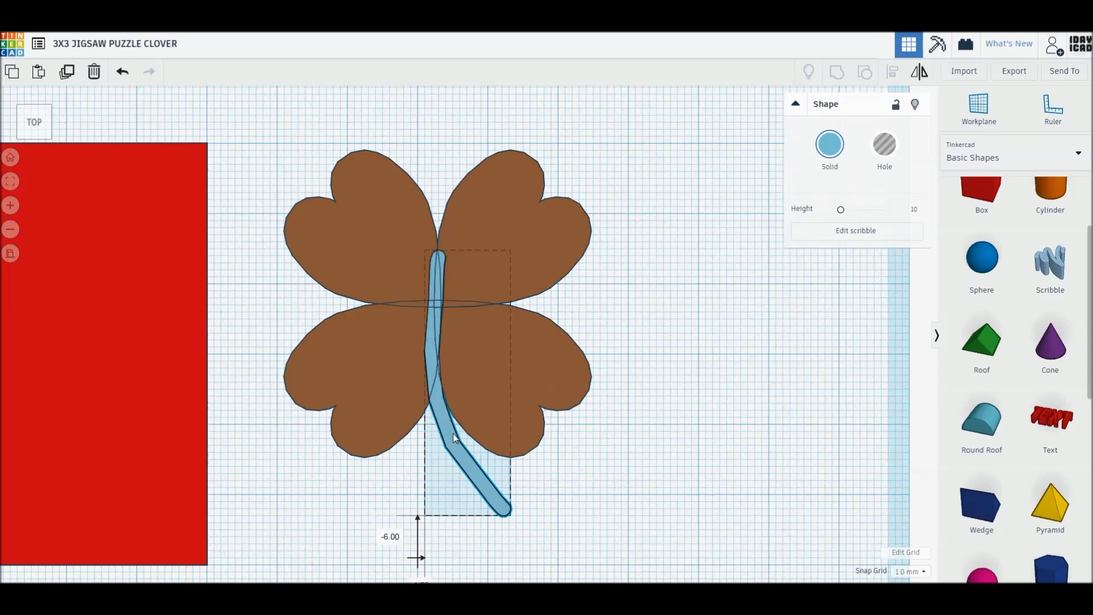
drag(467, 515, 471, 494)
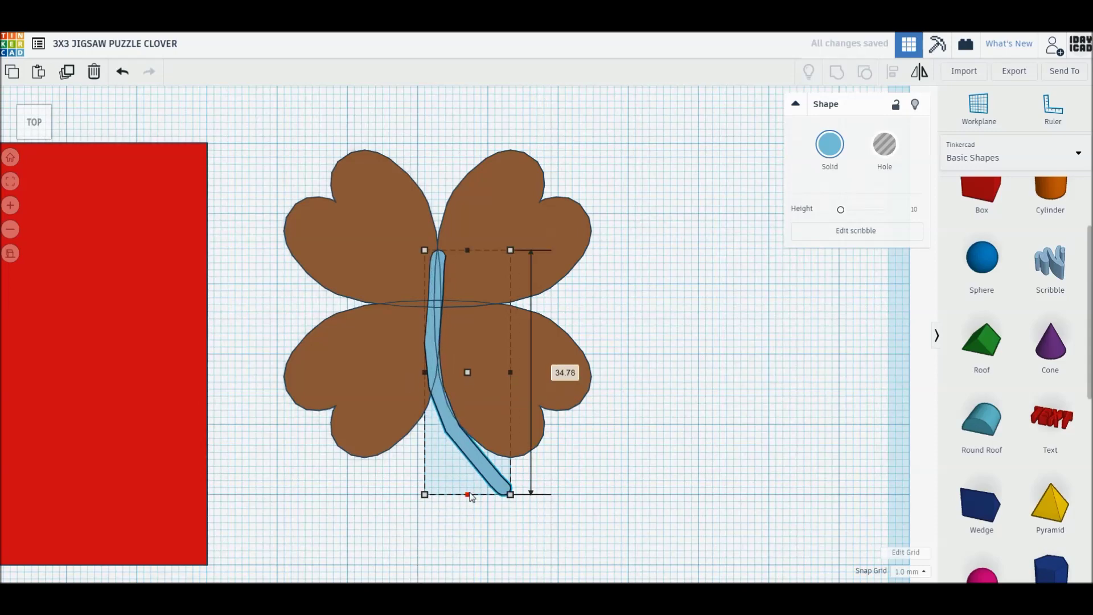
key(ctrl+z)
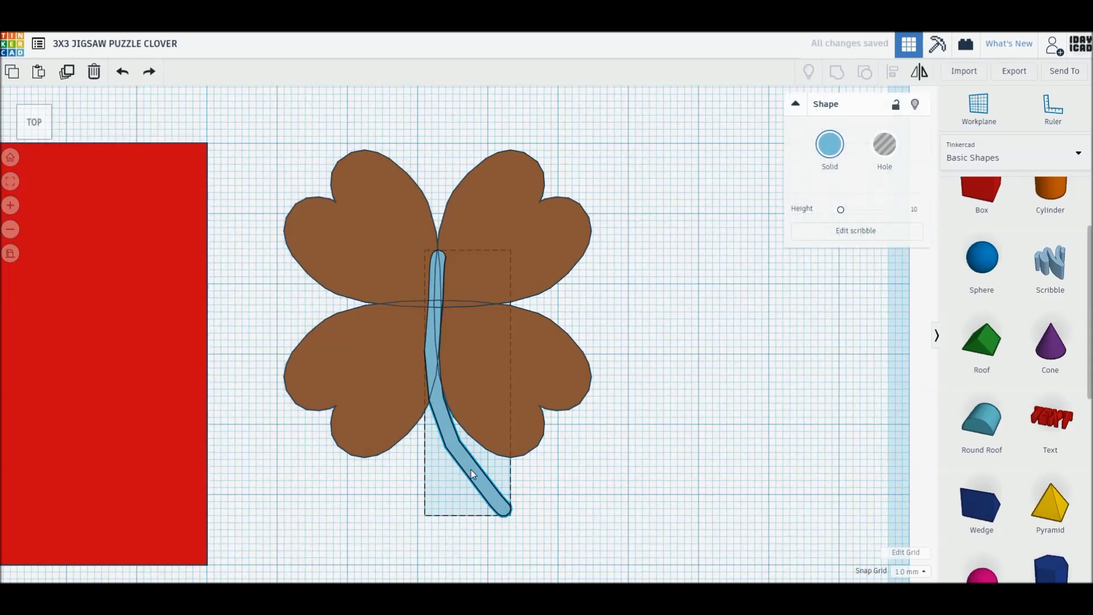
key(Right)
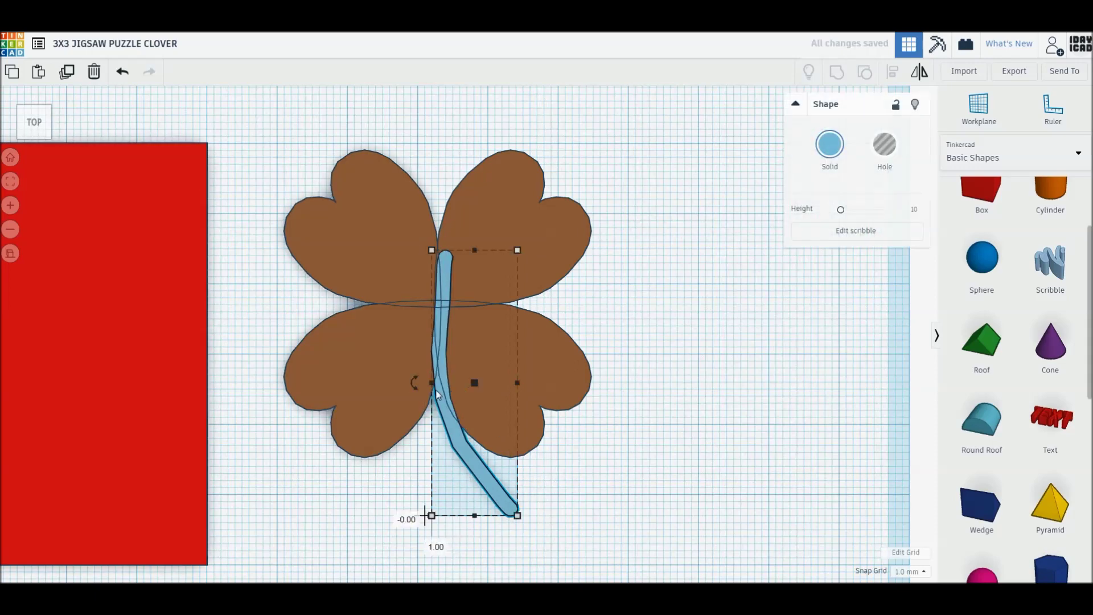
drag(432, 383, 424, 385)
drag(471, 515, 471, 508)
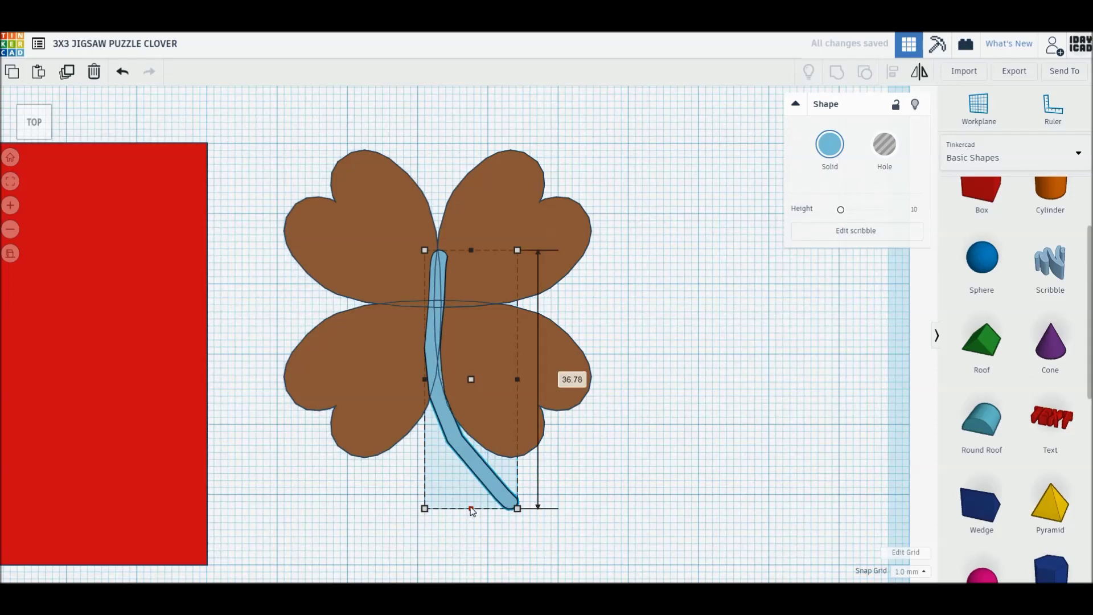
Step: Tilt the stem to -8° and group it with the four hearts
key(ctrl+a)
key(ctrl+g)
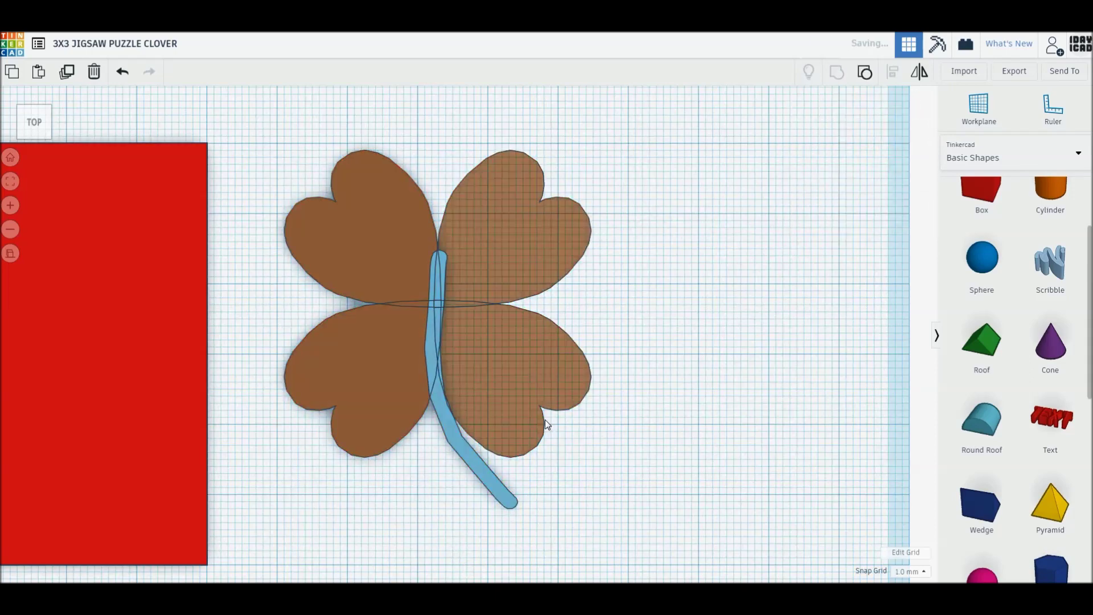
key(ctrl+z)
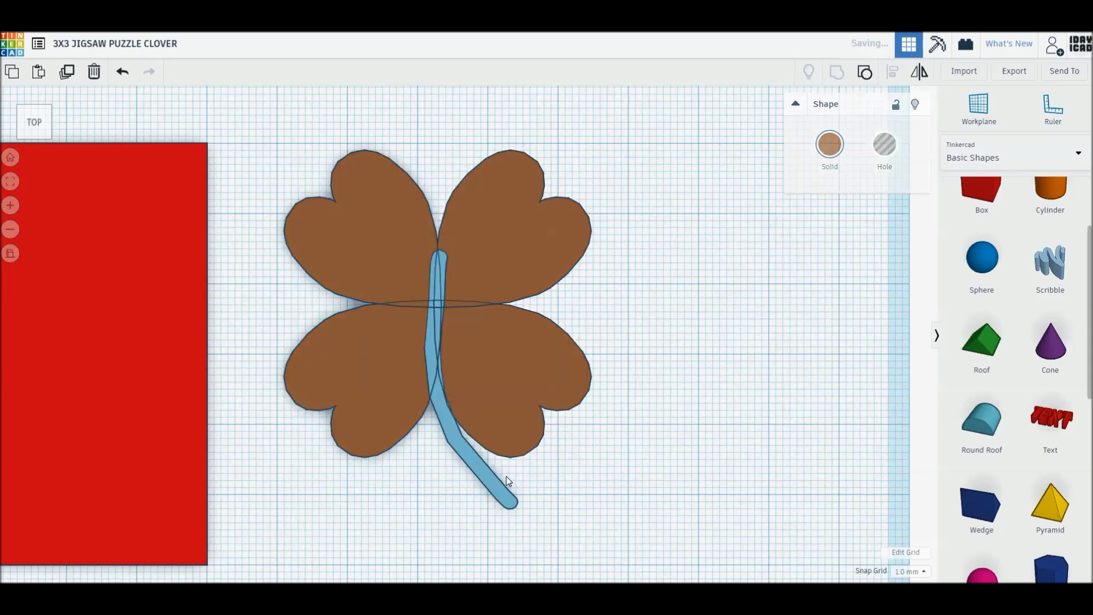
click(489, 481)
mouse_move(399, 367)
mouse_down()
mouse_move(412, 390)
mouse_move(300, 355)
mouse_up()
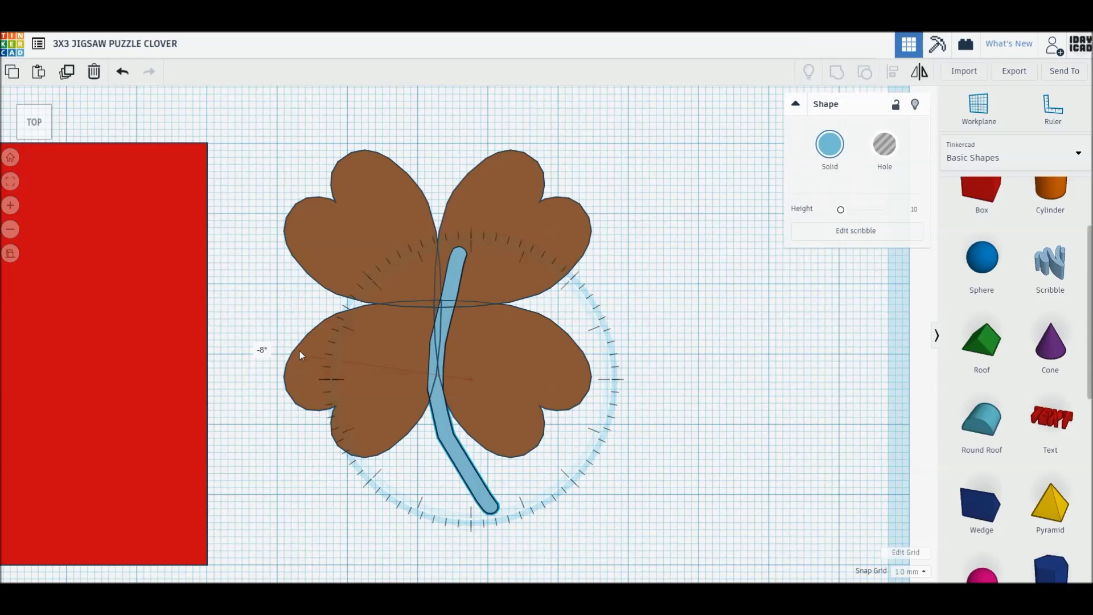
drag(300, 354, 300, 354)
drag(274, 267, 652, 458)
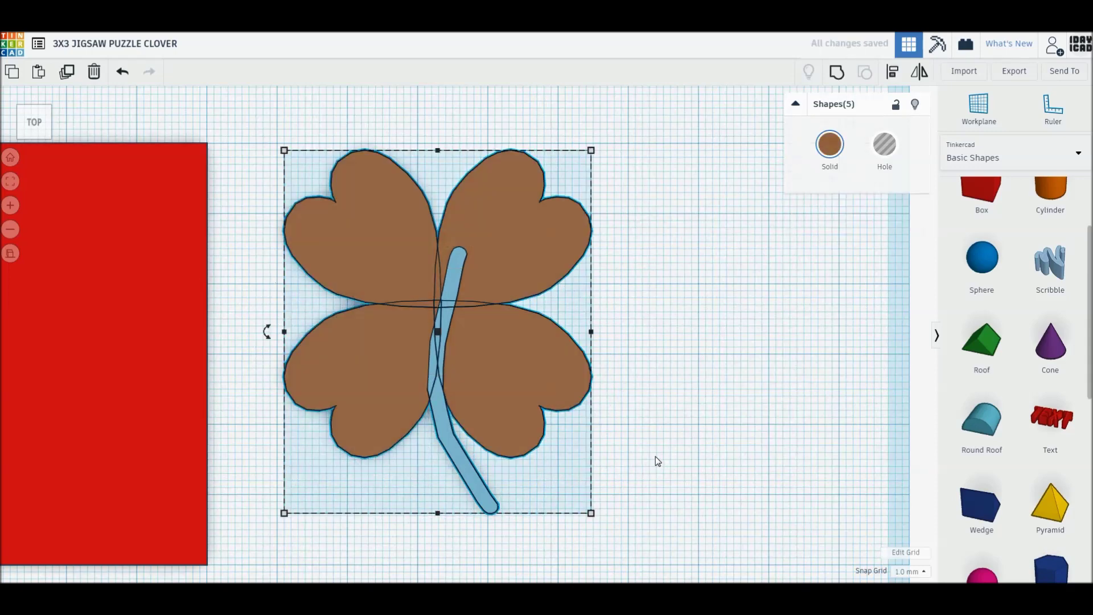
key(ctrl+g)
Step: Colour both the clover and the box green
click(830, 144)
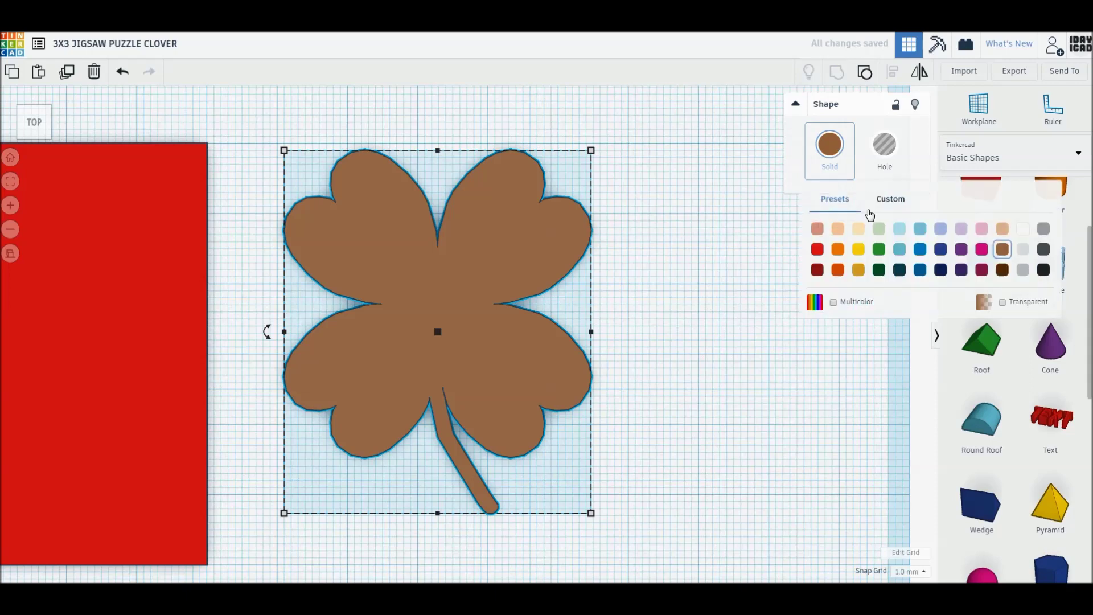
click(878, 251)
click(103, 342)
click(830, 144)
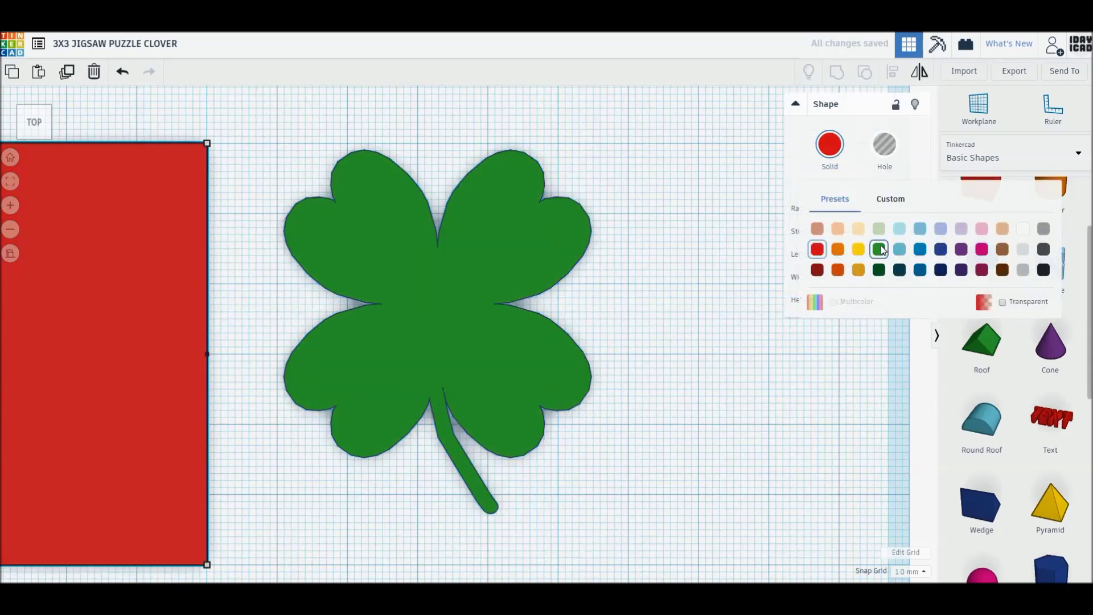
click(878, 249)
Step: Rotate the clover to a slant and move it onto the green box
click(317, 374)
mouse_move(275, 371)
mouse_down()
mouse_move(285, 359)
mouse_move(293, 385)
mouse_up()
click(287, 359)
right_drag(498, 396, 641, 398)
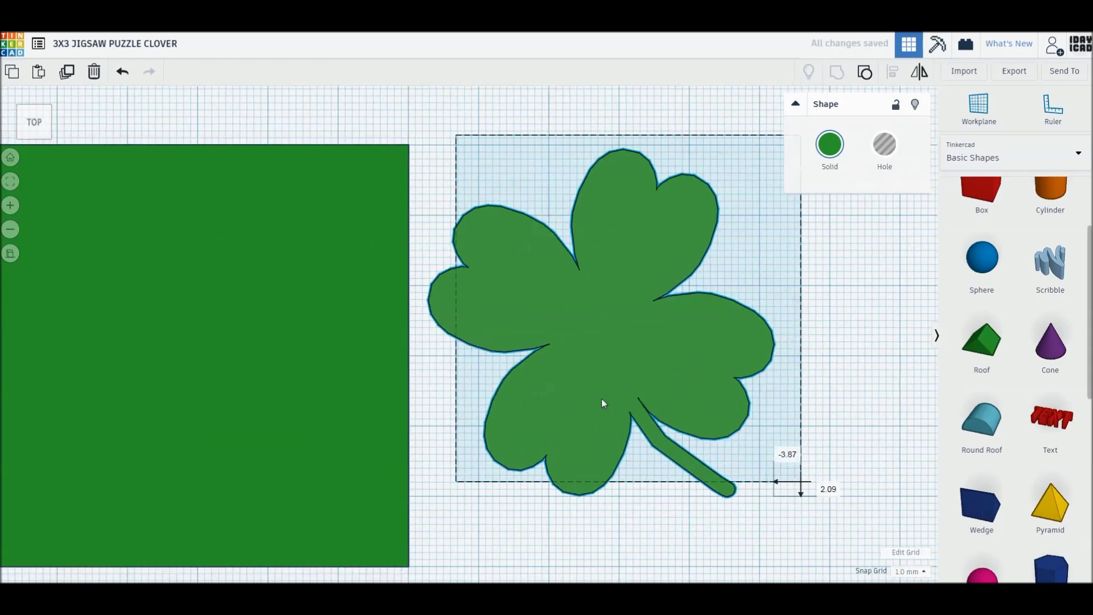
drag(602, 398, 259, 407)
right_drag(259, 407, 403, 408)
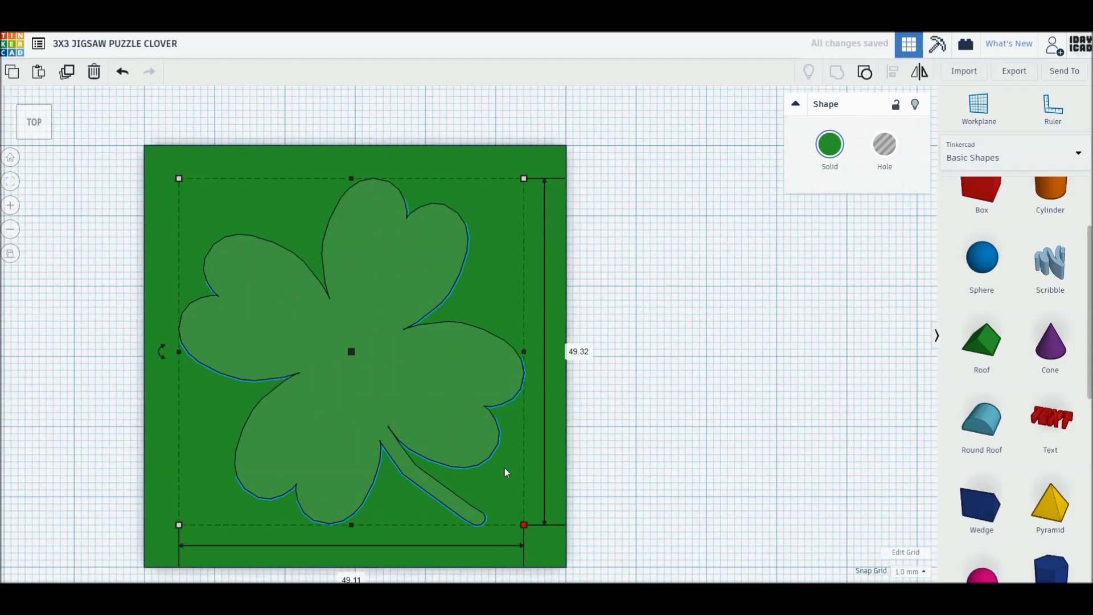
right_drag(551, 378, 569, 350)
Step: Scale the clover to 60 by 60 and fit it on the box
click(595, 325)
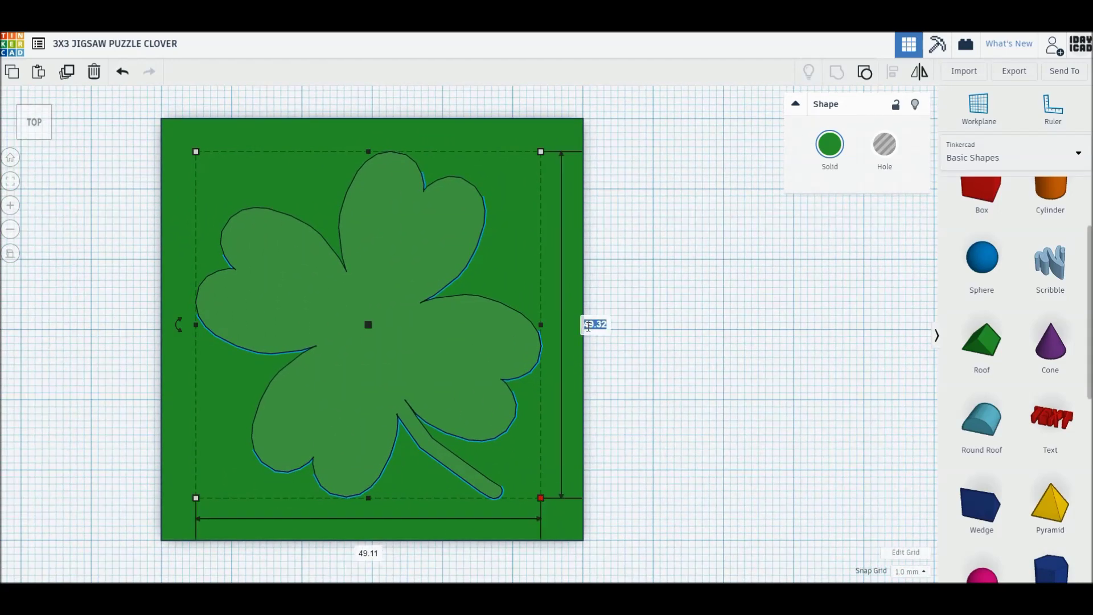
text(60)
key(Return)
click(368, 96)
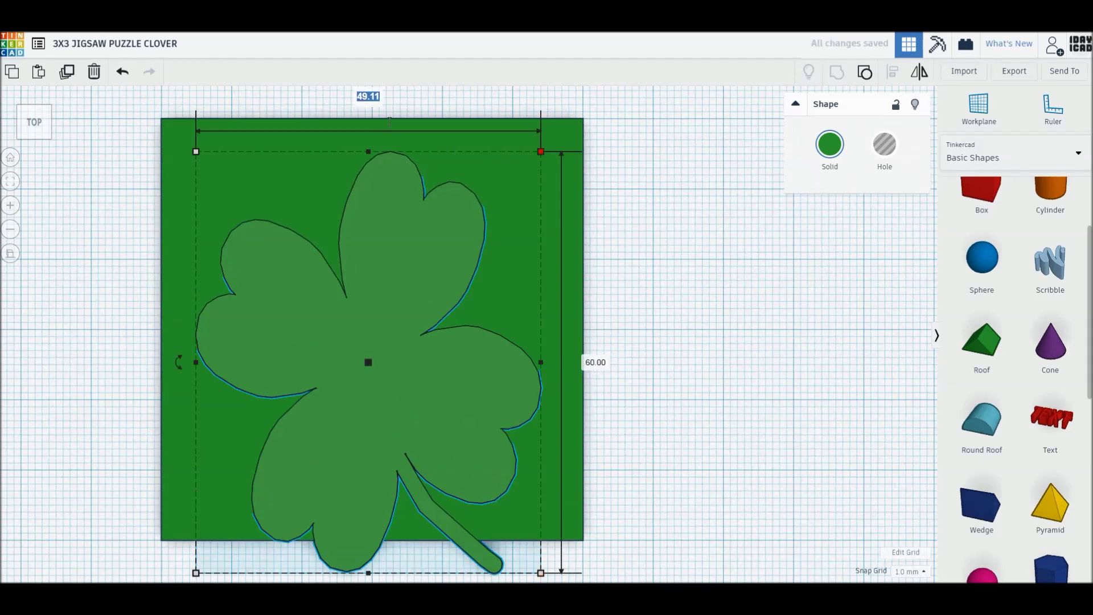
text(60)
key(Return)
drag(453, 285, 432, 258)
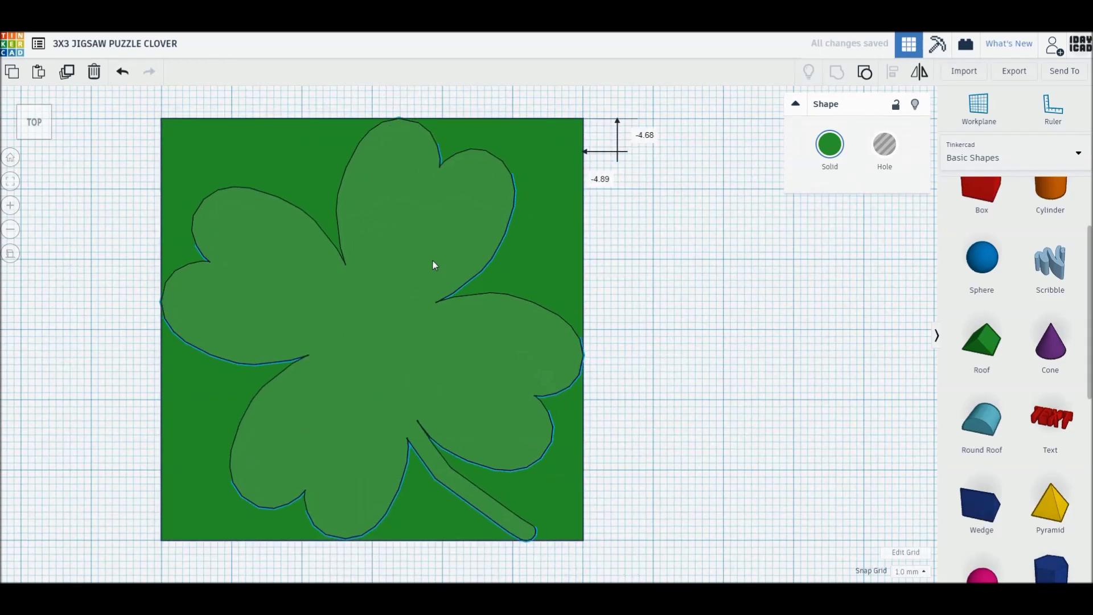
Step: Group the clover with the green box into one plate and check it in 3D
shift+click(501, 528)
key(ctrl+g)
mouse_move(541, 470)
right_down()
mouse_move(425, 414)
mouse_move(569, 419)
mouse_move(665, 391)
right_up()
click(33, 114)
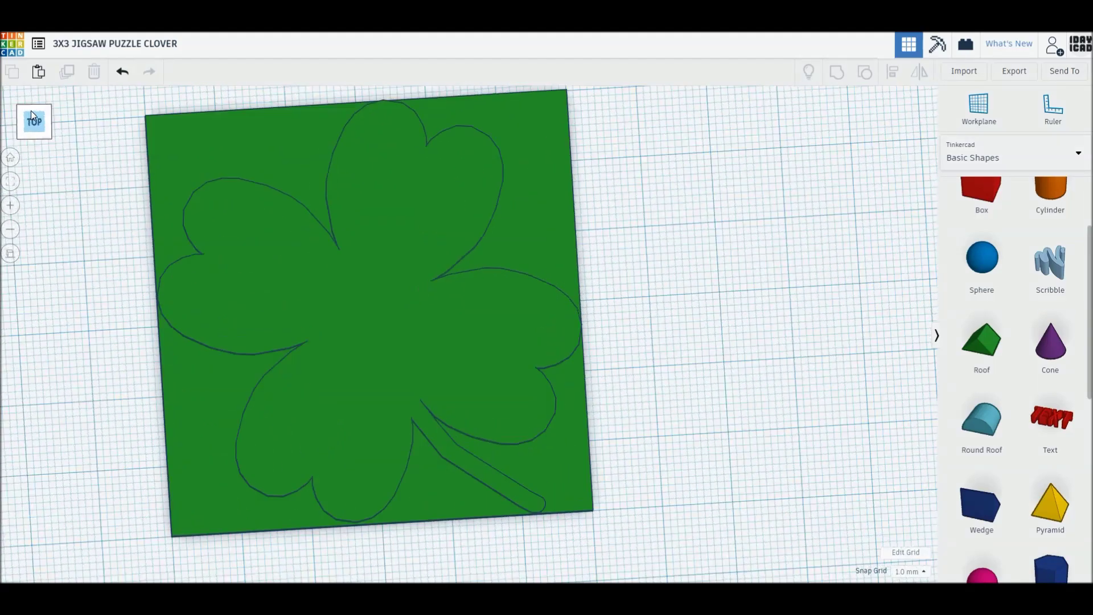
scroll(448, 341, down, 2)
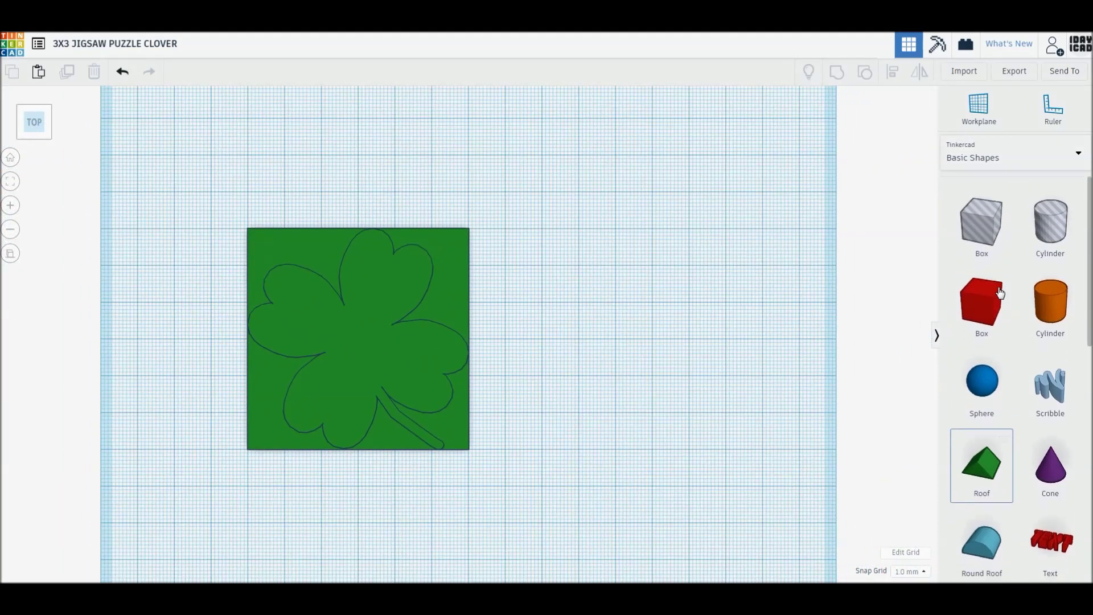
Step: Add a box stretched to 40 long and place a copy to its right
drag(982, 294, 580, 339)
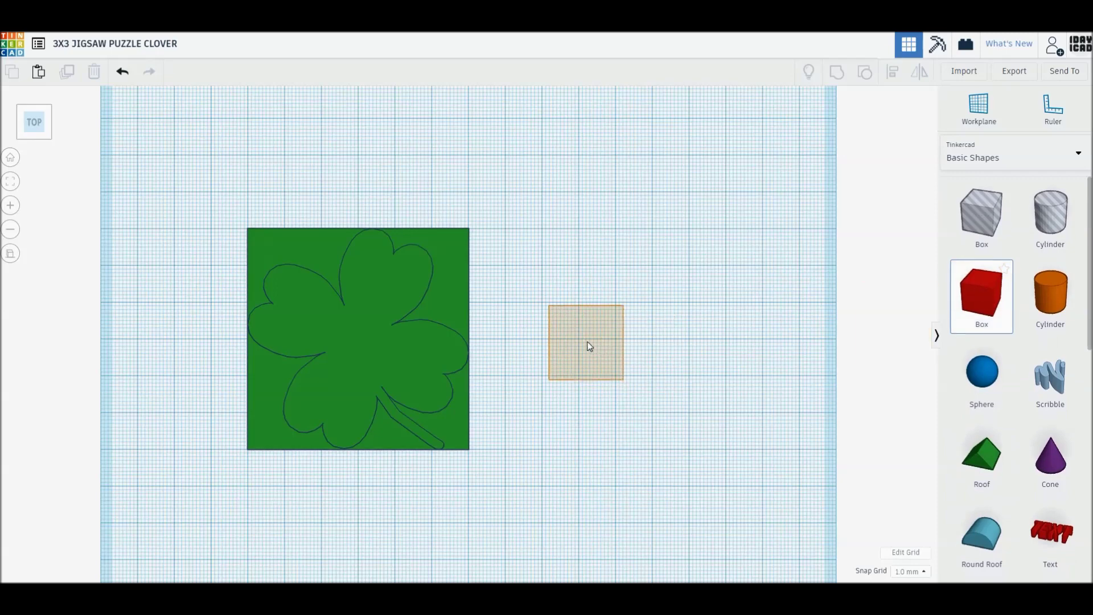
drag(579, 375, 580, 451)
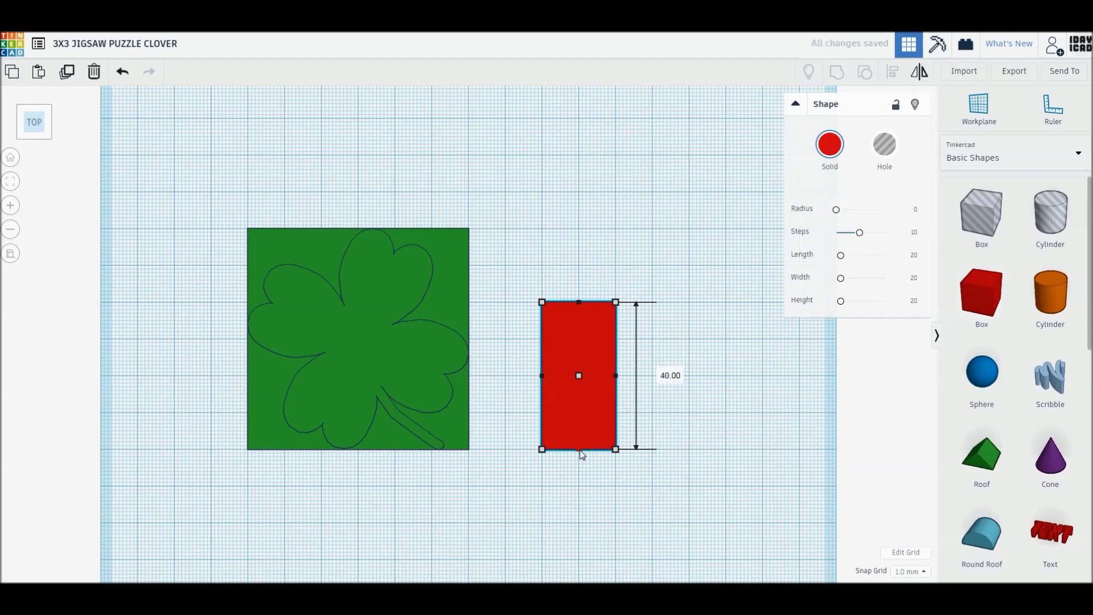
click(680, 456)
alt+drag(584, 439, 730, 434)
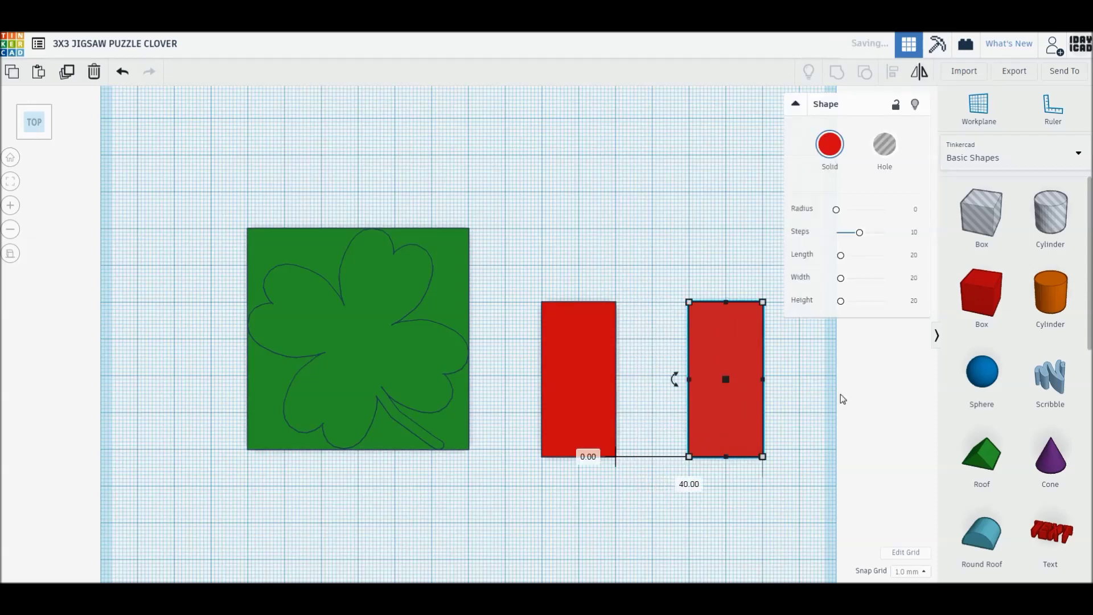
Step: Put a small hole cylinder on the left box's top edge and a solid copy on the right box
drag(1050, 293, 697, 250)
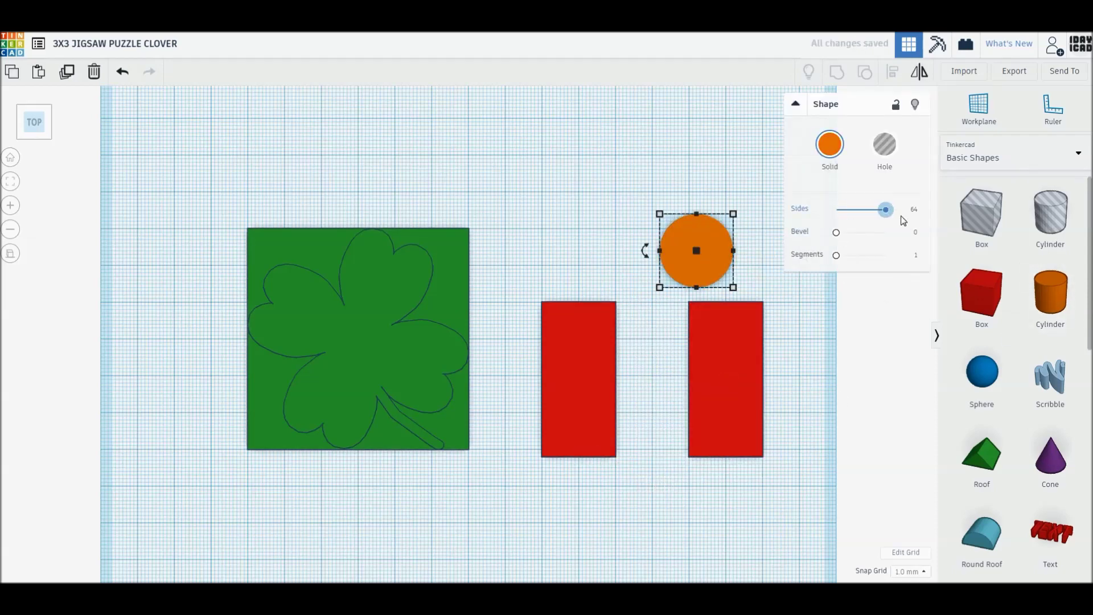
drag(733, 287, 697, 244)
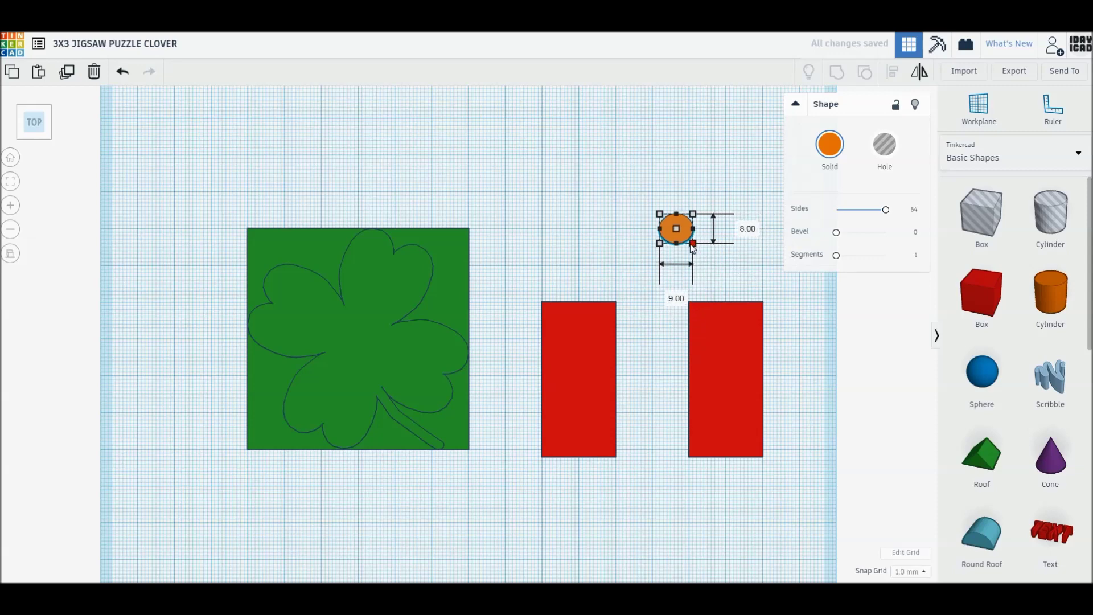
click(600, 264)
drag(674, 228, 579, 313)
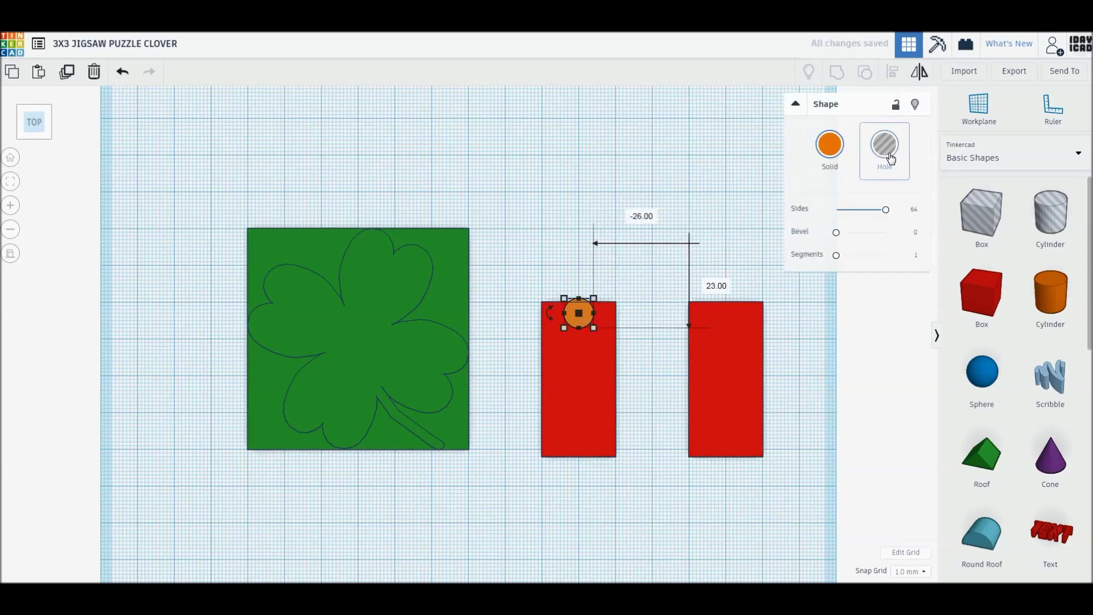
click(870, 160)
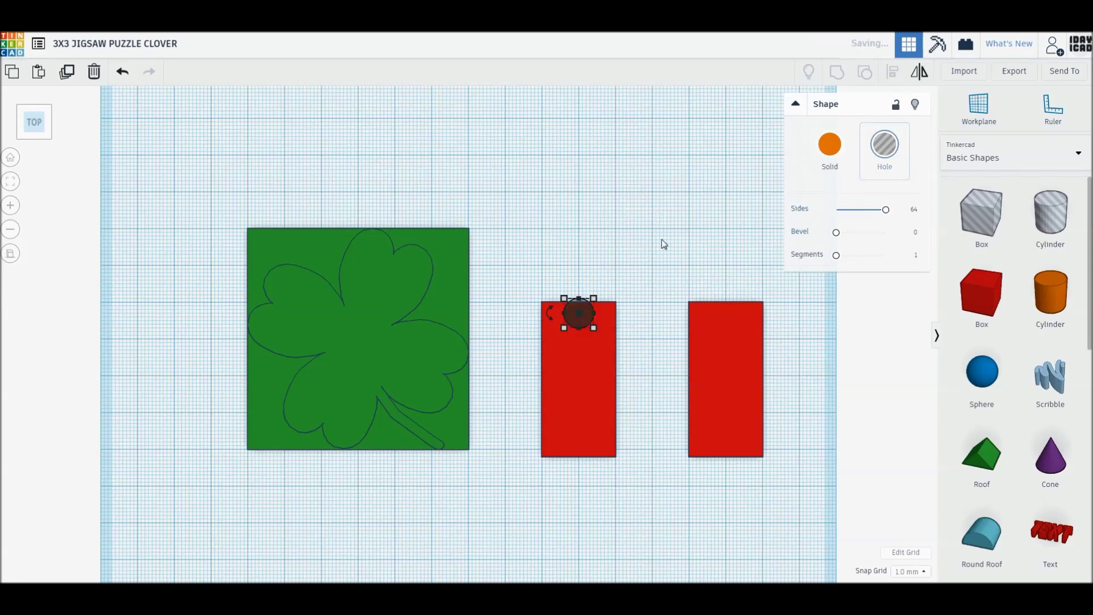
mouse_move(580, 300)
alt+mouse_down()
mouse_move(730, 277)
mouse_move(744, 313)
alt+mouse_up()
click(830, 144)
Step: Set the circle width to 8.50 and make the right box a hole
click(726, 367)
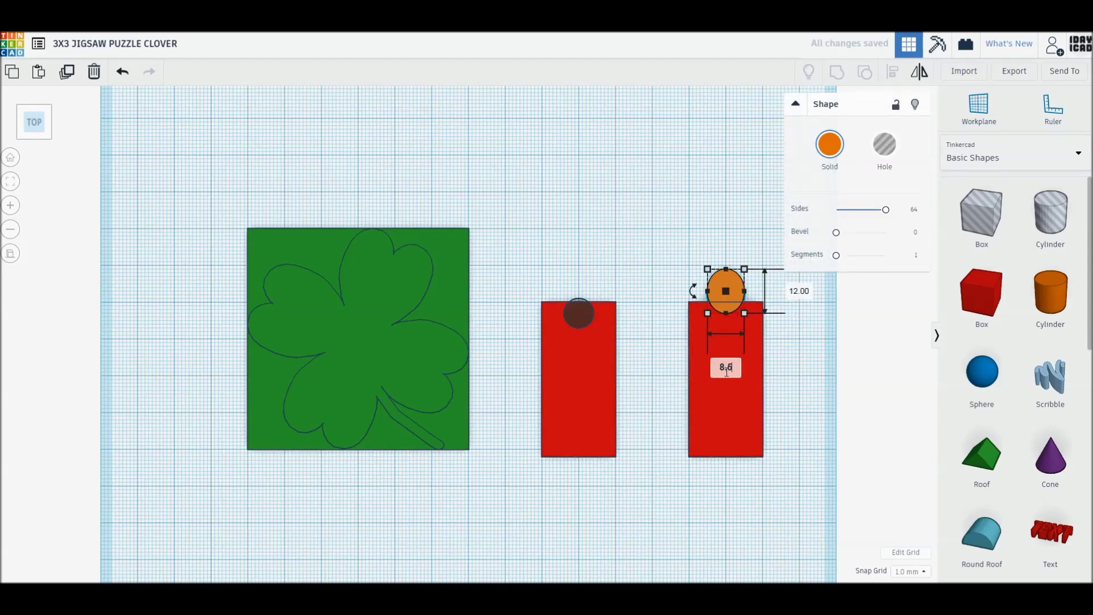
text(.5)
key(Return)
key(Return)
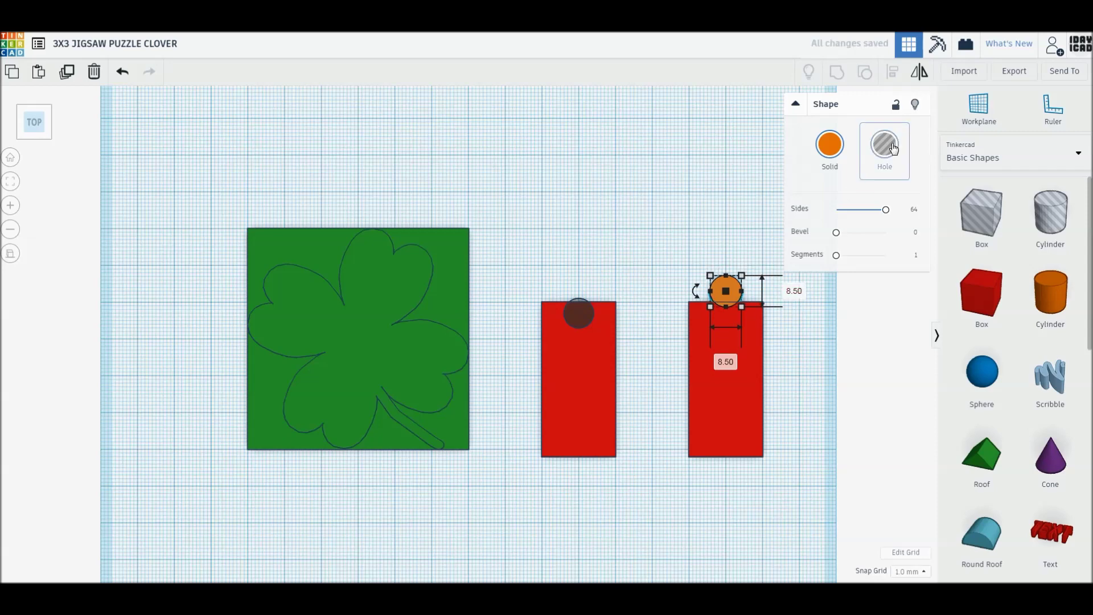
click(732, 422)
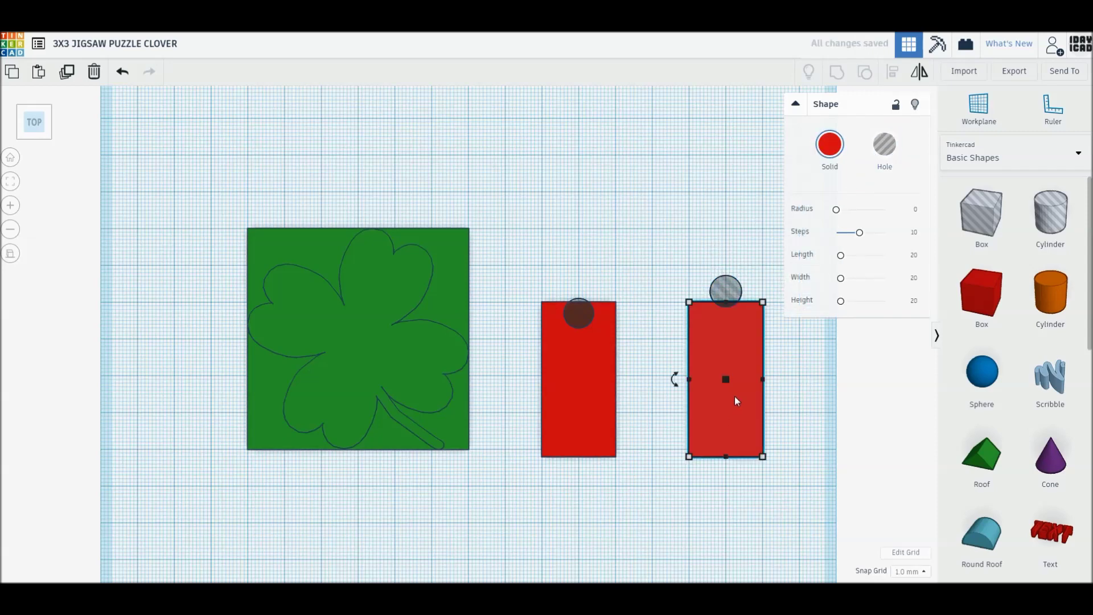
click(883, 145)
Step: Group each box with its circle and make the notched cutter a hole
drag(606, 356, 605, 357)
key(ctrl+g)
drag(659, 238, 746, 329)
key(ctrl+g)
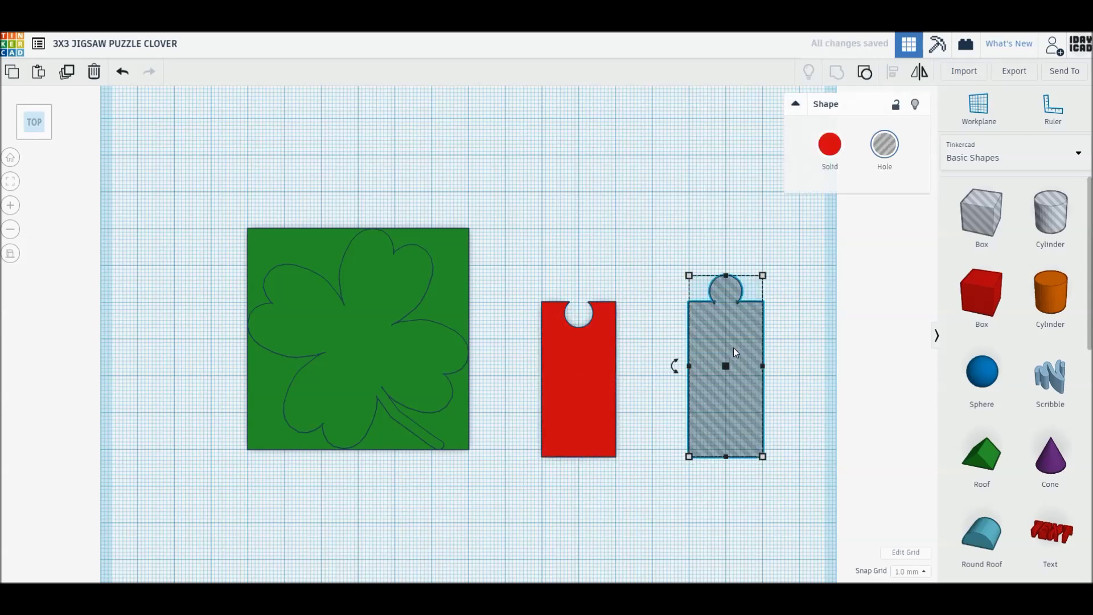
click(580, 370)
key(h)
click(573, 261)
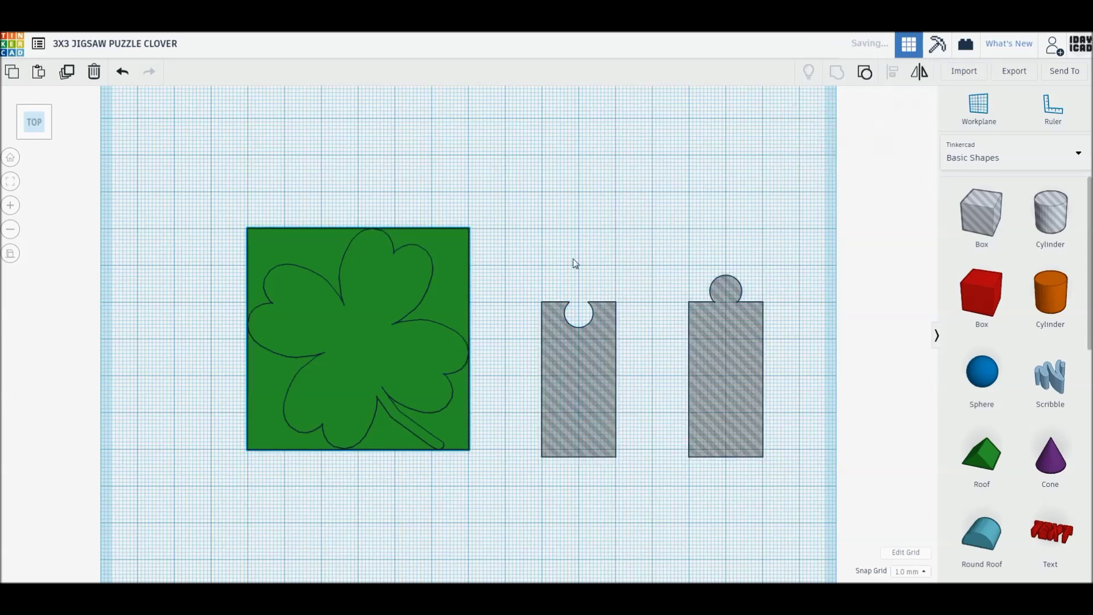
Step: Place a clover plate copy above and set a notched cutter copy aside to the right
alt+drag(327, 413, 676, 165)
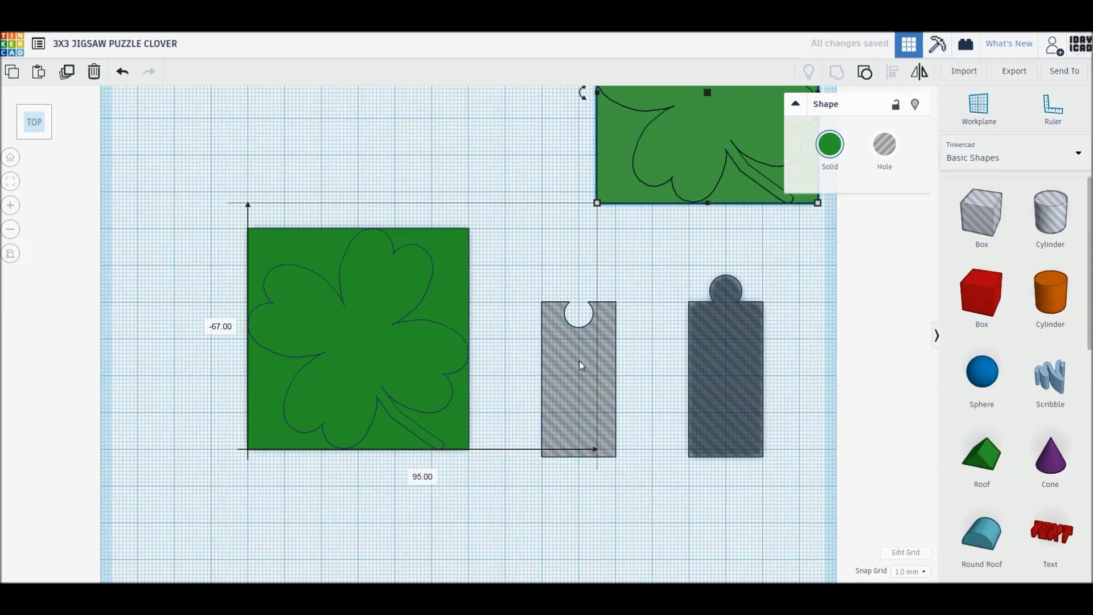
drag(577, 359, 275, 360)
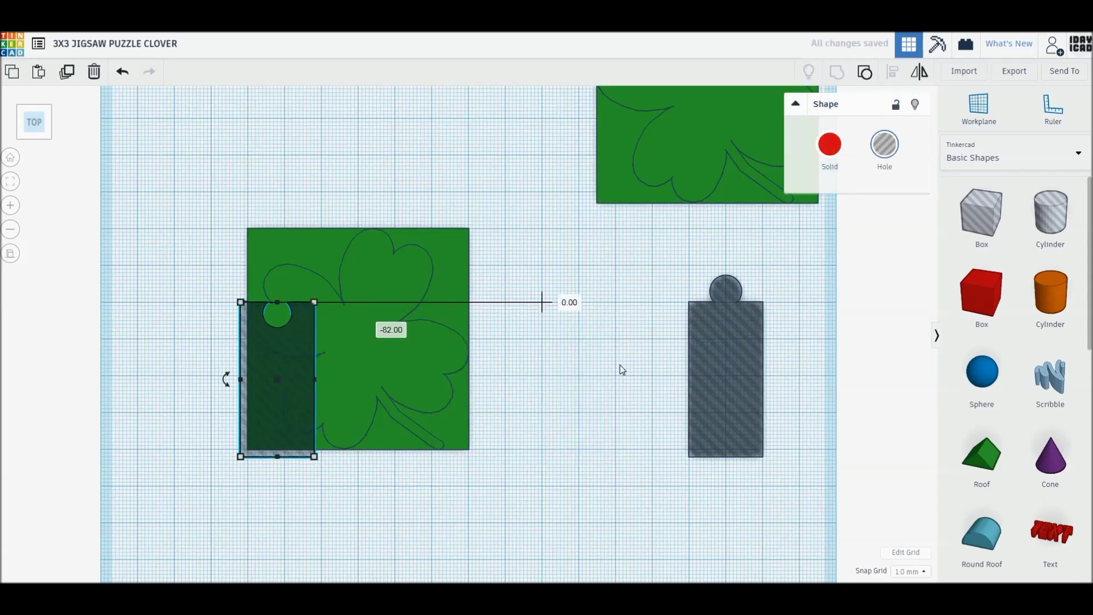
click(722, 375)
alt+drag(271, 454, 573, 459)
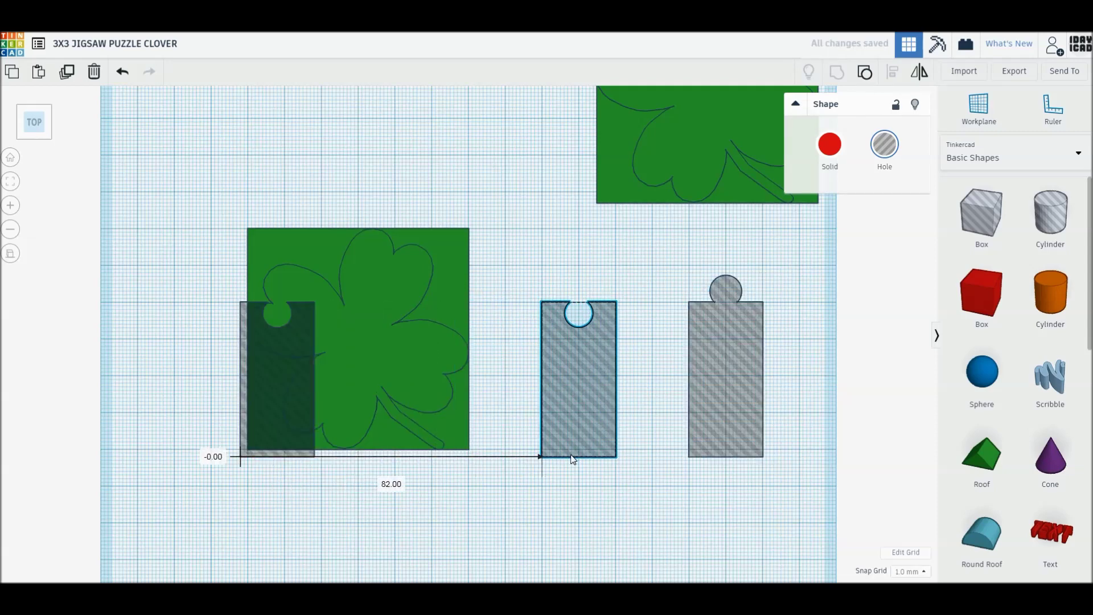
click(242, 422)
key(Delete)
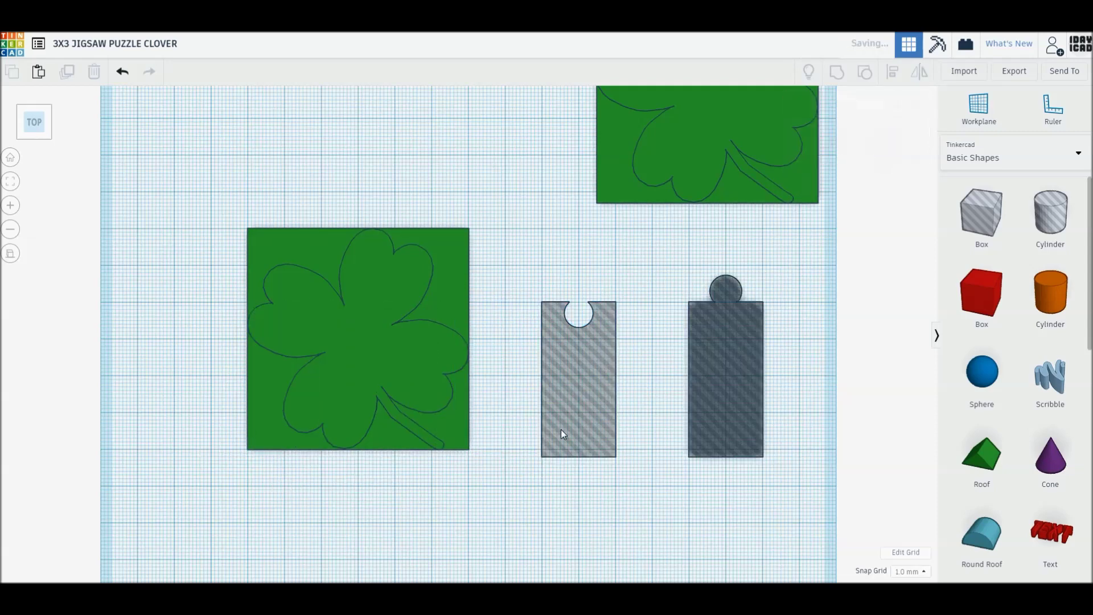
Step: Widen the notched and tabbed boxes to 24 mm, grouping the tabbed cutter into a hole
click(565, 426)
alt+drag(616, 379, 624, 384)
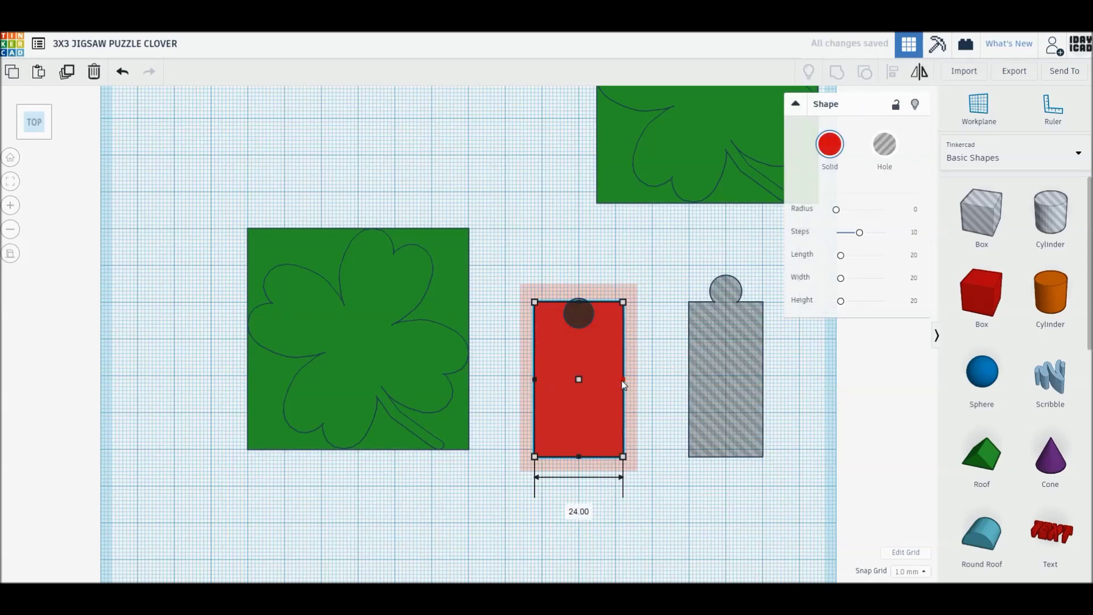
click(718, 385)
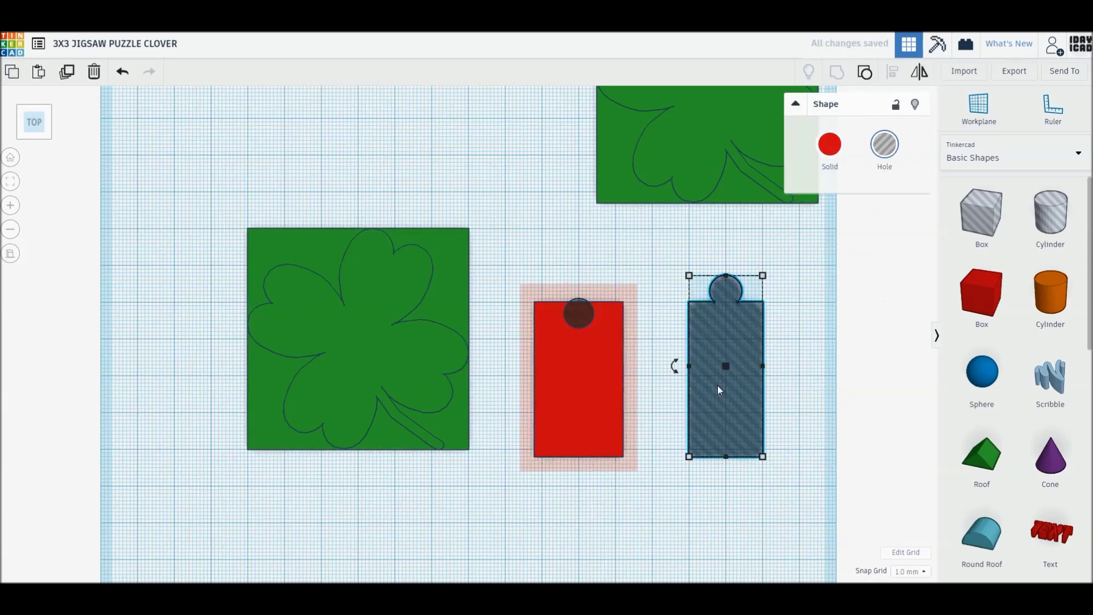
click(737, 408)
alt+drag(764, 380, 771, 383)
key(ctrl+g)
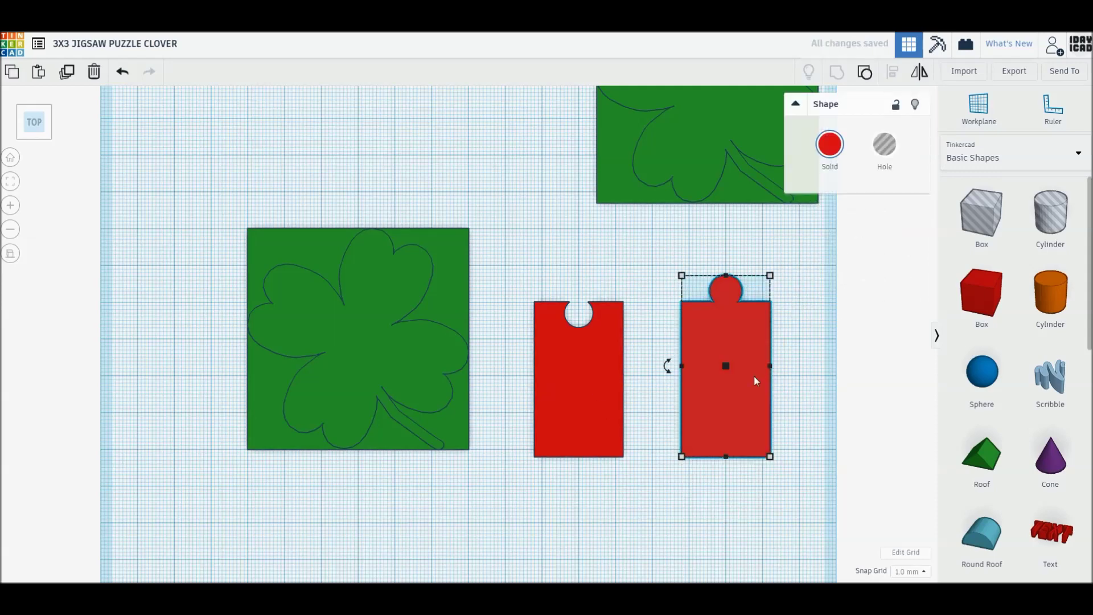
key(h)
Step: Make the notched cutter a hole and move it onto the clover plate's left edge
click(604, 381)
key(h)
drag(588, 363, 302, 360)
Step: Align a rotated tabbed cutter along the plate's top edge and set a spare notched cutter aside
mouse_move(713, 401)
mouse_down()
mouse_move(518, 400)
mouse_move(533, 405)
mouse_up()
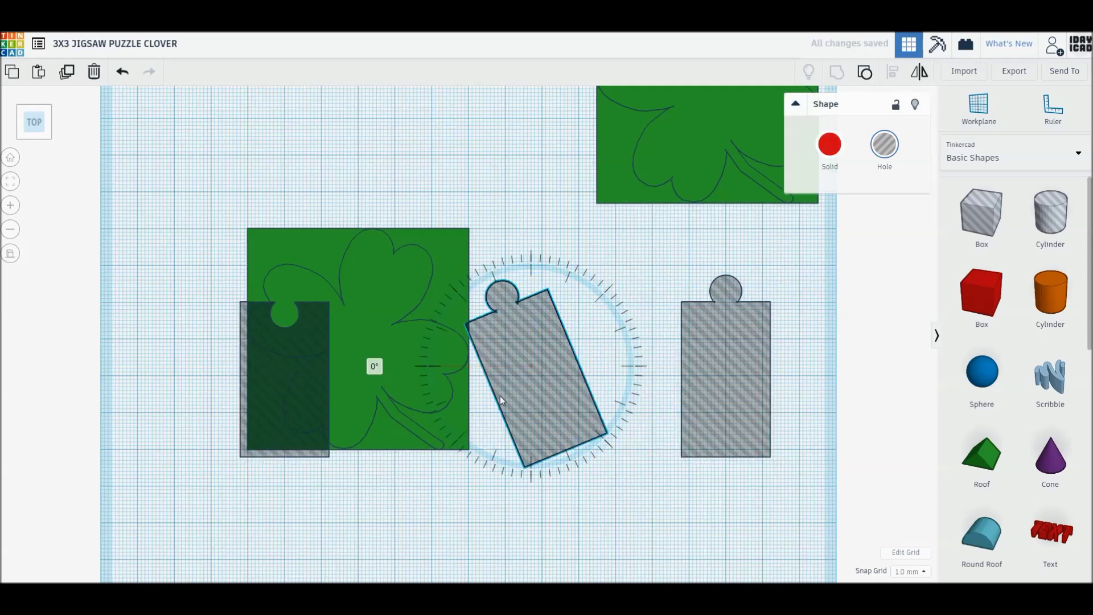
mouse_move(517, 381)
mouse_down()
mouse_move(360, 288)
mouse_move(421, 278)
mouse_up()
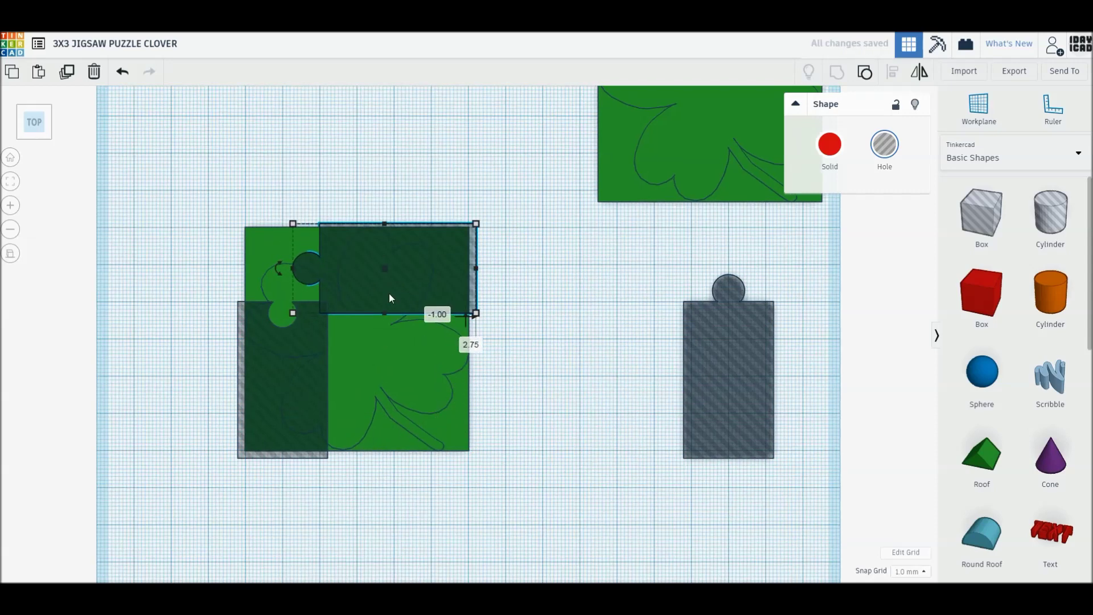
scroll(478, 310, up, 2)
drag(478, 234, 478, 211)
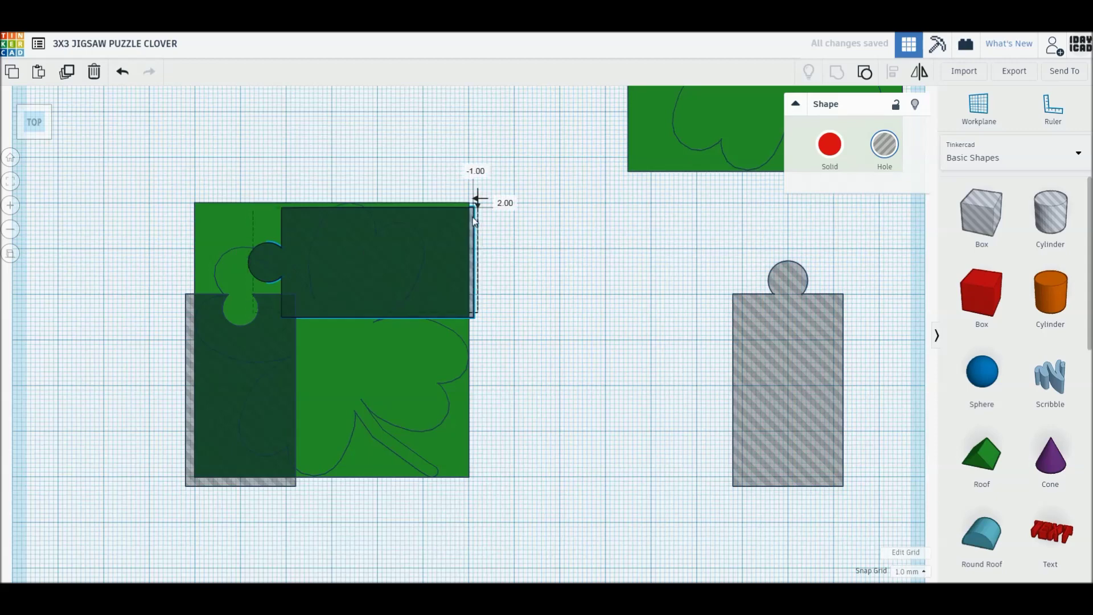
click(548, 268)
drag(259, 404, 673, 410)
click(550, 239)
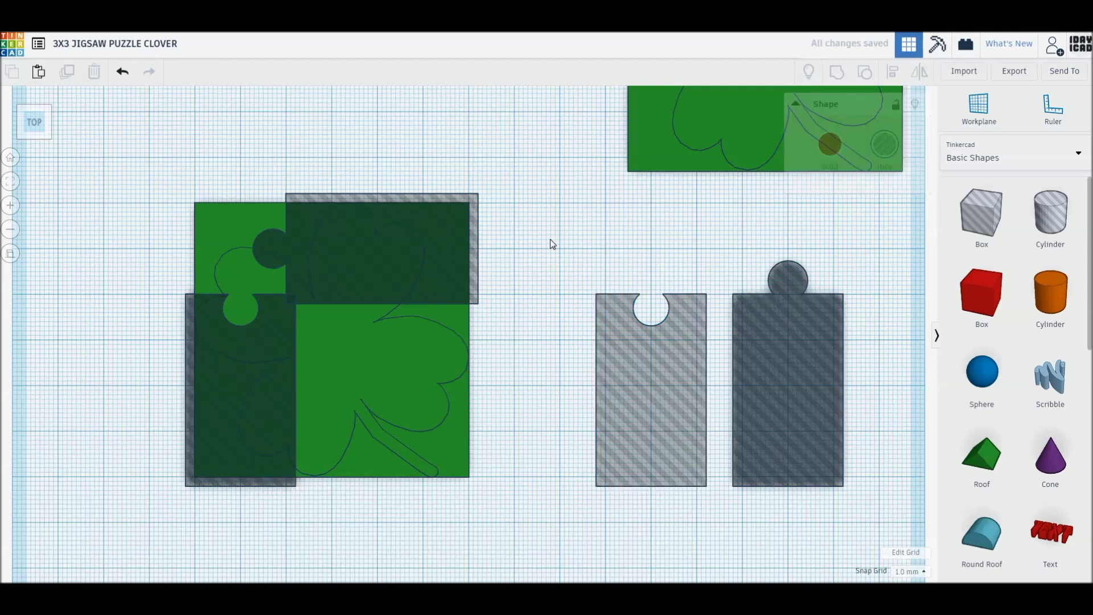
Step: Enlarge the square box hole to 40 x 40 mm and group the plate with all cutters
click(337, 346)
drag(382, 385, 473, 483)
drag(147, 181, 495, 501)
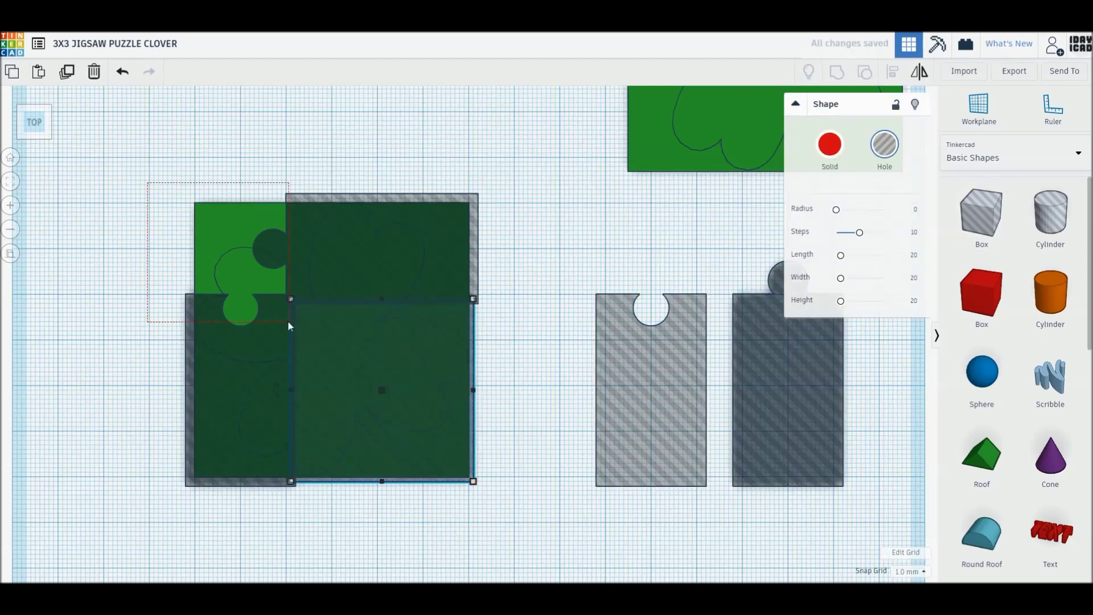
key(ctrl+g)
Step: Move the finished corner piece to the workplane's upper left
middle_drag(262, 222, 401, 450)
drag(379, 455, 244, 145)
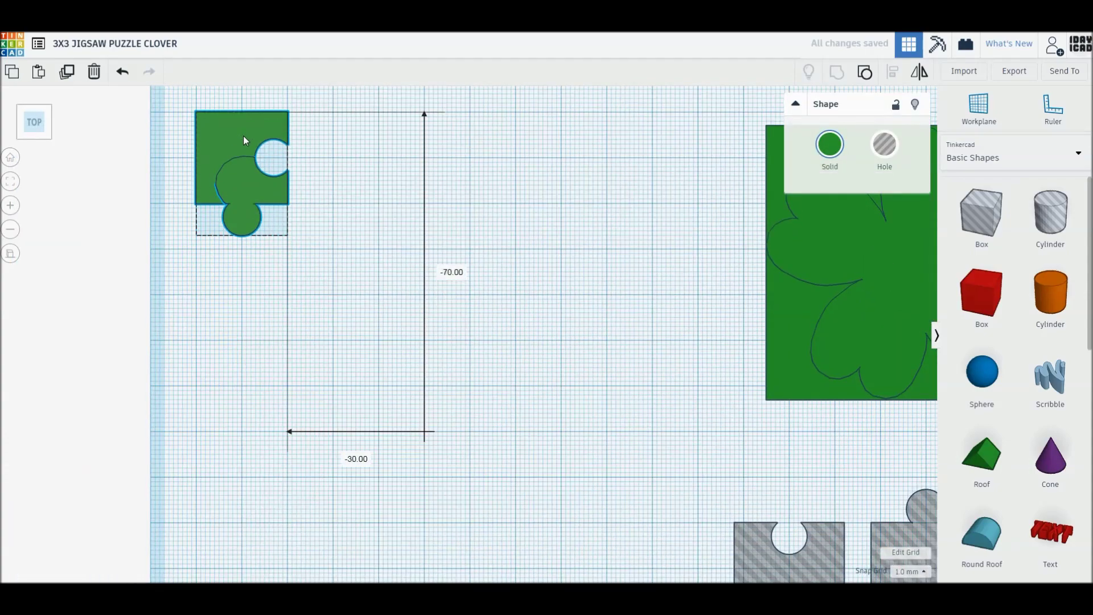
click(579, 464)
middle_drag(540, 424, 510, 353)
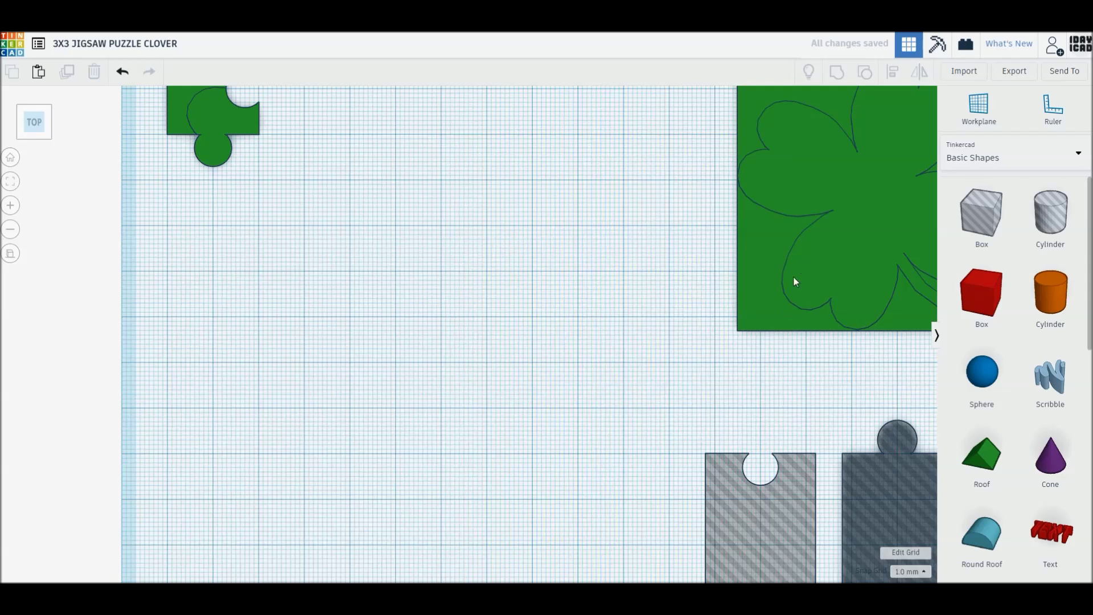
Step: Move a clover plate copy to the centre and nudge it down 4 mm
alt+drag(793, 280, 539, 497)
middle_drag(539, 497, 509, 419)
key(Down)
key(Down)
key(Down)
key(Down)
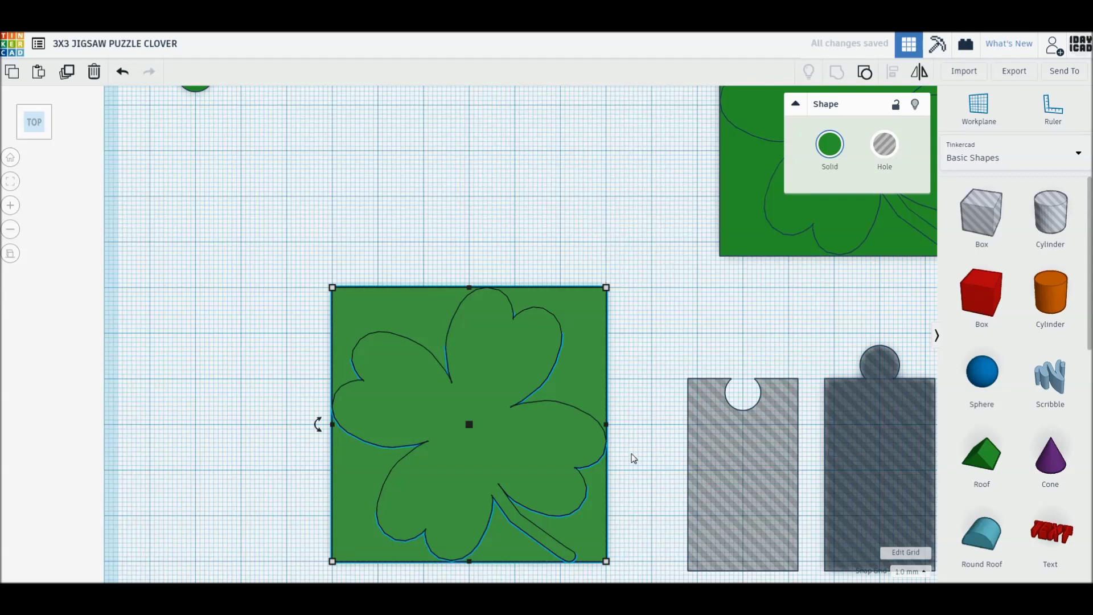
scroll(631, 453, down, 2)
scroll(631, 453, up, 1)
scroll(630, 453, up, 1)
Step: Place a rotated cutter on the plate's top left and a duplicate at its top right
mouse_move(705, 457)
alt+mouse_down()
mouse_move(453, 365)
mouse_move(487, 302)
alt+mouse_up()
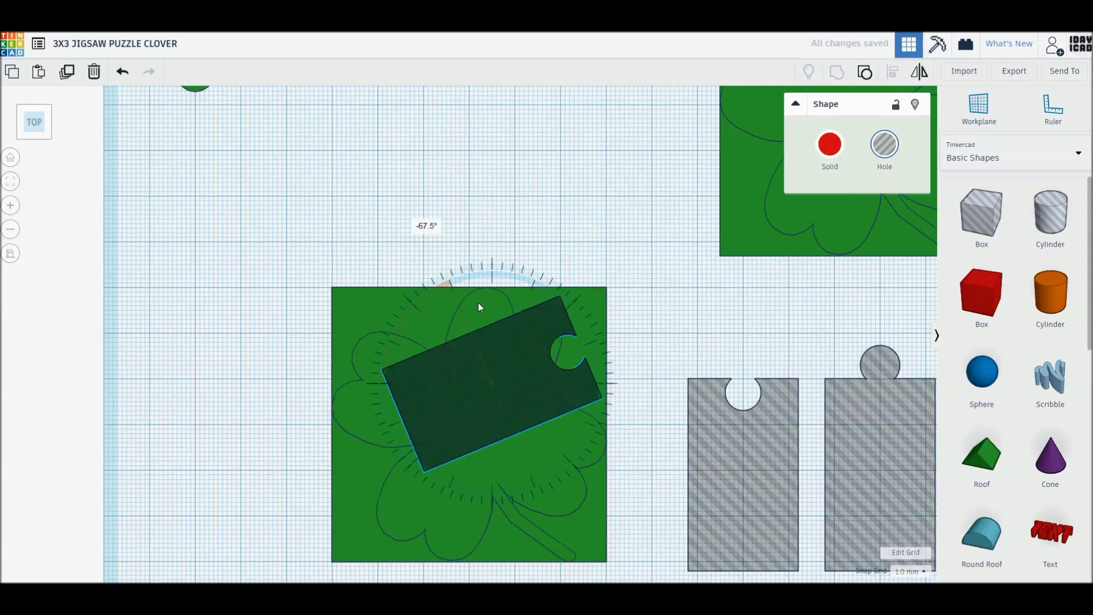
drag(519, 354, 417, 305)
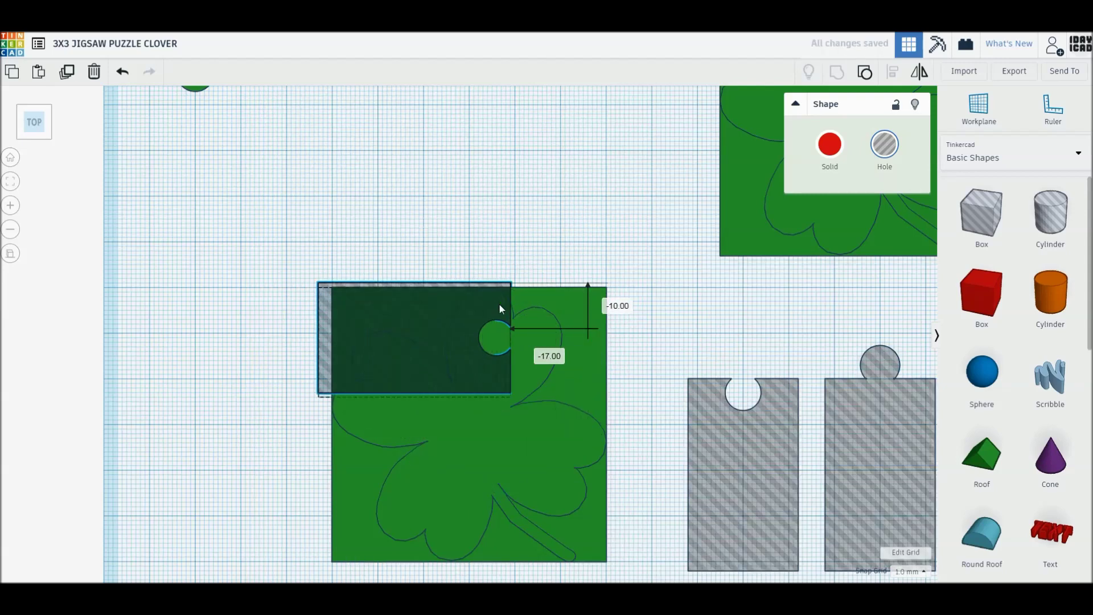
drag(417, 305, 689, 335)
key(ctrl+d)
mouse_move(837, 398)
mouse_down()
mouse_move(579, 432)
mouse_move(461, 425)
mouse_up()
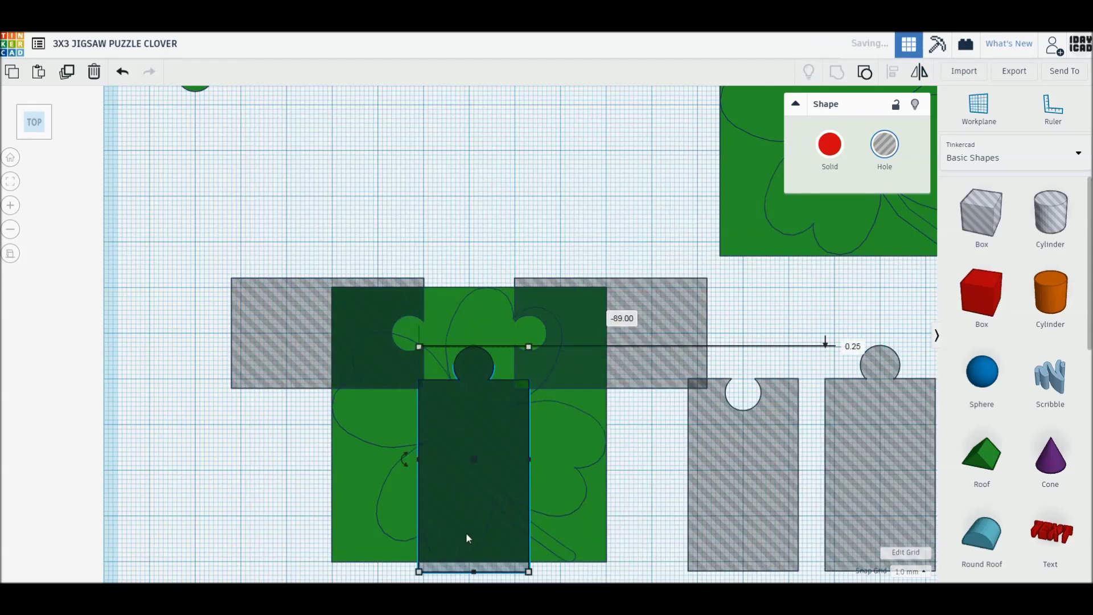
key(Right)
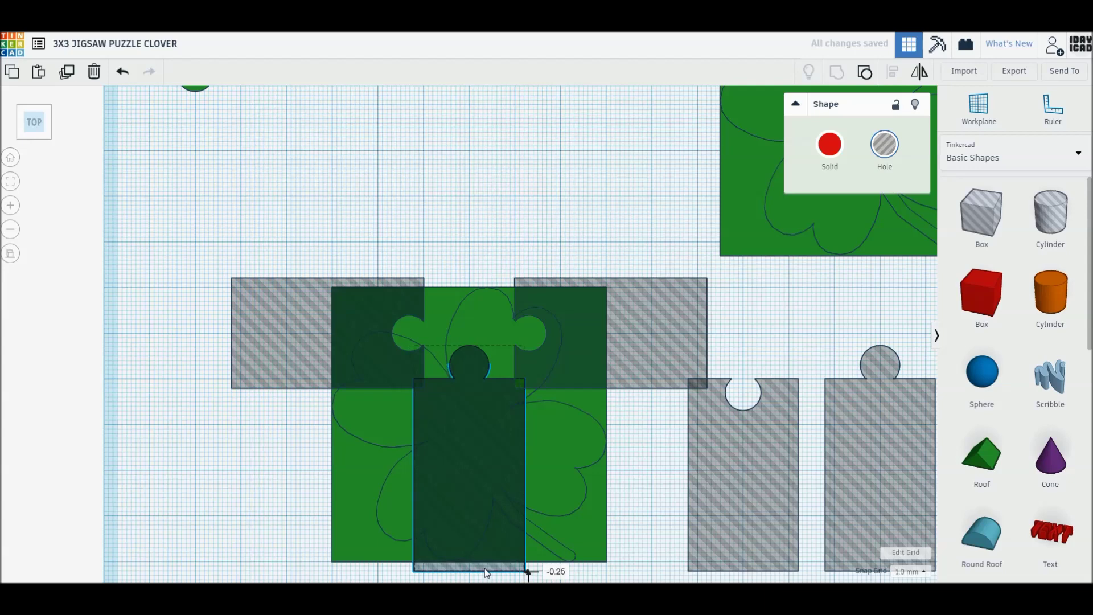
click(257, 528)
Step: Rearrange the cutters on the plate, moving a vertical cutter out to the right
drag(973, 213, 565, 434)
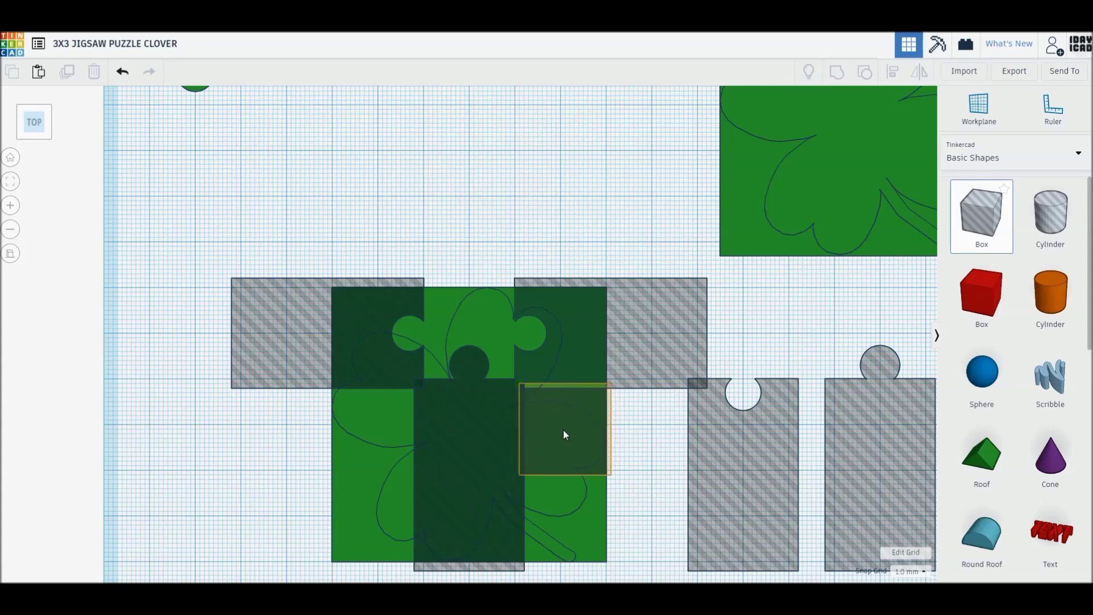
key(Delete)
click(507, 448)
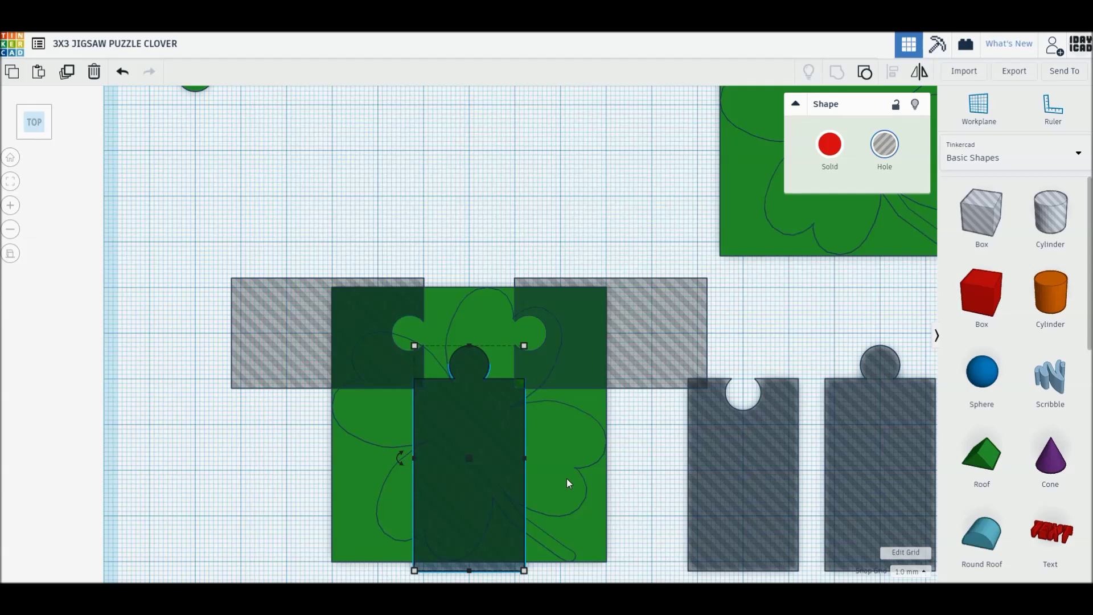
drag(468, 483, 632, 285)
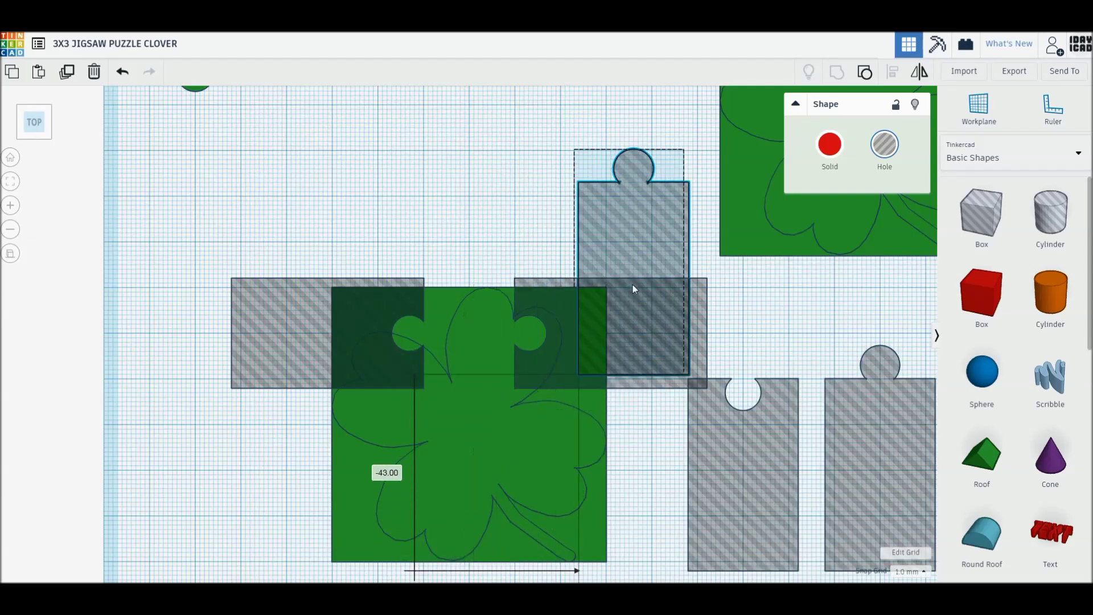
drag(648, 384, 556, 470)
mouse_move(404, 407)
mouse_down()
mouse_move(519, 335)
mouse_move(504, 399)
mouse_up()
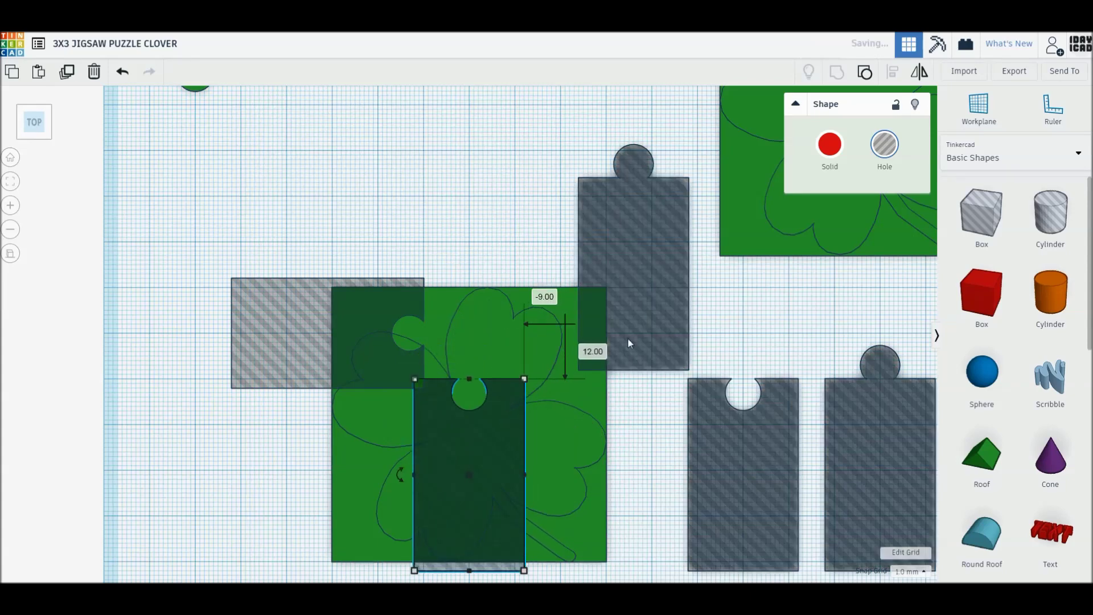
Step: Turn the upright tabbed cutter horizontal and place it on the plate's top-right edge
click(645, 324)
drag(577, 285, 572, 225)
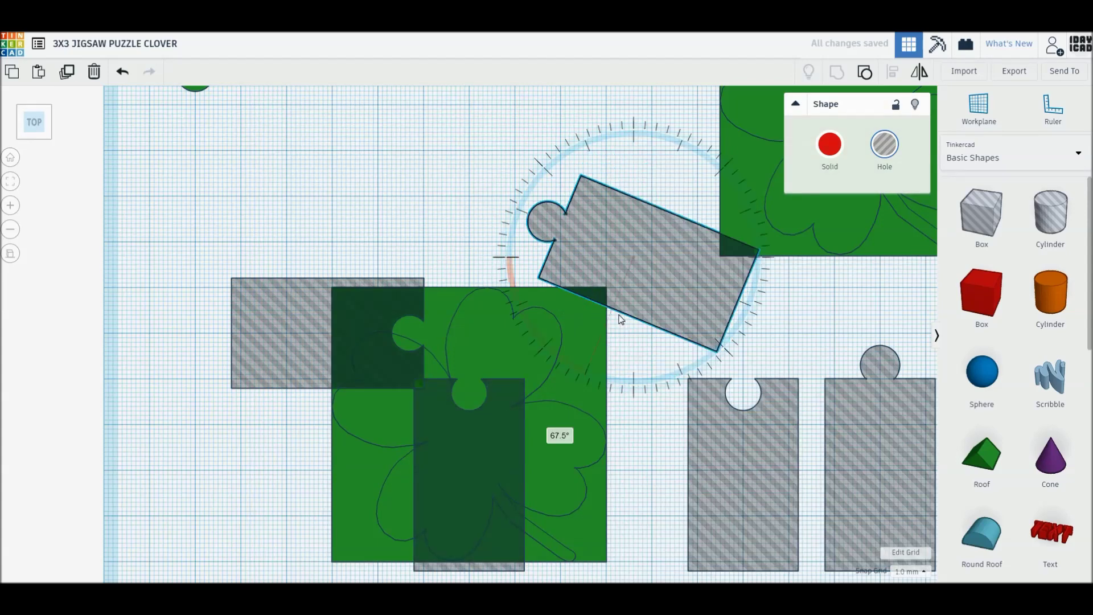
drag(736, 273, 699, 346)
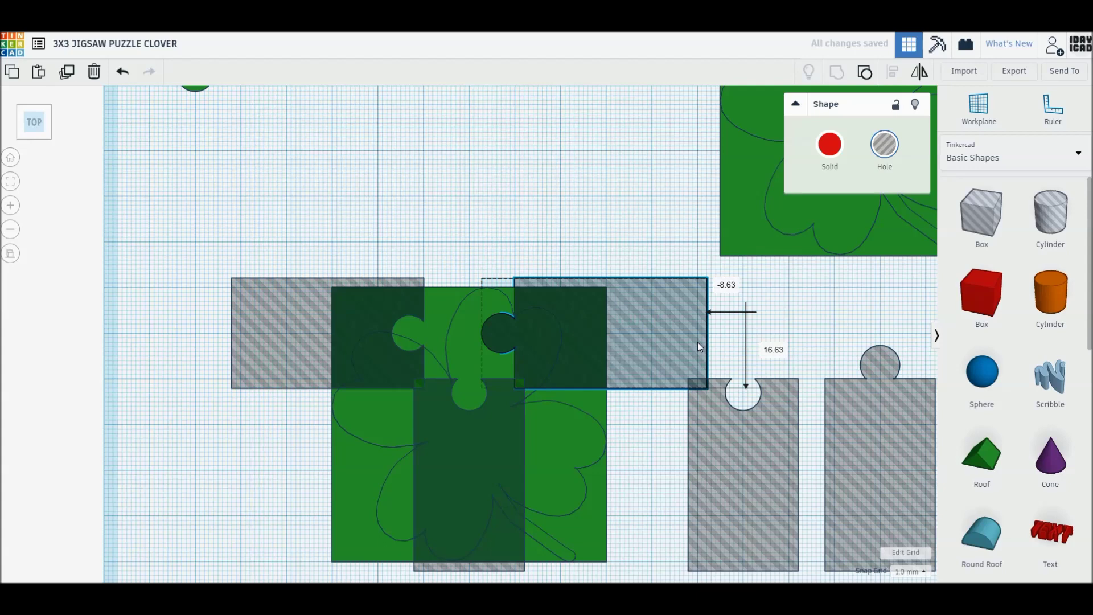
drag(699, 347, 700, 347)
Step: Add a hole box on the plate's lower right, stretched to 20 x 40 mm
drag(332, 225, 551, 447)
click(898, 307)
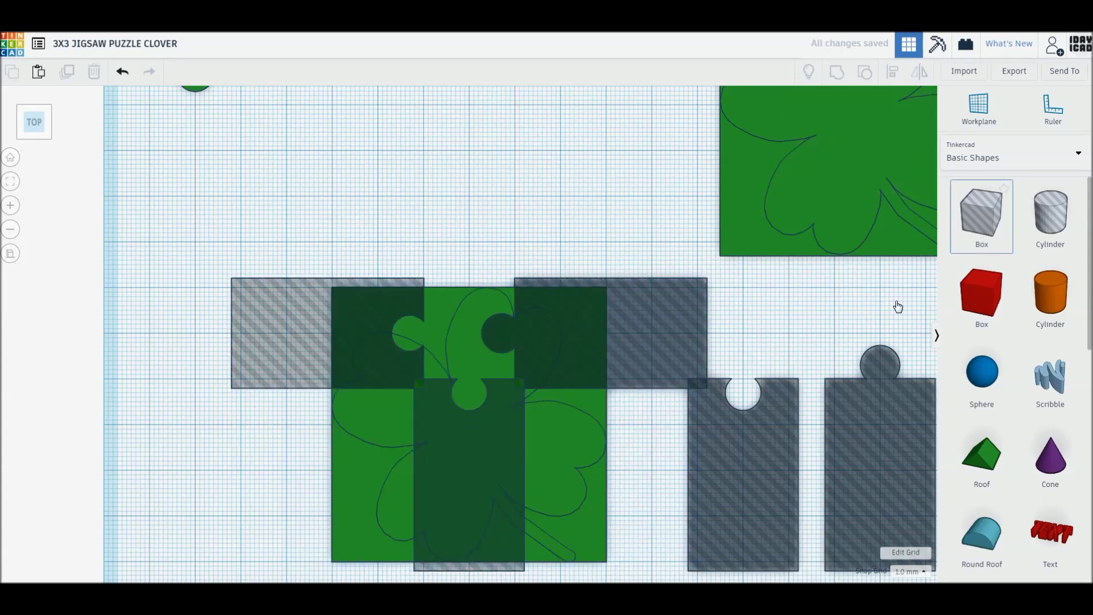
drag(982, 216, 565, 429)
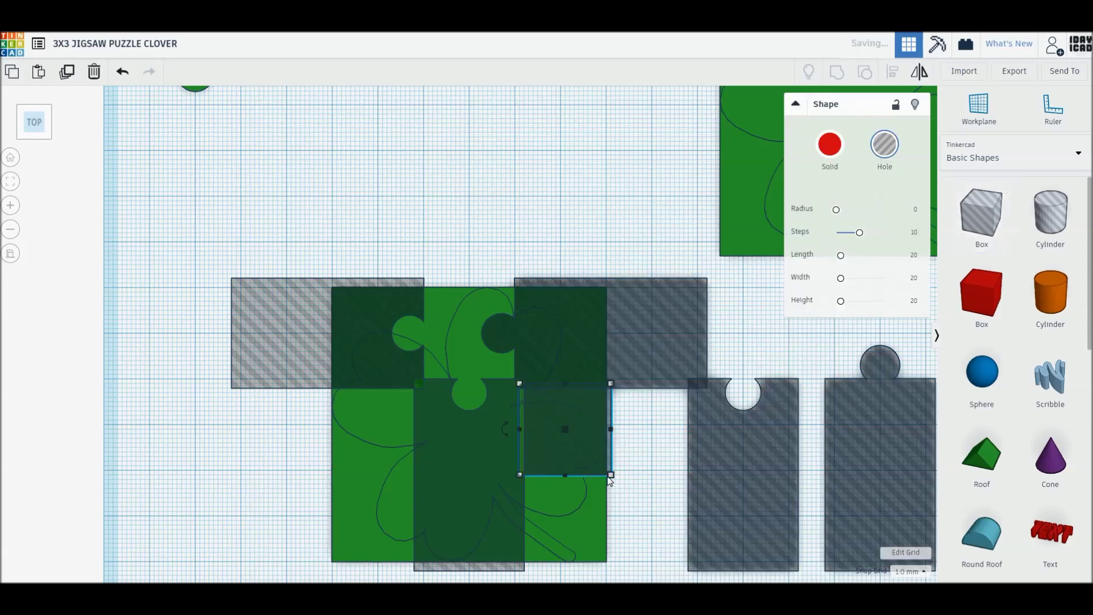
drag(611, 474, 611, 566)
click(613, 538)
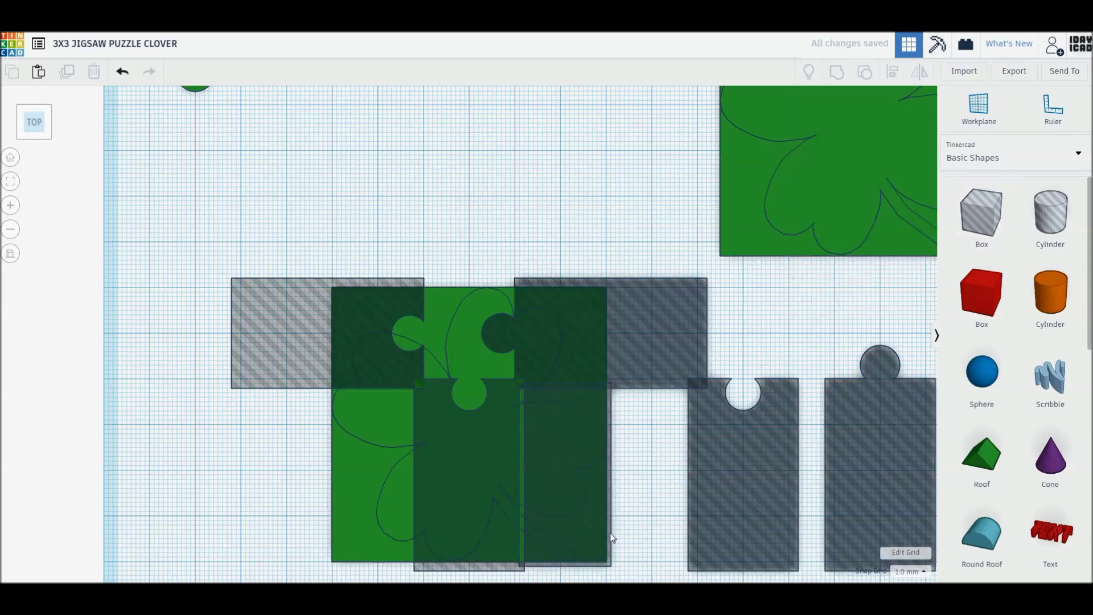
Step: Copy the middle hole box to the lower left, then move the top-middle piece beside the corner piece
click(472, 527)
key(ctrl+d)
drag(472, 527, 412, 541)
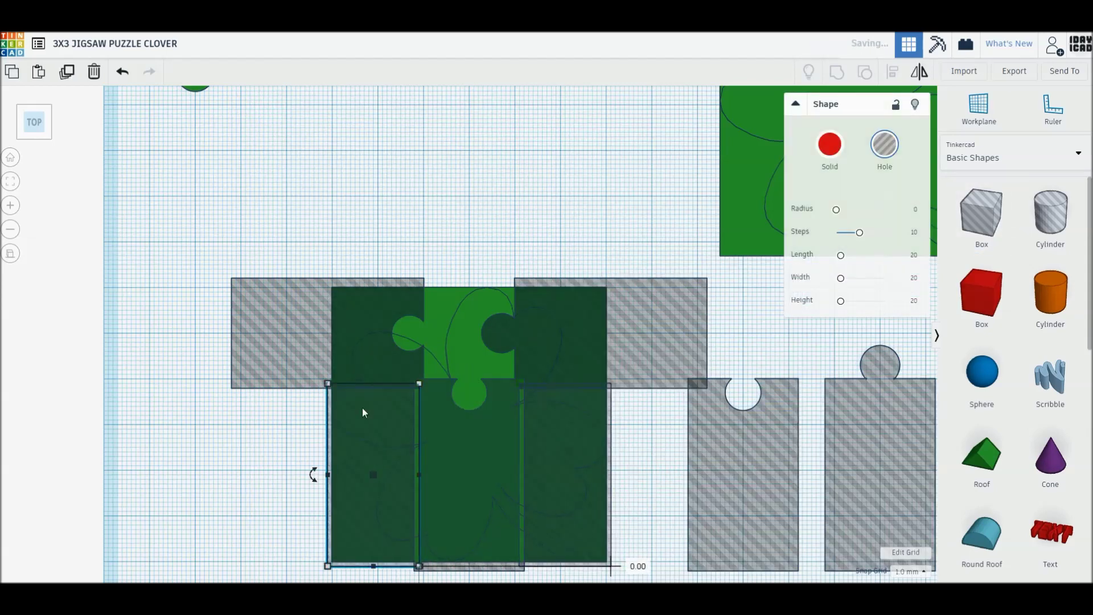
drag(278, 242, 615, 472)
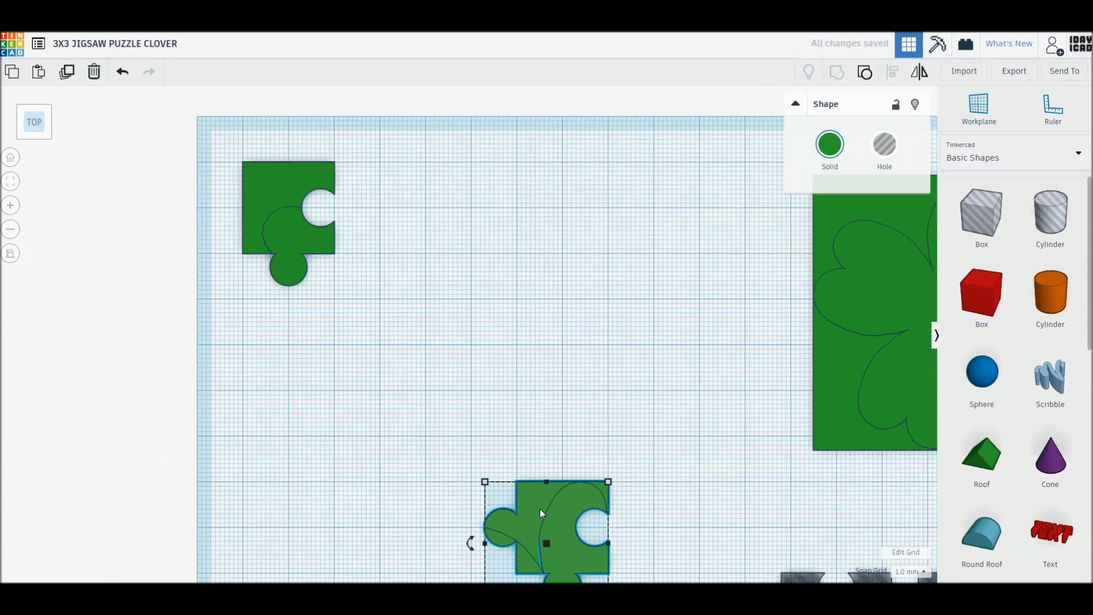
mouse_move(501, 507)
mouse_down()
mouse_move(374, 191)
mouse_move(358, 189)
mouse_up()
Step: Bring the spare clover plate to the centre of the view
click(518, 227)
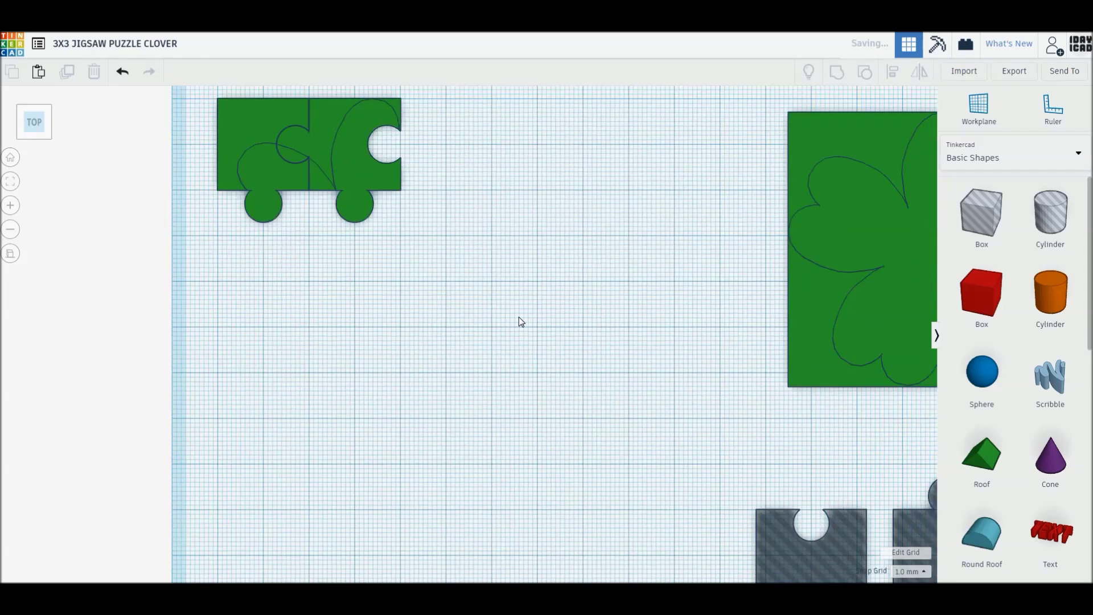
middle_drag(518, 317, 517, 213)
mouse_move(845, 179)
mouse_down()
mouse_move(521, 491)
mouse_move(466, 527)
mouse_move(456, 490)
mouse_up()
click(551, 181)
mouse_move(520, 317)
middle_down()
mouse_move(706, 370)
mouse_move(633, 527)
mouse_move(632, 256)
middle_up()
Step: Place a notched hole rotated a quarter turn on the plate and delete the horizontal hole rectangle
mouse_move(869, 367)
mouse_down()
mouse_move(556, 331)
mouse_move(583, 250)
mouse_up()
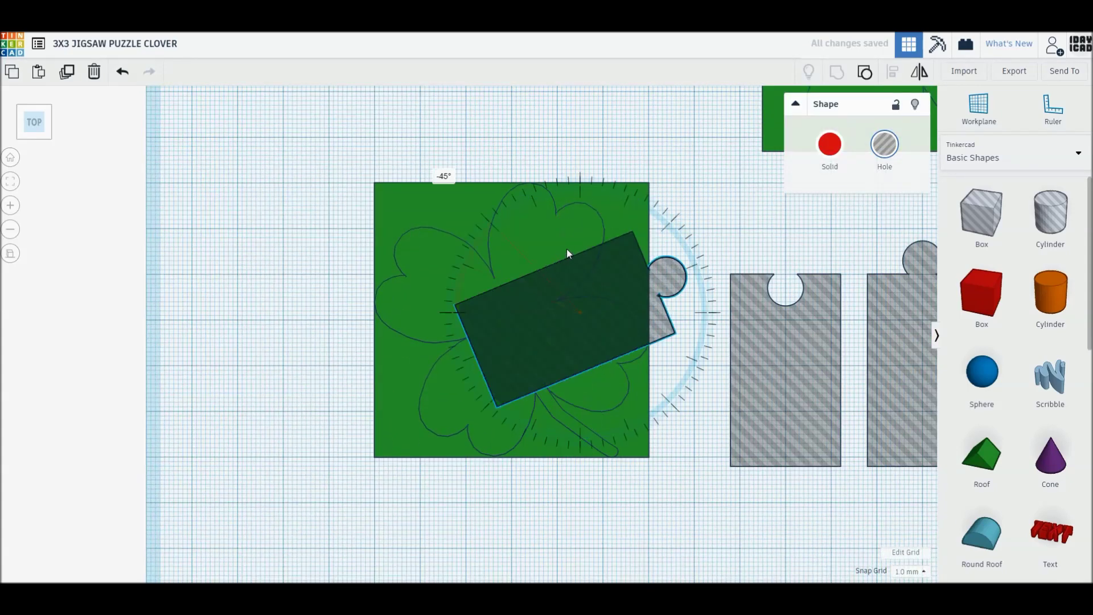
drag(485, 317, 378, 226)
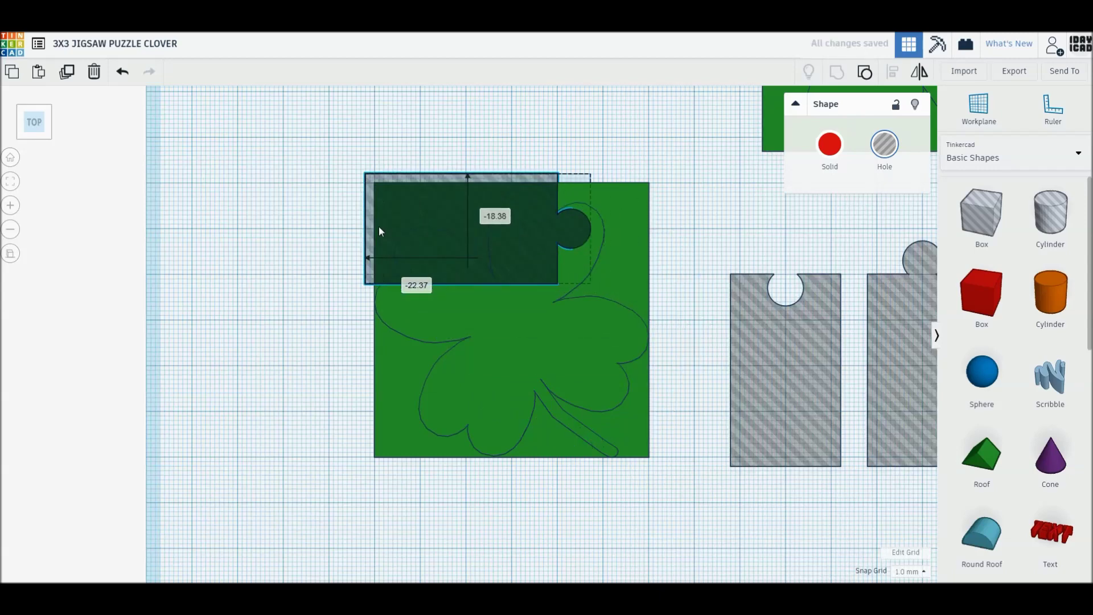
click(695, 246)
middle_drag(695, 246, 693, 454)
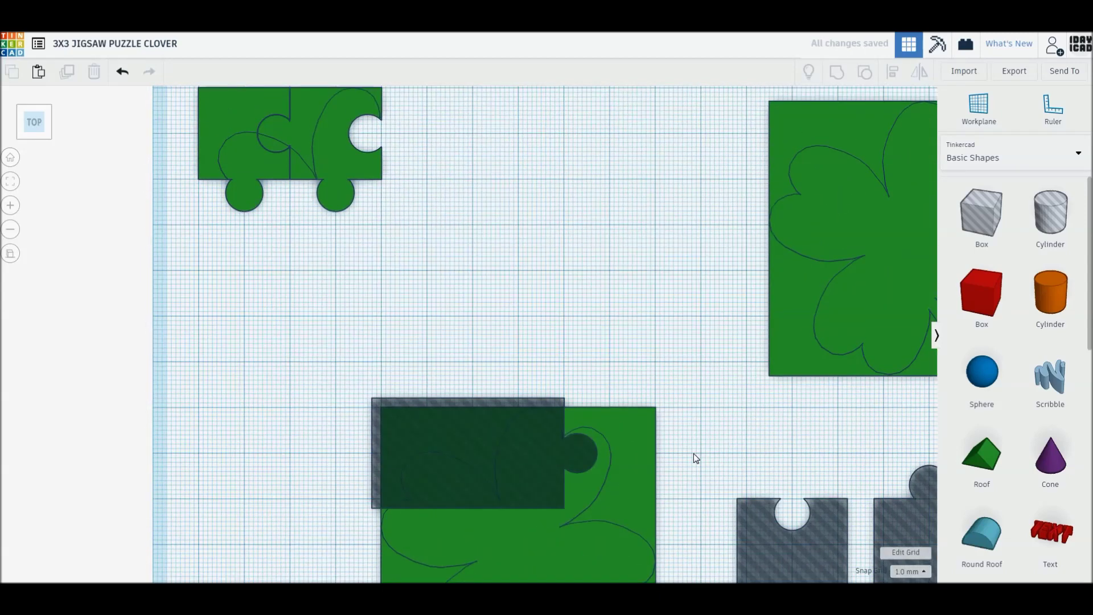
click(563, 453)
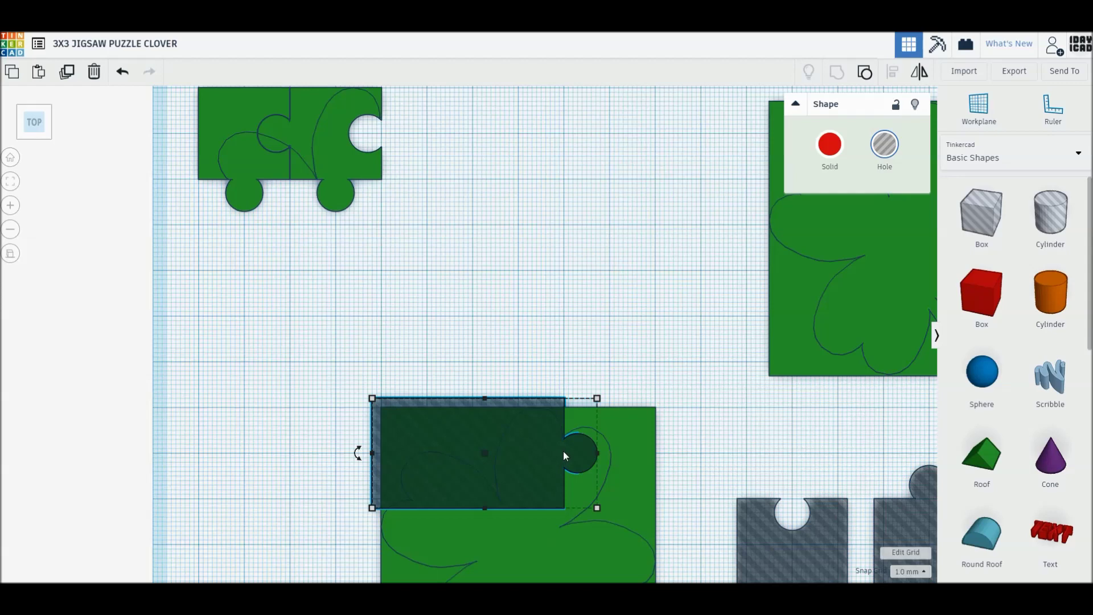
key(Delete)
Step: Position a rotated hole piece at the plate's top-left and a hole strip over its right section
mouse_move(757, 541)
alt+mouse_down()
mouse_move(460, 483)
mouse_move(520, 412)
alt+mouse_up()
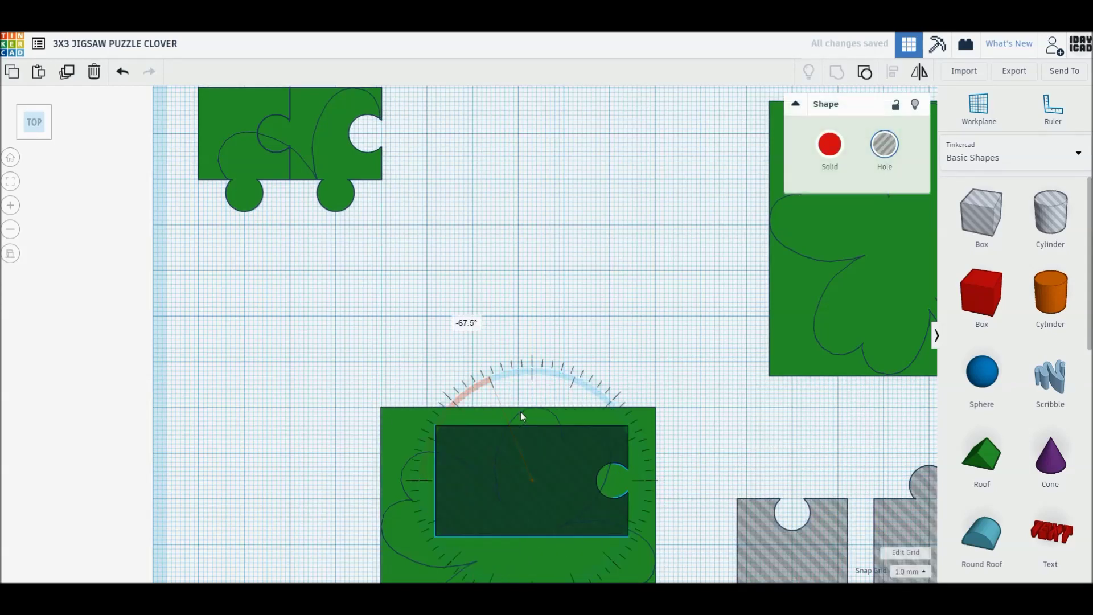
drag(609, 440, 548, 415)
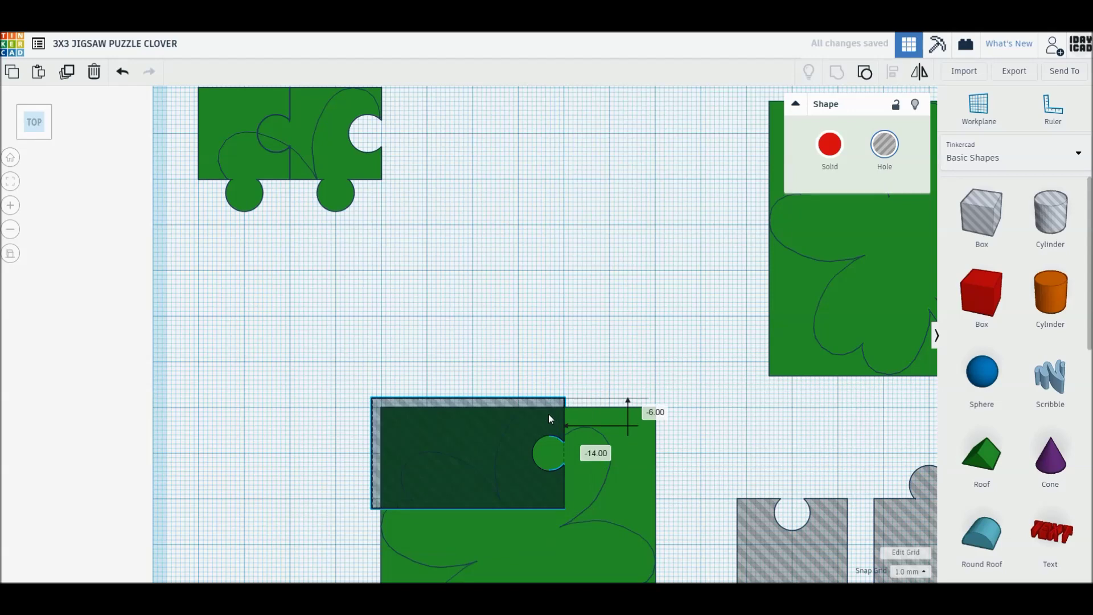
click(714, 456)
middle_drag(714, 455, 695, 411)
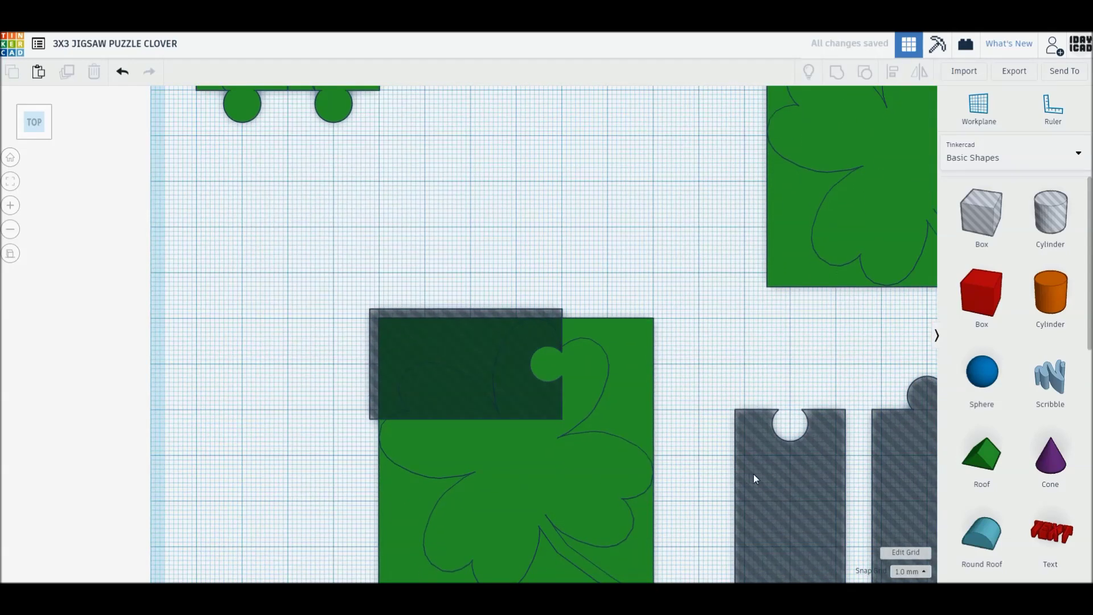
alt+drag(787, 484, 615, 477)
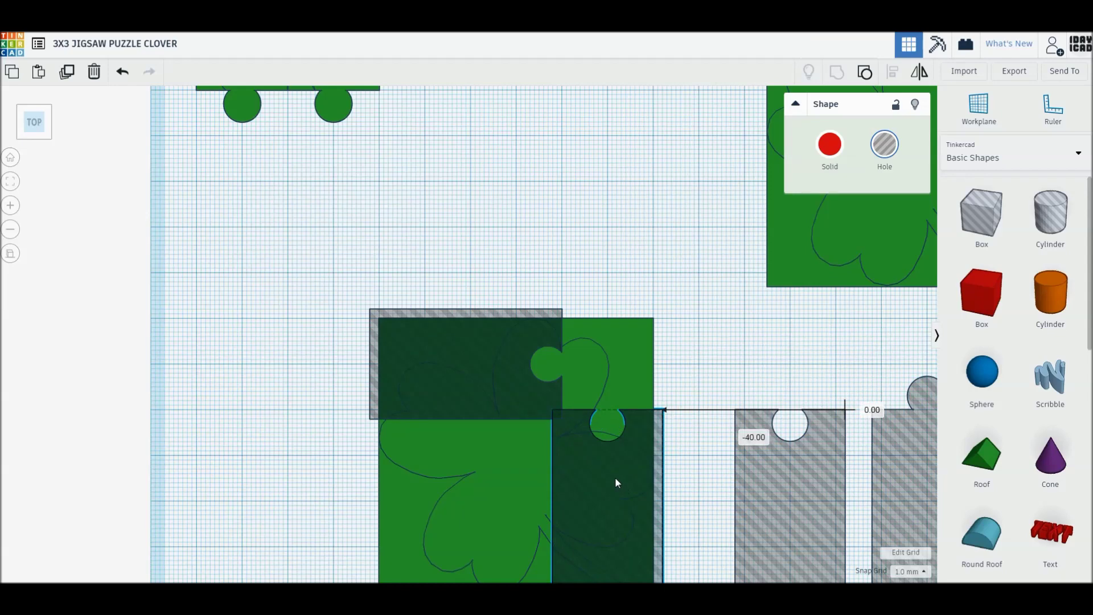
drag(615, 477, 615, 477)
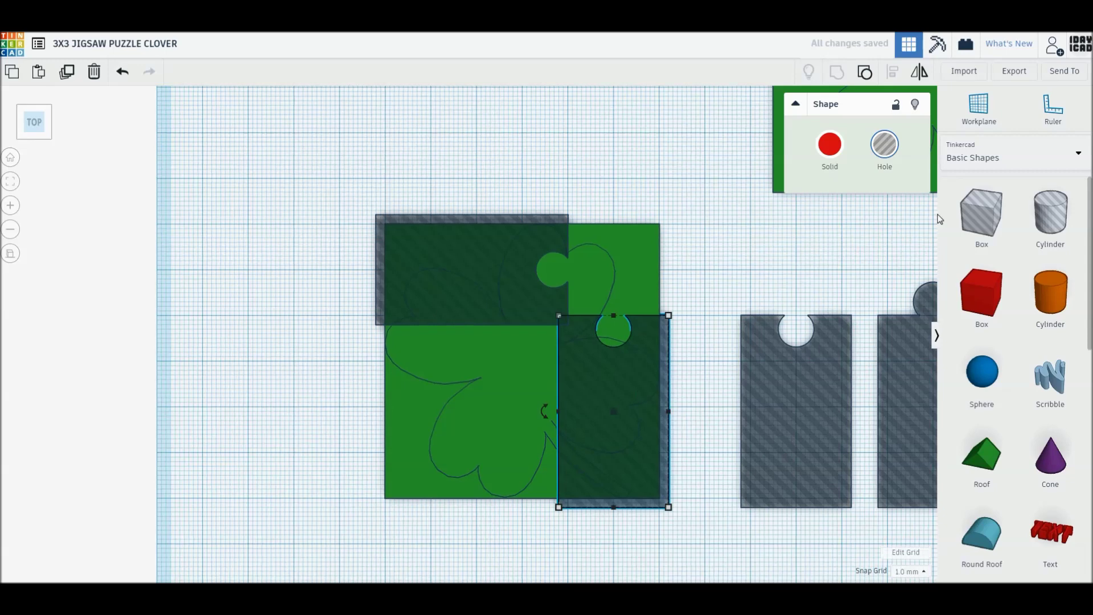
Step: Add a 40 x 40 box hole and group the plate with all its holes
drag(982, 214, 519, 370)
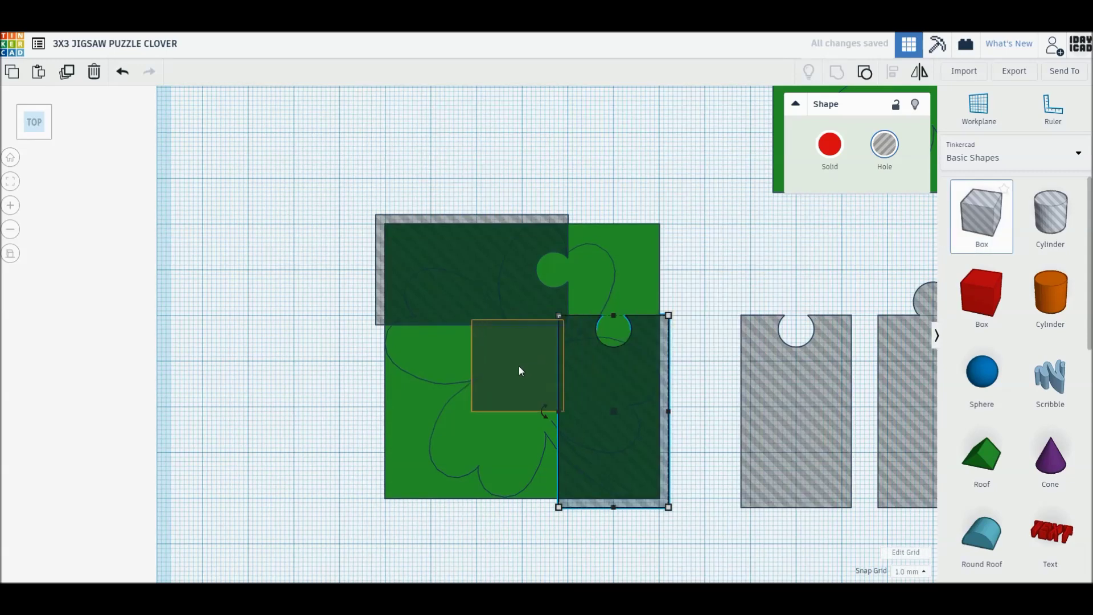
click(518, 365)
drag(472, 411, 380, 502)
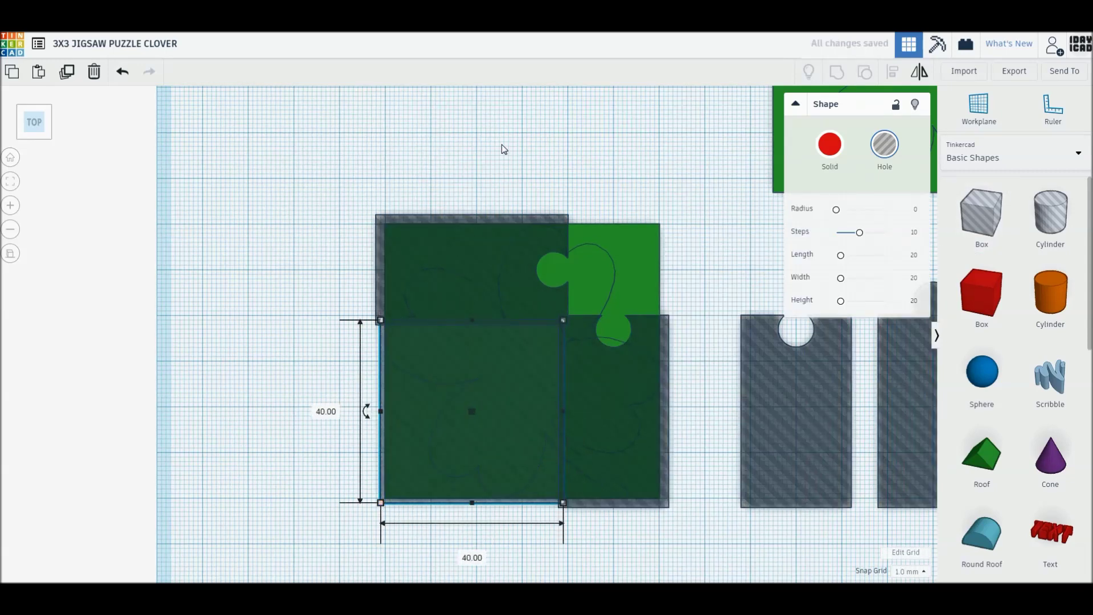
drag(503, 149, 672, 355)
key(ctrl+g)
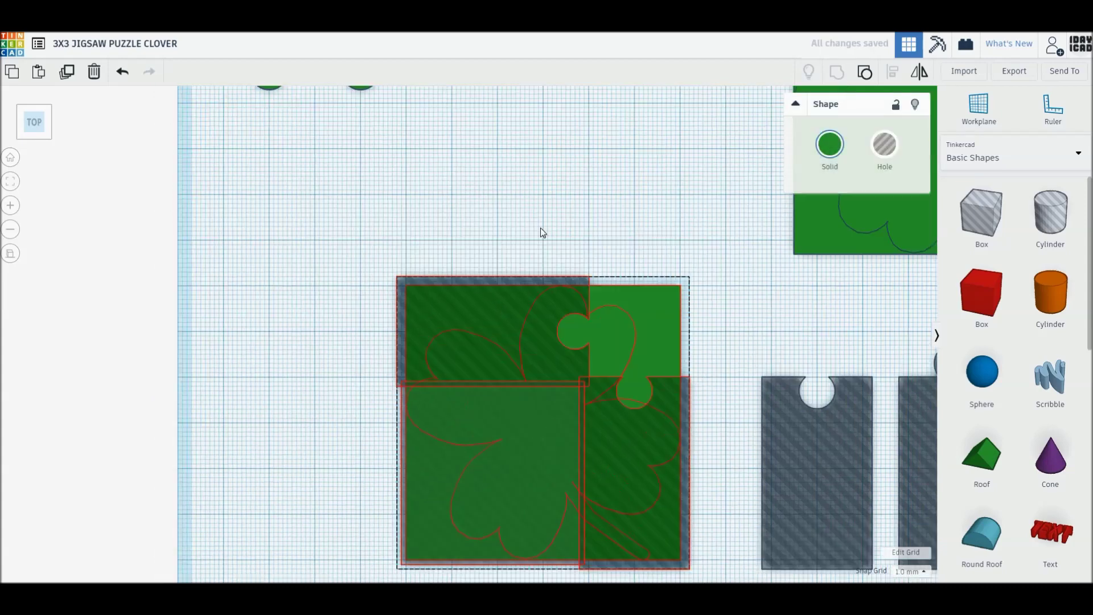
Step: Move the cut piece into the top row beside the other two pieces
middle_drag(541, 227, 626, 401)
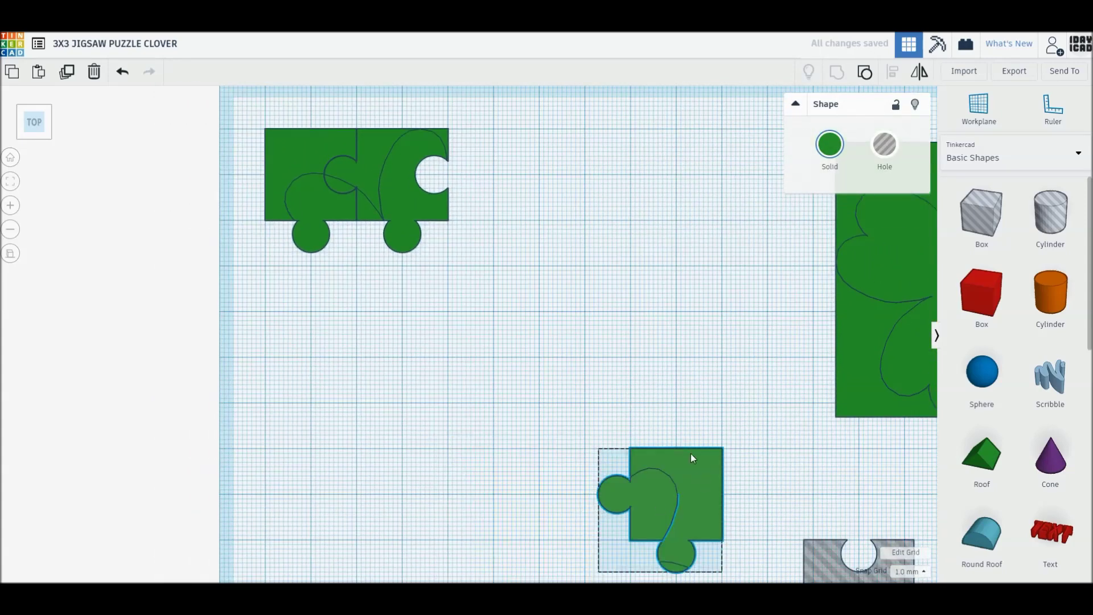
drag(692, 457, 525, 166)
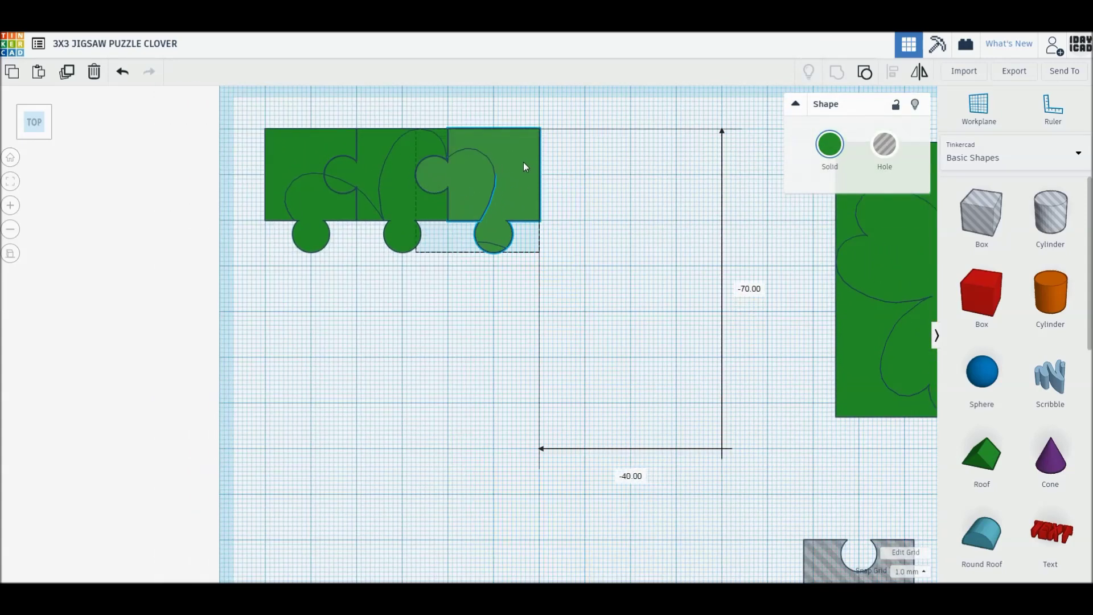
click(730, 418)
middle_drag(730, 417, 698, 218)
Step: Move a clover plate copy onto open grid and align a hole strip at its top-left corner
mouse_move(829, 191)
mouse_down()
mouse_move(534, 415)
mouse_move(487, 438)
mouse_move(466, 424)
mouse_up()
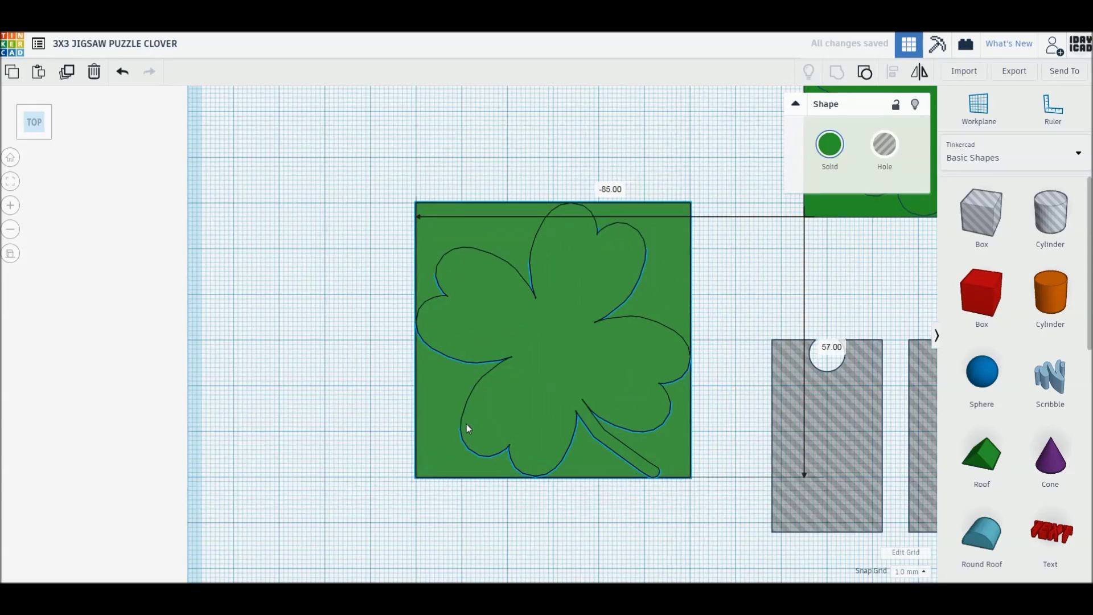
mouse_move(836, 414)
mouse_down()
mouse_move(537, 387)
mouse_move(741, 416)
mouse_move(883, 411)
mouse_move(450, 337)
mouse_move(466, 271)
mouse_move(515, 259)
mouse_move(539, 298)
mouse_move(545, 337)
mouse_move(487, 190)
mouse_up()
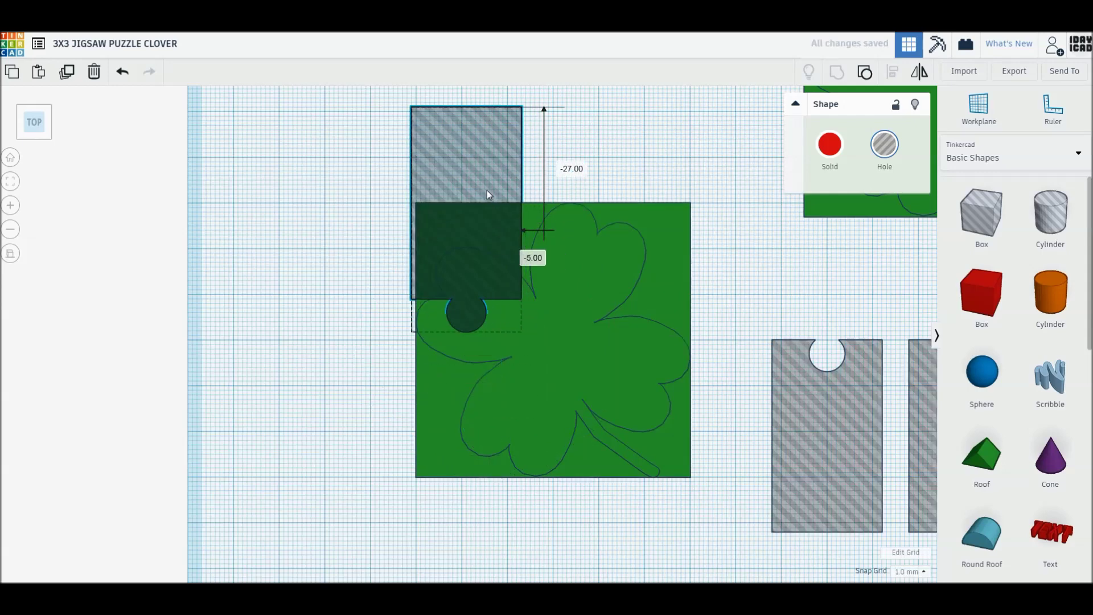
drag(480, 132, 463, 112)
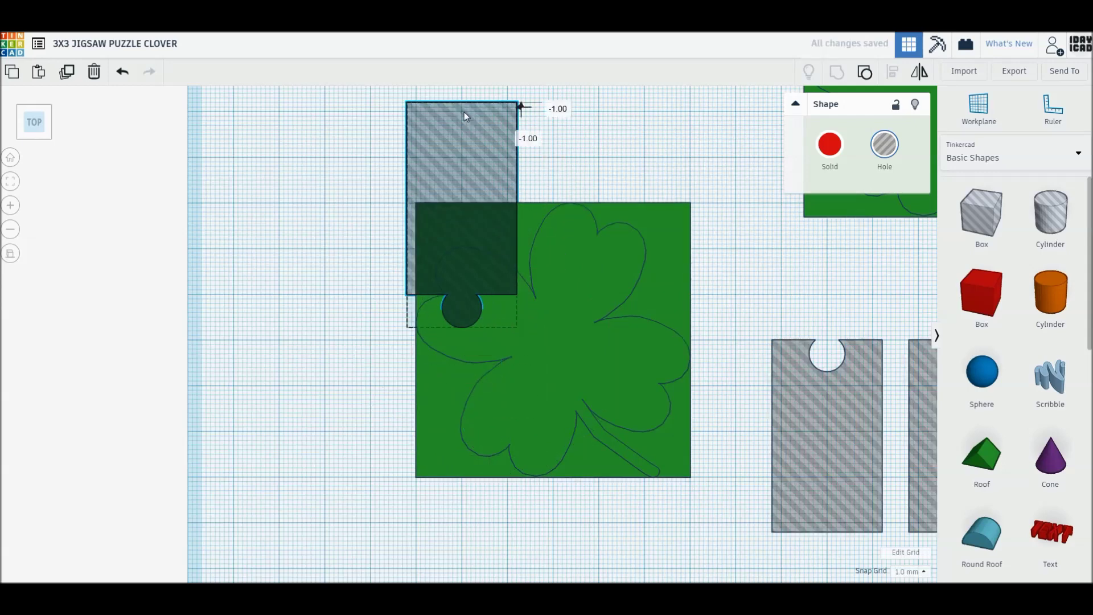
click(338, 278)
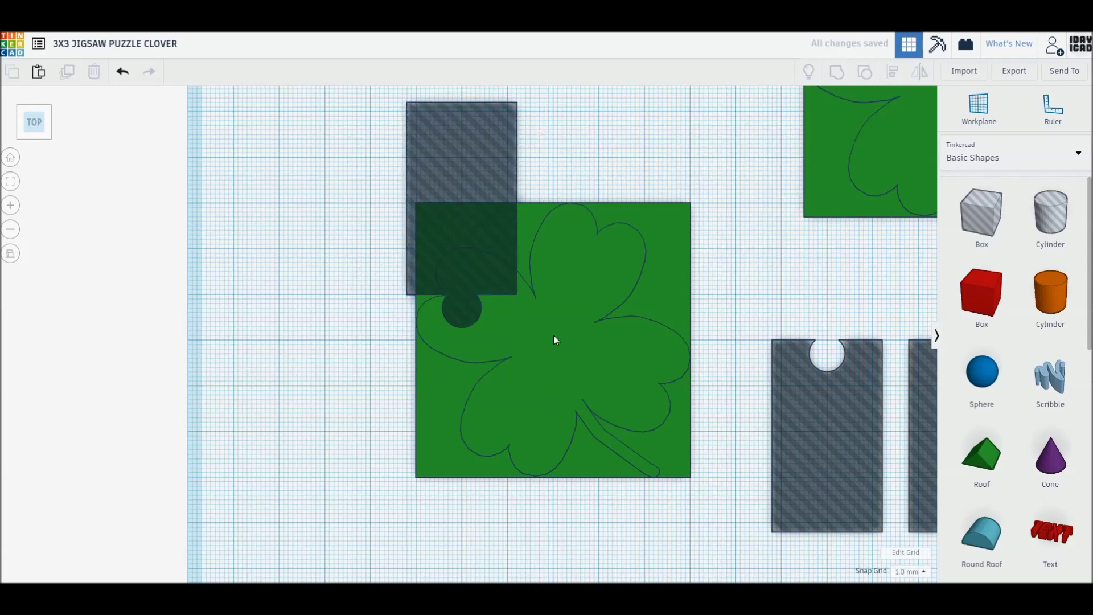
drag(476, 133, 476, 196)
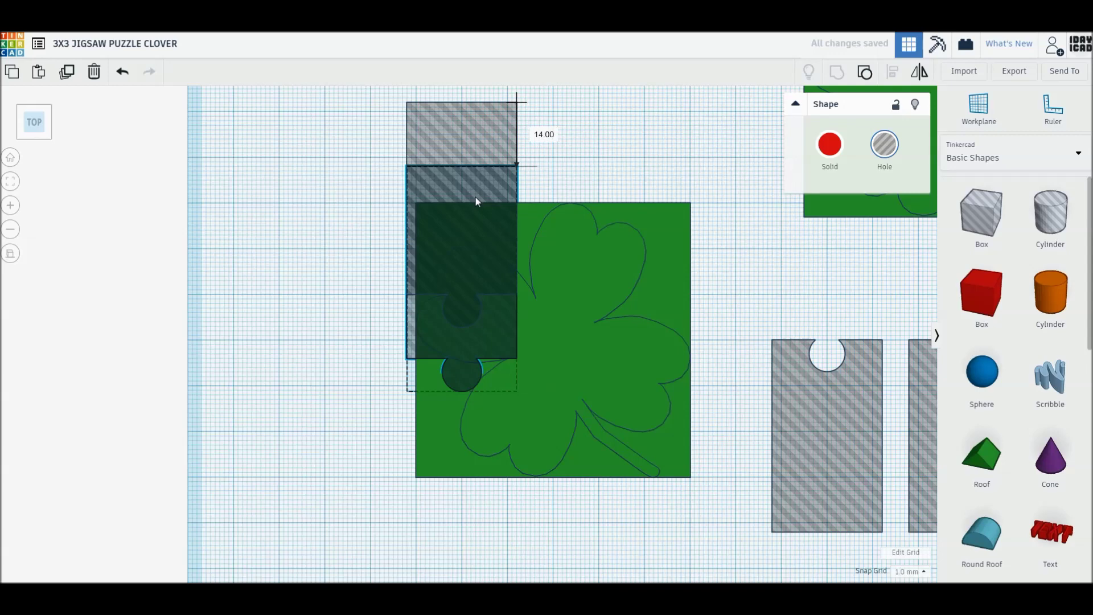
key(ctrl+z)
Step: Place one hole piece at the plate's bottom-left and lay a rotated copy across its middle
drag(810, 423, 463, 462)
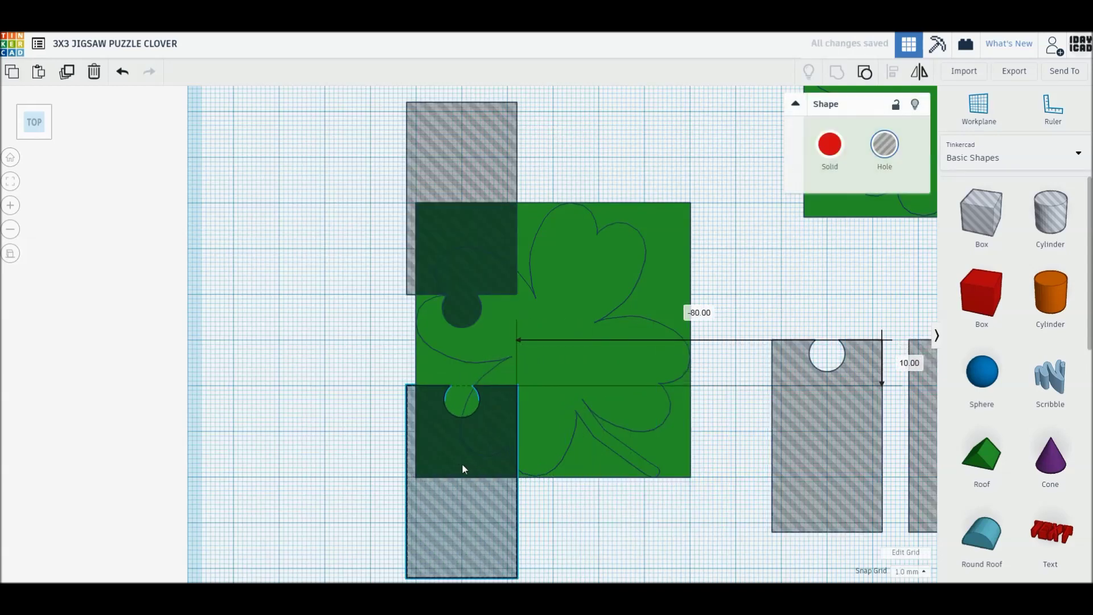
click(729, 496)
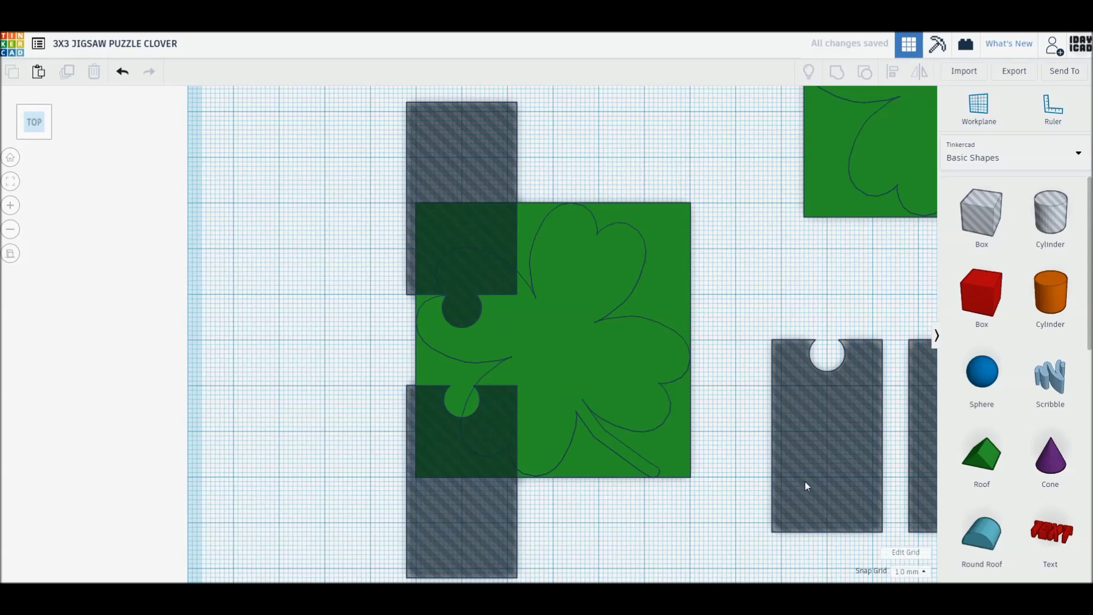
mouse_move(829, 447)
mouse_down()
mouse_move(615, 415)
mouse_move(640, 483)
mouse_move(655, 482)
mouse_up()
drag(600, 395, 553, 317)
click(699, 393)
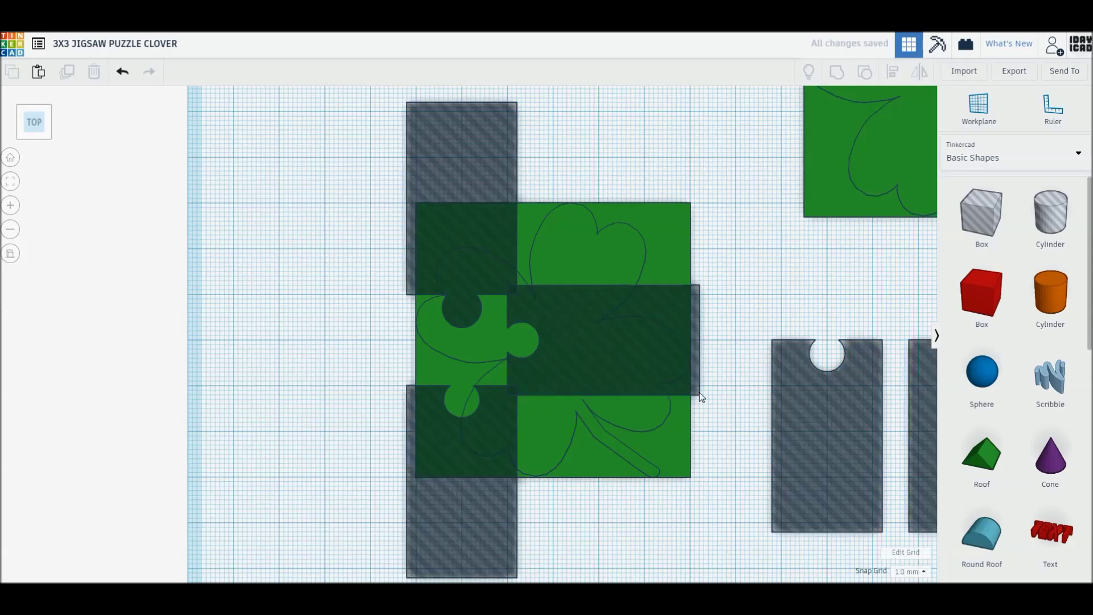
Step: Add a box hole over the plate's top area and widen it to 40 mm
drag(982, 214, 558, 244)
click(452, 123)
key(ctrl+z)
mouse_move(461, 118)
mouse_down()
mouse_move(461, 130)
mouse_move(461, 114)
mouse_up()
click(585, 134)
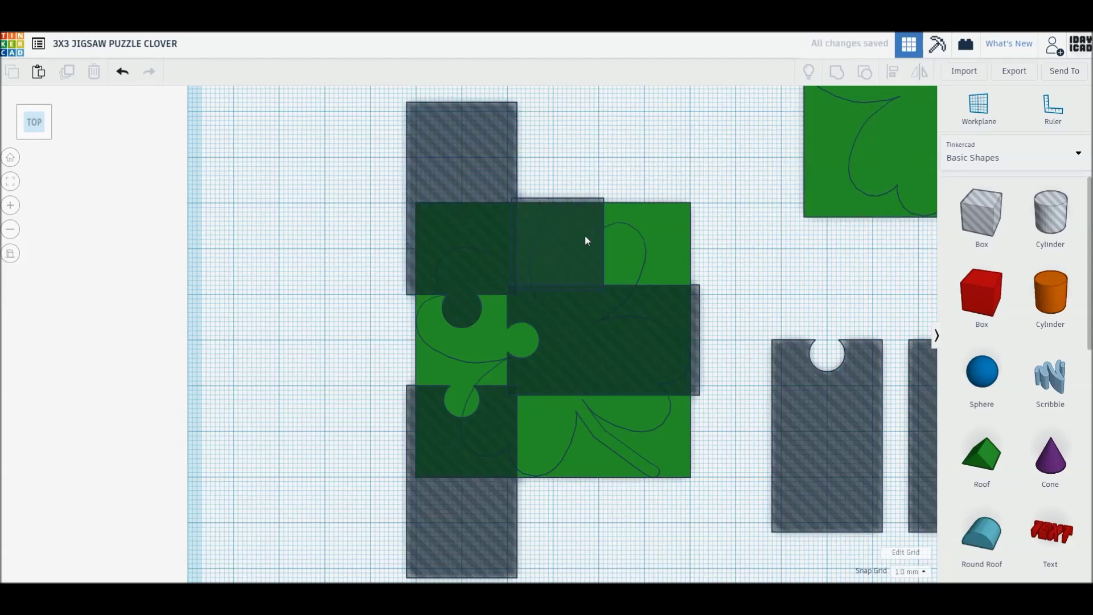
click(585, 240)
mouse_move(604, 244)
mouse_down()
mouse_move(695, 244)
mouse_move(645, 429)
mouse_up()
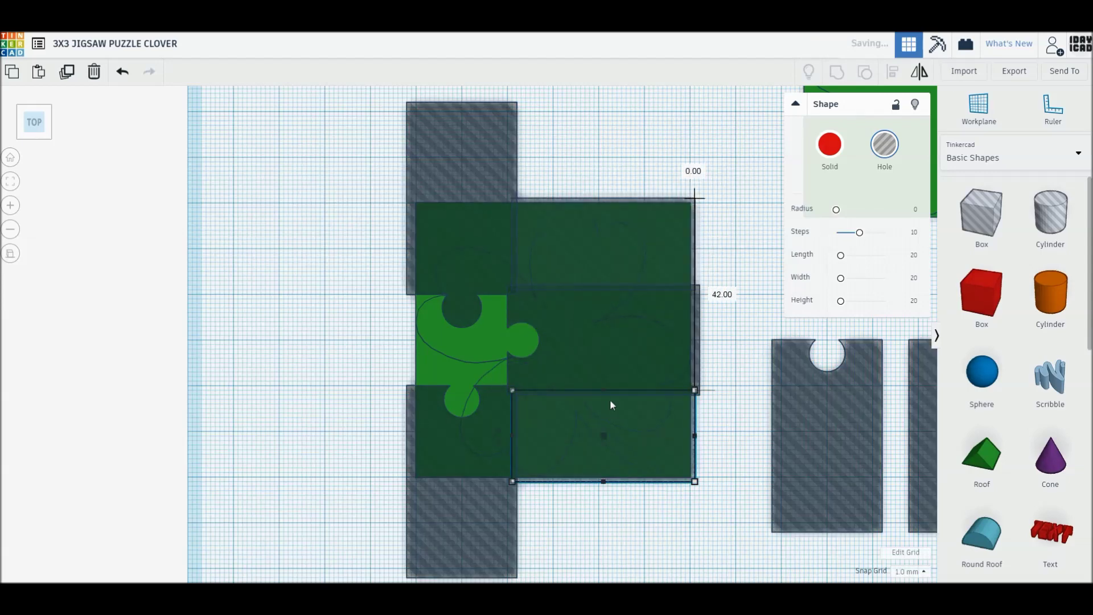
Step: Group all shapes to cut the piece and fit it beneath the top-left corner piece
key(ctrl+a)
key(ctrl+g)
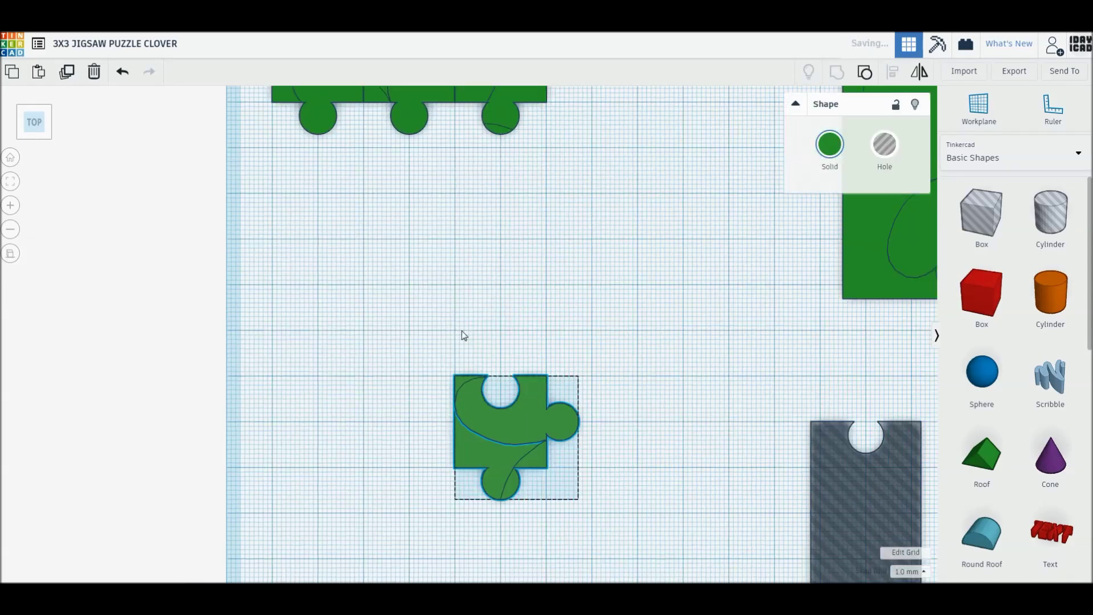
drag(494, 473, 312, 202)
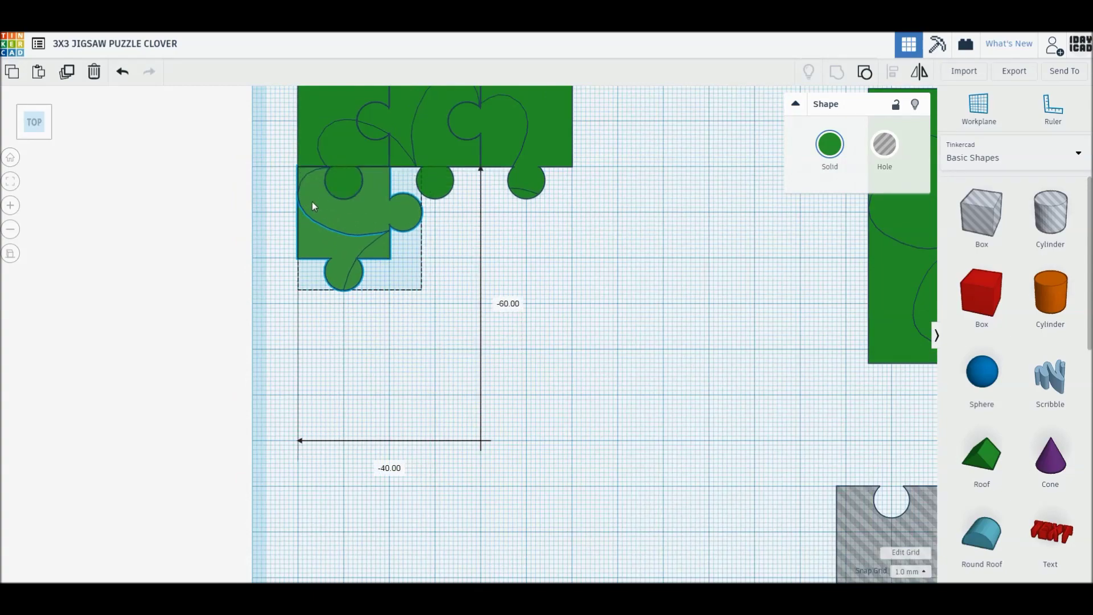
click(291, 254)
middle_drag(291, 254, 388, 354)
scroll(389, 354, up, 2)
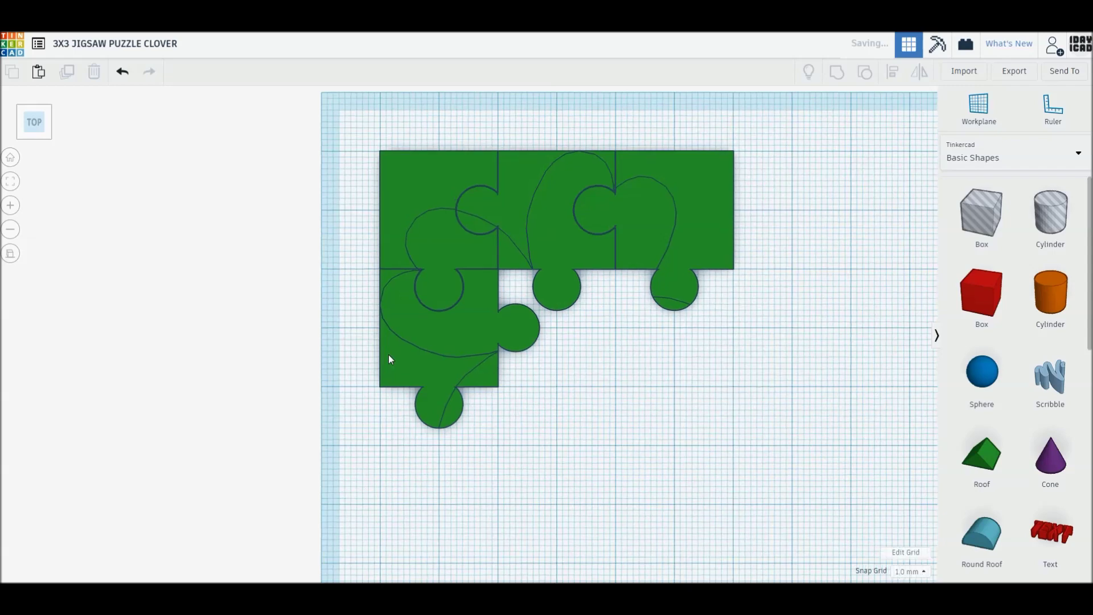
Step: Move a fresh clover square onto open workplane below the assembled pieces and centre it
scroll(389, 354, up, 4)
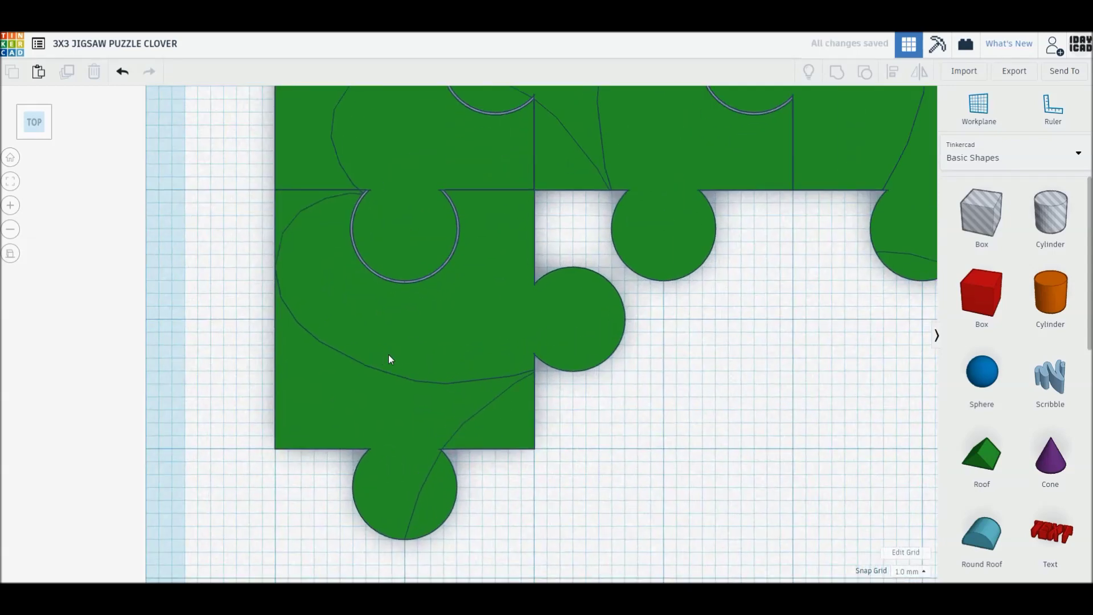
scroll(388, 355, down, 2)
scroll(388, 354, down, 3)
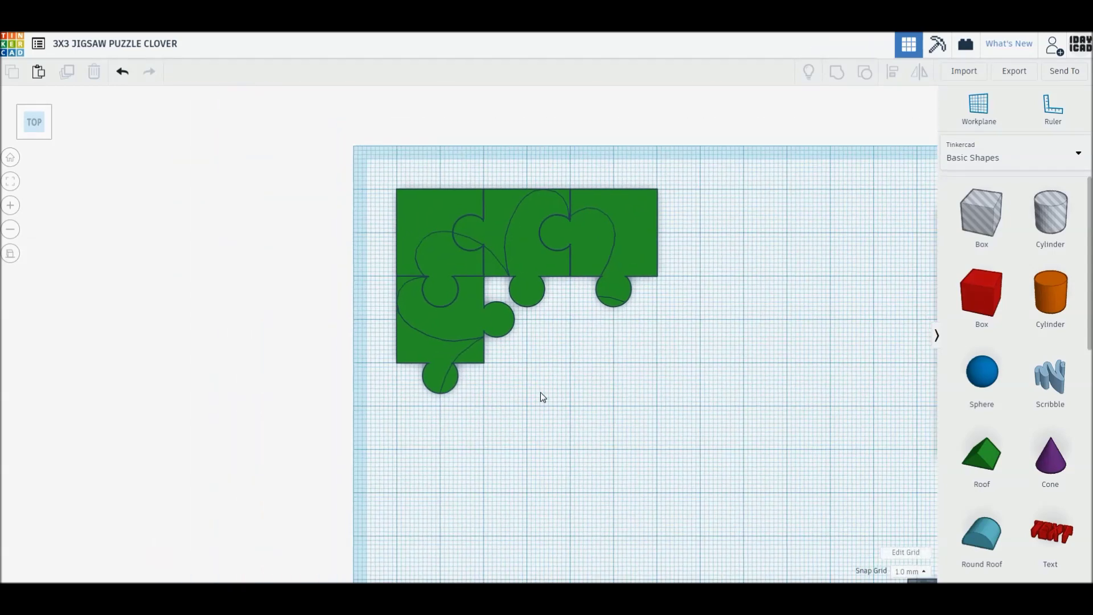
middle_drag(541, 393, 471, 342)
scroll(471, 342, down, 2)
middle_drag(608, 408, 560, 358)
mouse_move(777, 281)
mouse_down()
mouse_move(527, 488)
mouse_move(525, 525)
mouse_up()
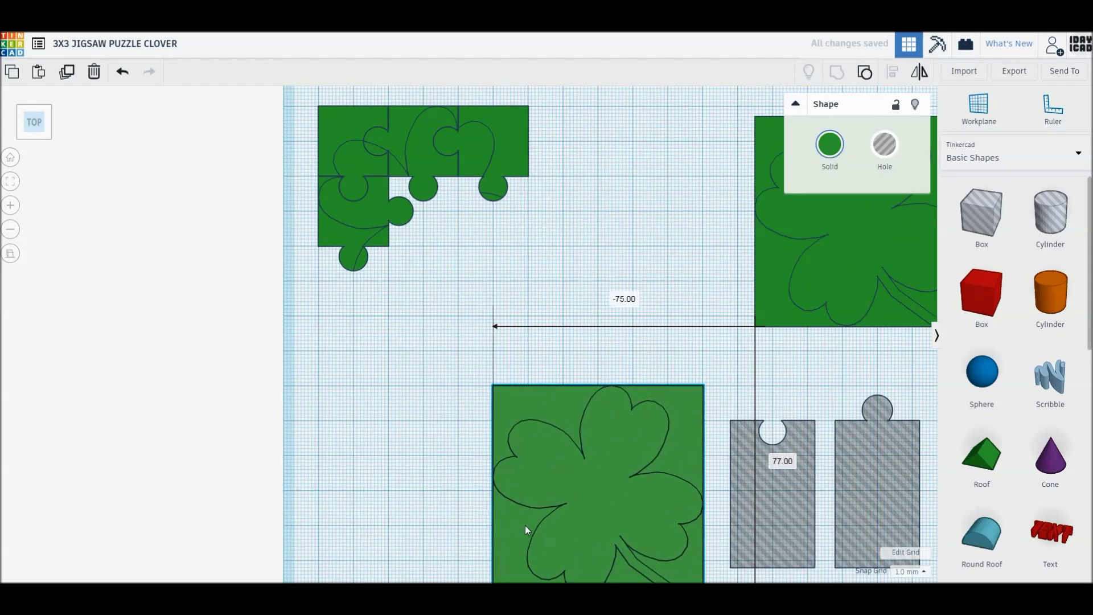
middle_drag(578, 510, 545, 408)
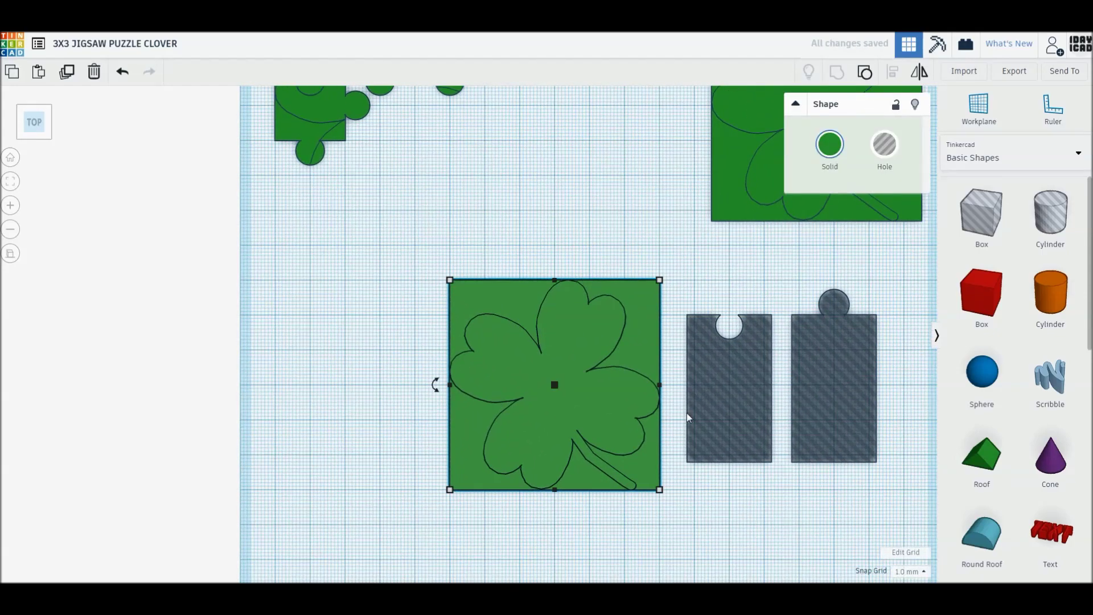
middle_drag(687, 414, 687, 425)
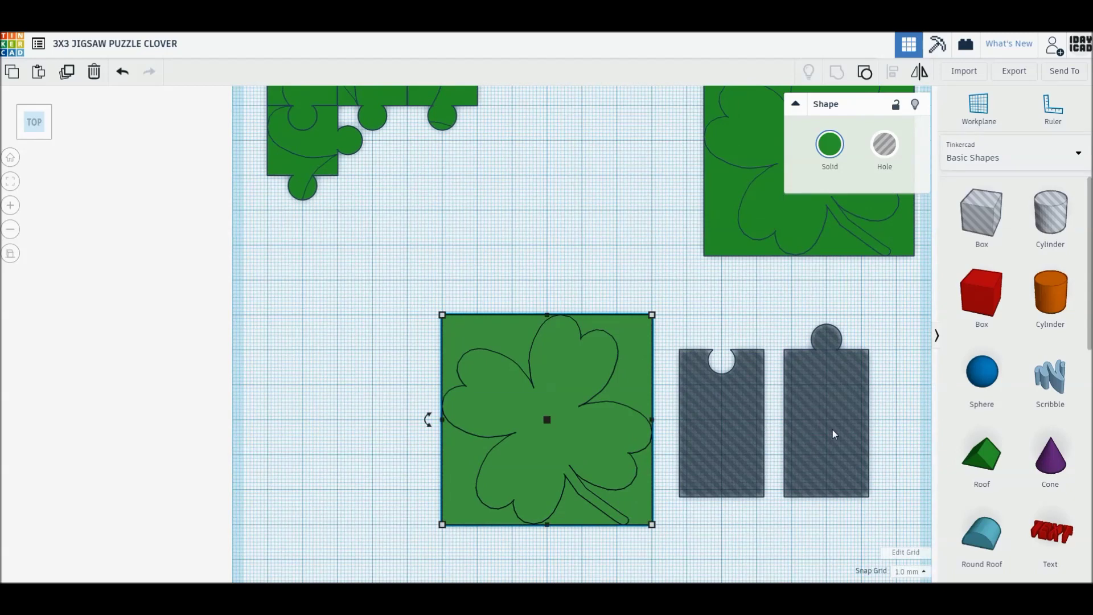
Step: Place jigsaw hole cutters along the square's left edge and, rotated vertical, its top
mouse_move(832, 434)
mouse_down()
mouse_move(504, 447)
mouse_move(545, 368)
mouse_up()
mouse_move(483, 436)
mouse_down()
mouse_move(446, 422)
mouse_move(469, 384)
mouse_move(468, 296)
mouse_up()
drag(466, 408, 371, 419)
click(493, 277)
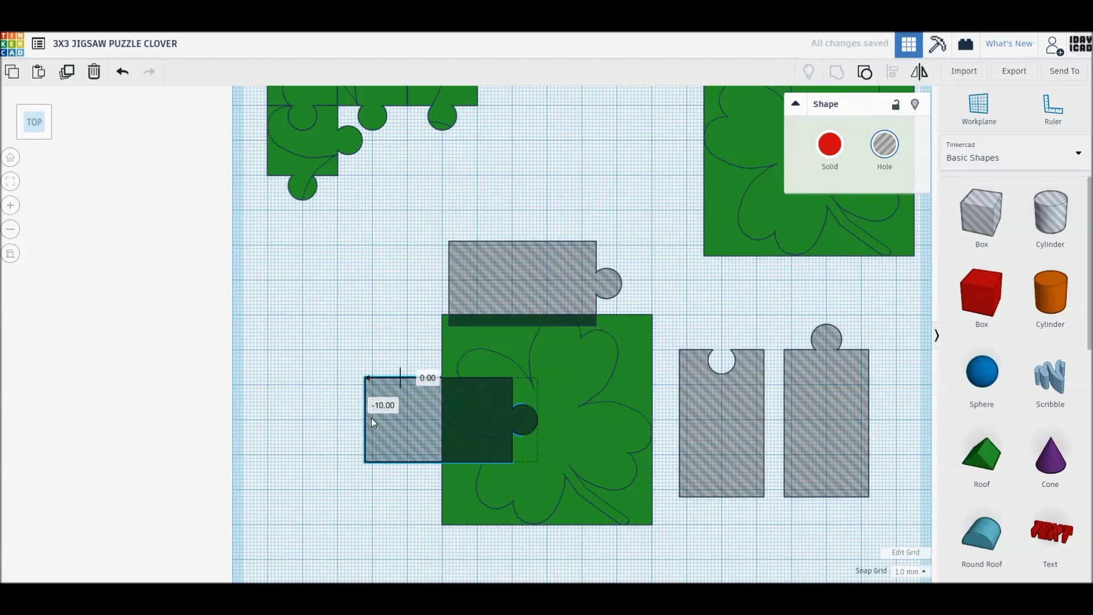
click(488, 293)
mouse_move(434, 283)
mouse_down()
mouse_move(545, 212)
mouse_move(554, 244)
mouse_up()
key(Right)
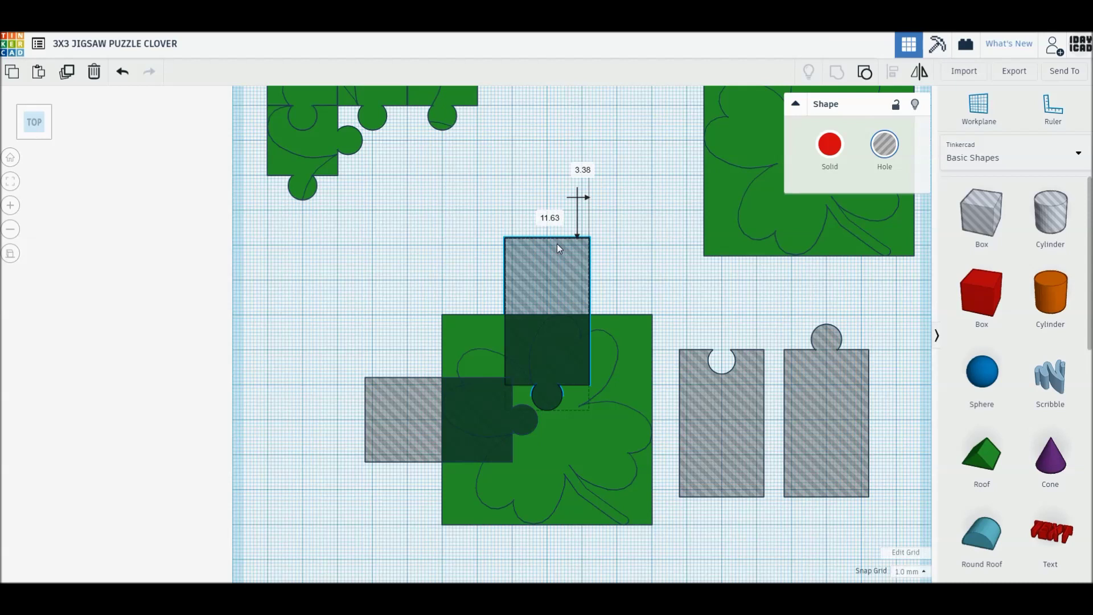
click(633, 269)
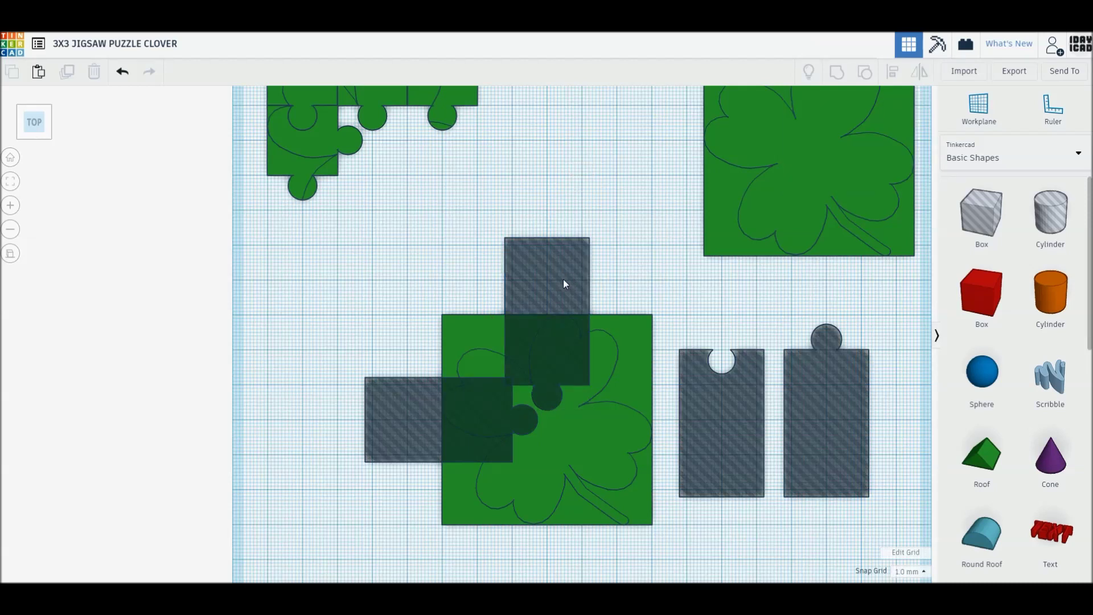
Step: Rotate another hole cutter horizontal and set it on the square's right side
drag(734, 411, 675, 427)
drag(644, 486, 692, 491)
drag(624, 422, 607, 394)
click(678, 309)
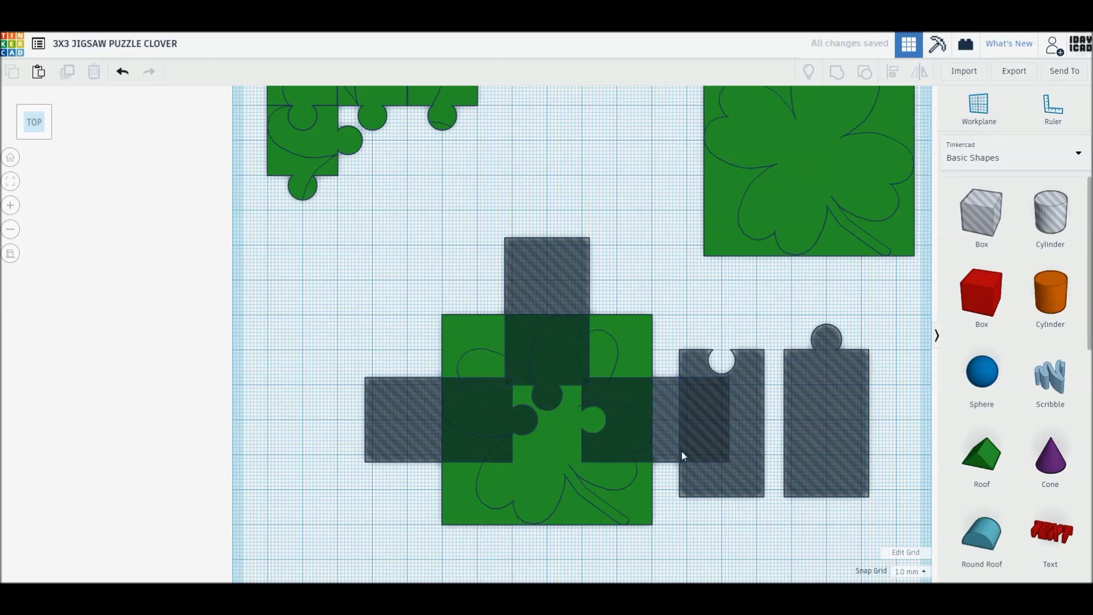
middle_drag(670, 476, 671, 487)
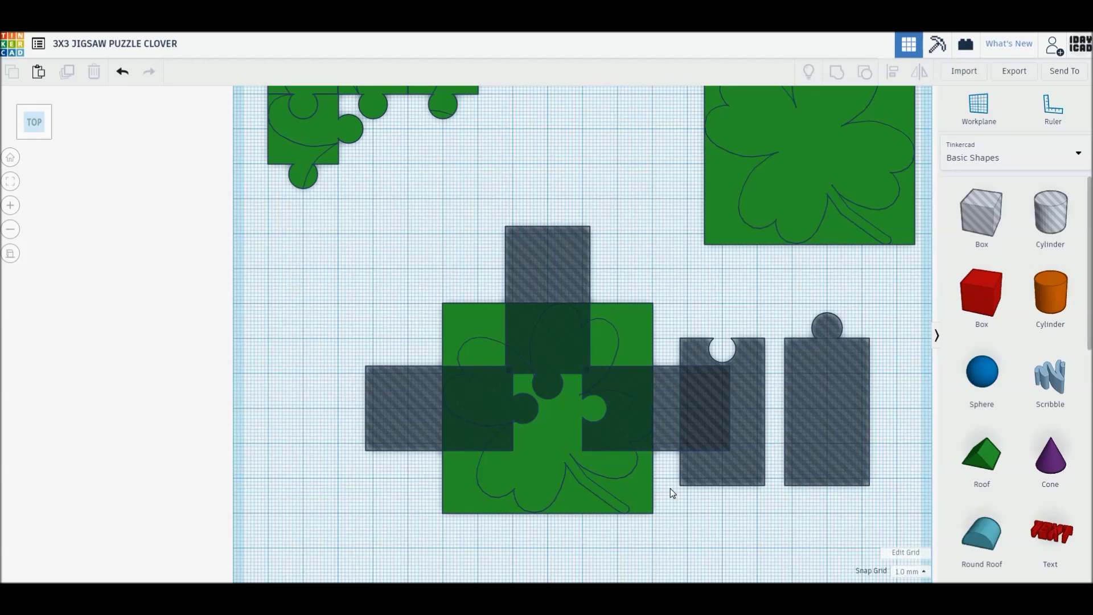
Step: Replace the wrongly shaped right cutter with a 90°-rotated copy of the knobbed cutter
click(666, 439)
key(Delete)
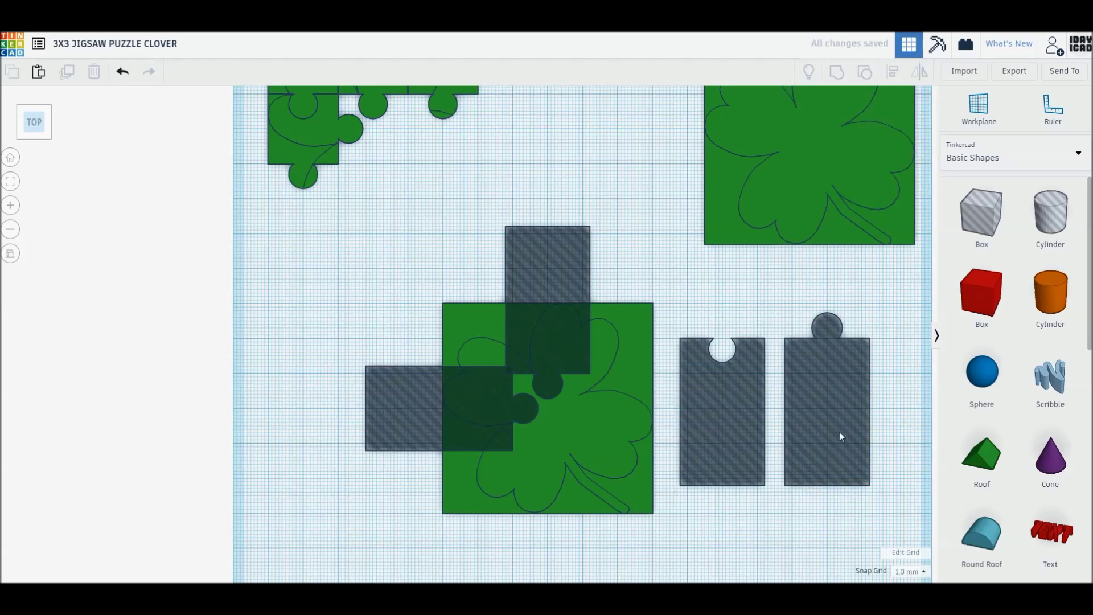
alt+drag(839, 432, 676, 460)
drag(597, 433, 670, 488)
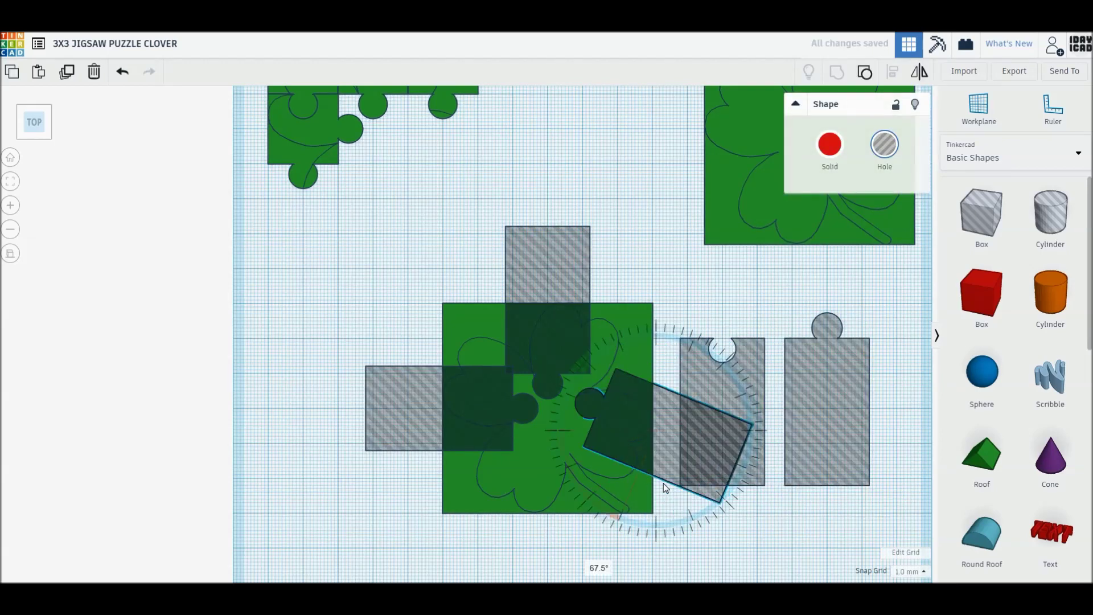
drag(715, 412, 795, 417)
drag(732, 429, 719, 408)
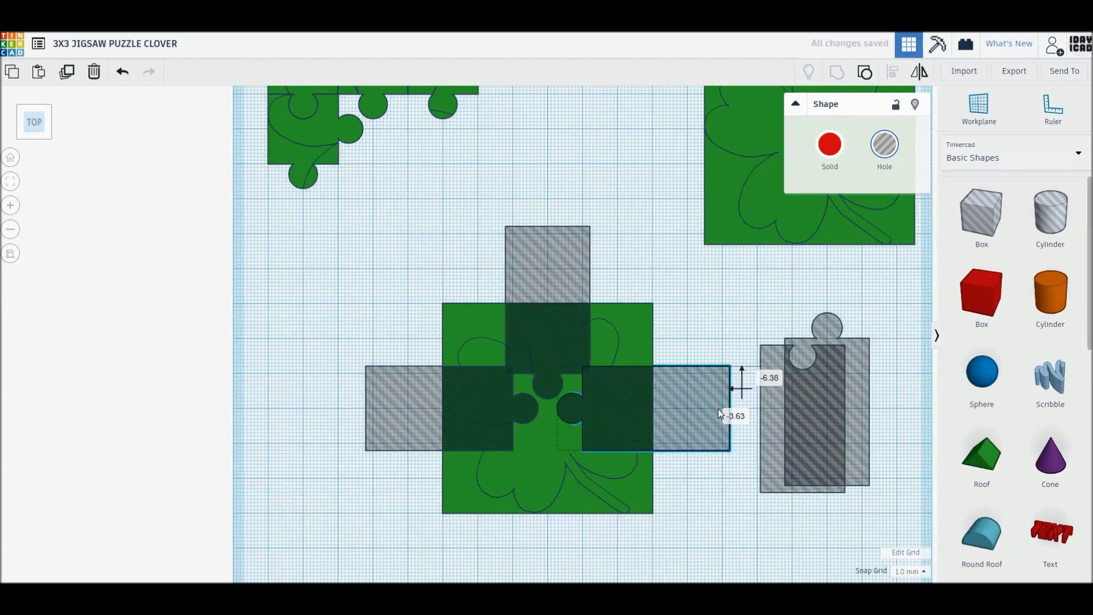
click(675, 307)
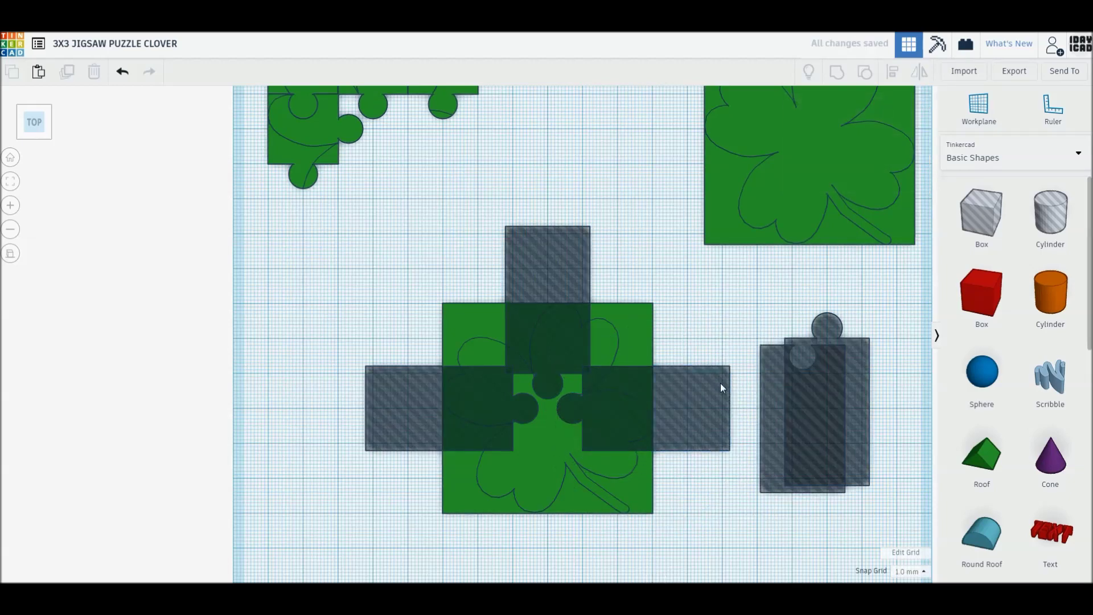
Step: Rotate a cutter to point upward and set it along the square's bottom edge
drag(649, 406, 640, 451)
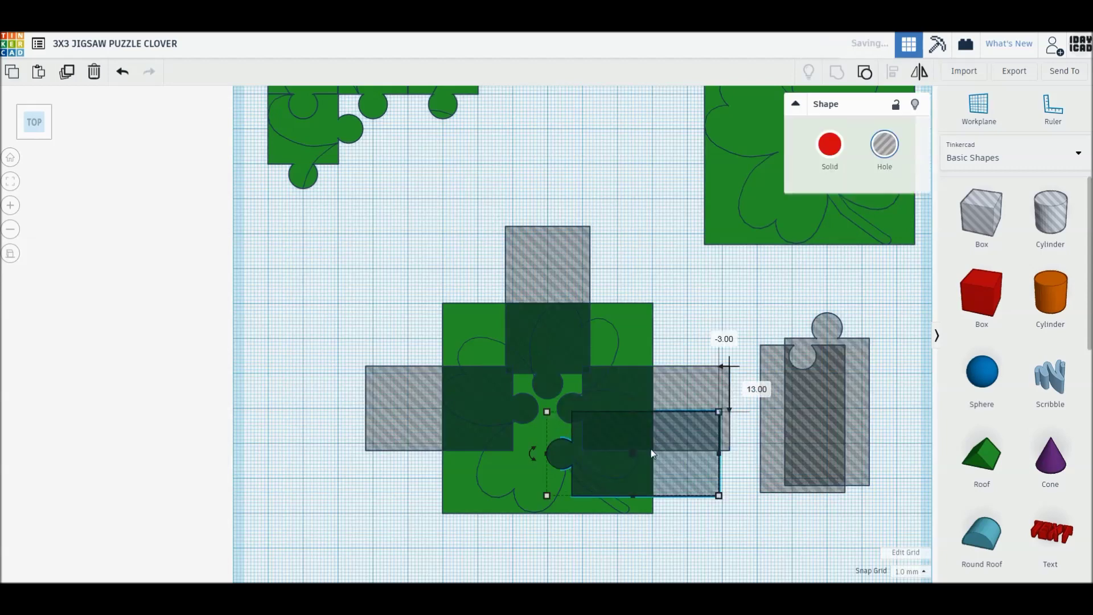
mouse_move(527, 459)
mouse_down()
mouse_move(584, 389)
mouse_move(636, 381)
mouse_up()
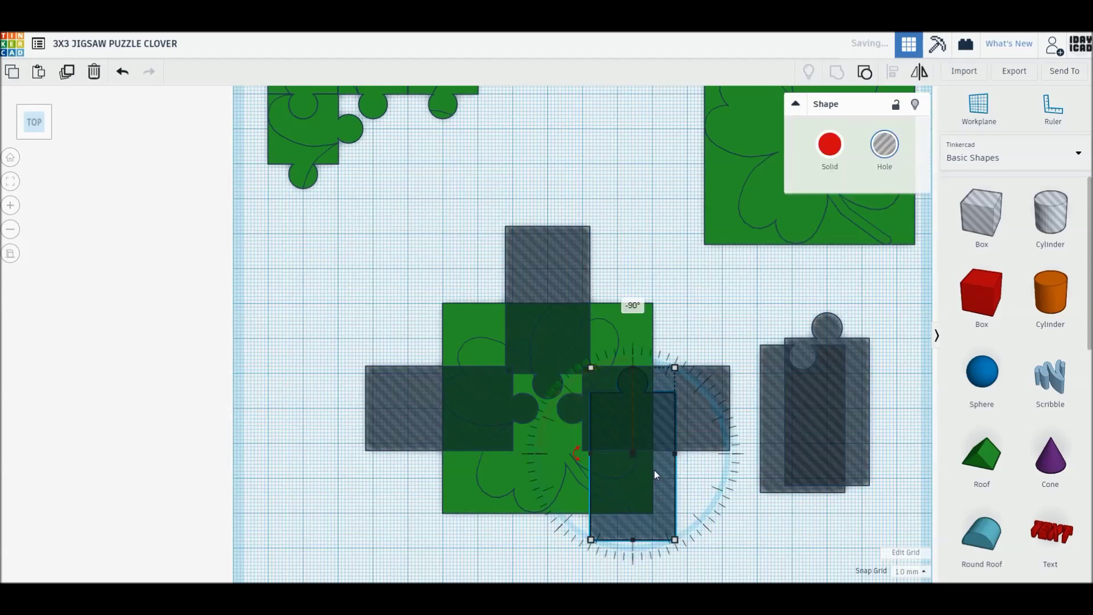
drag(595, 544, 551, 519)
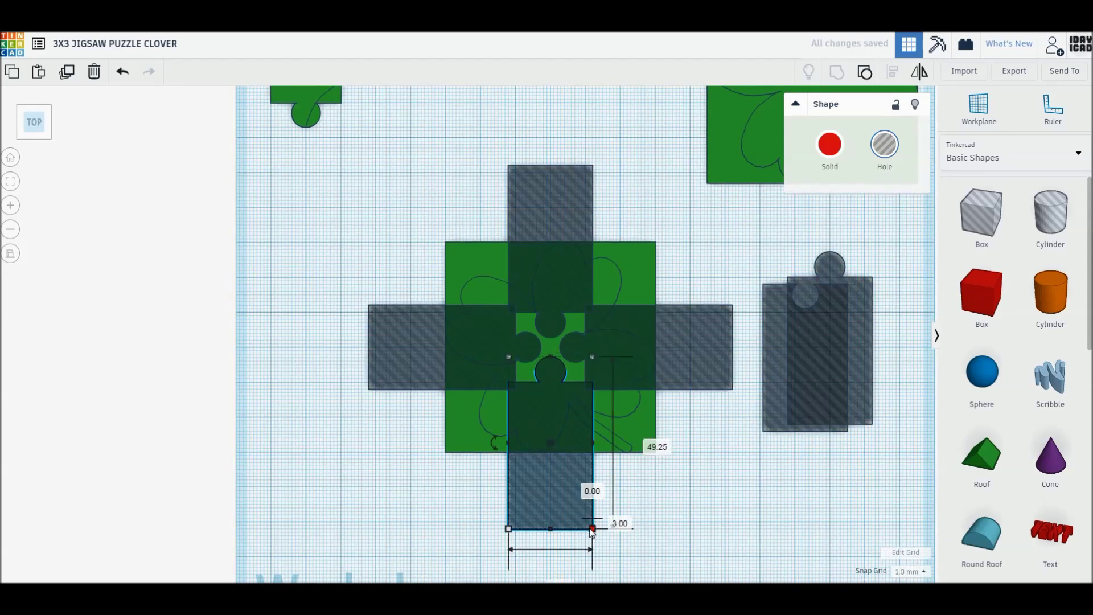
click(691, 521)
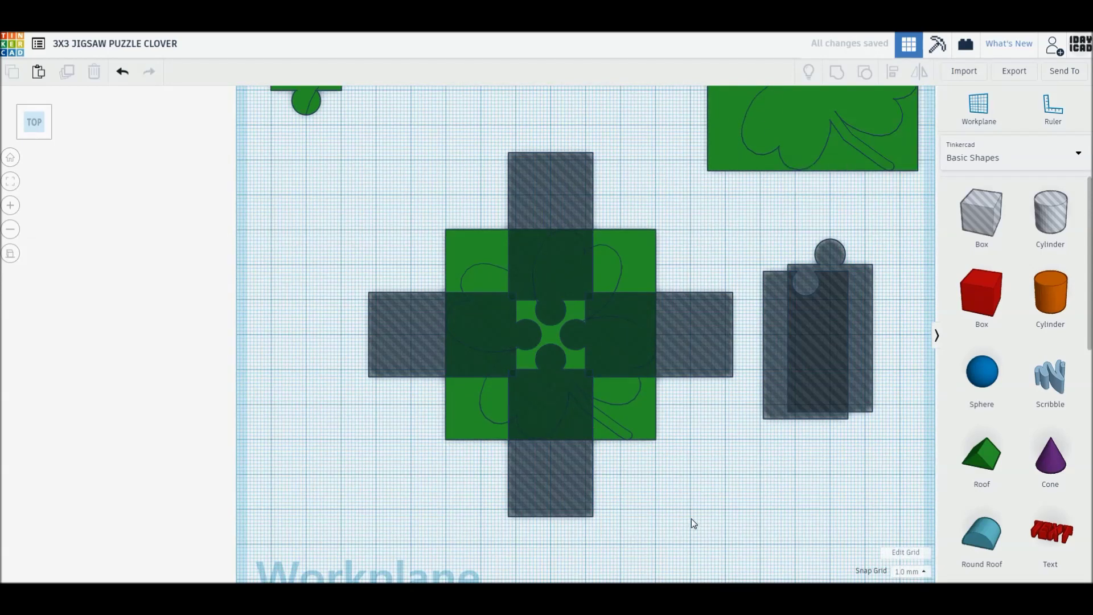
Step: Cover the two upper corners with hole boxes, then duplicate them over the lower corners
drag(982, 211, 626, 310)
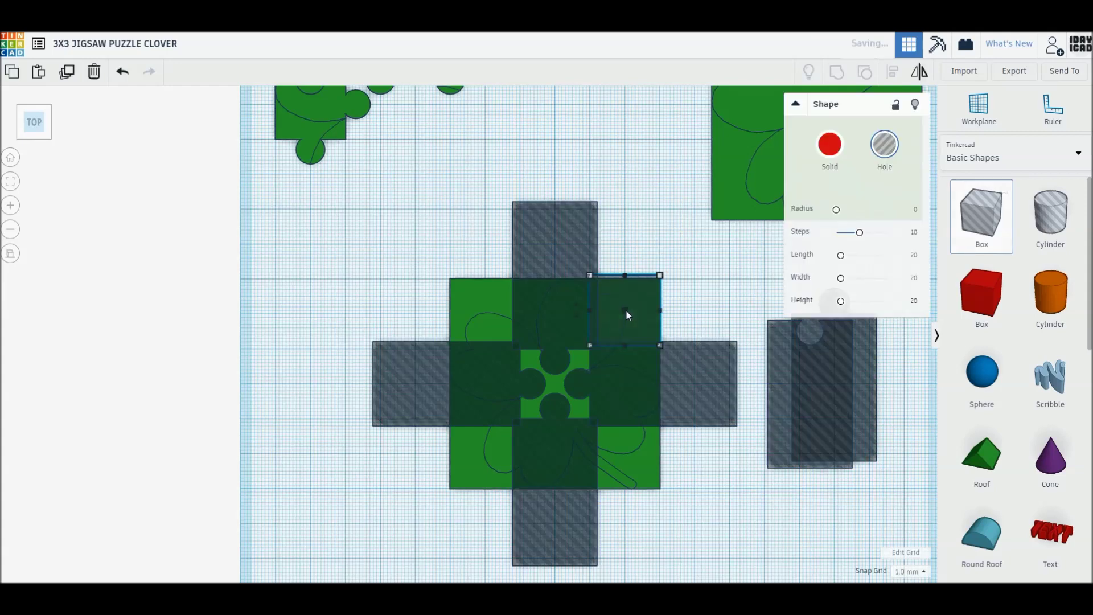
click(682, 298)
drag(658, 300, 520, 299)
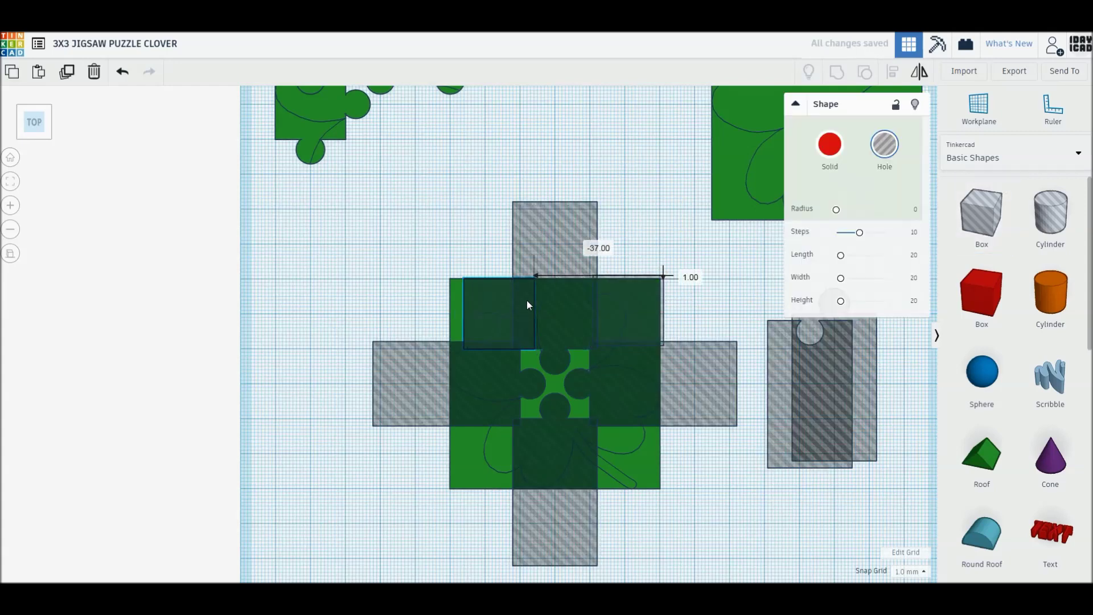
shift+click(622, 300)
key(ctrl+d)
drag(640, 300, 634, 440)
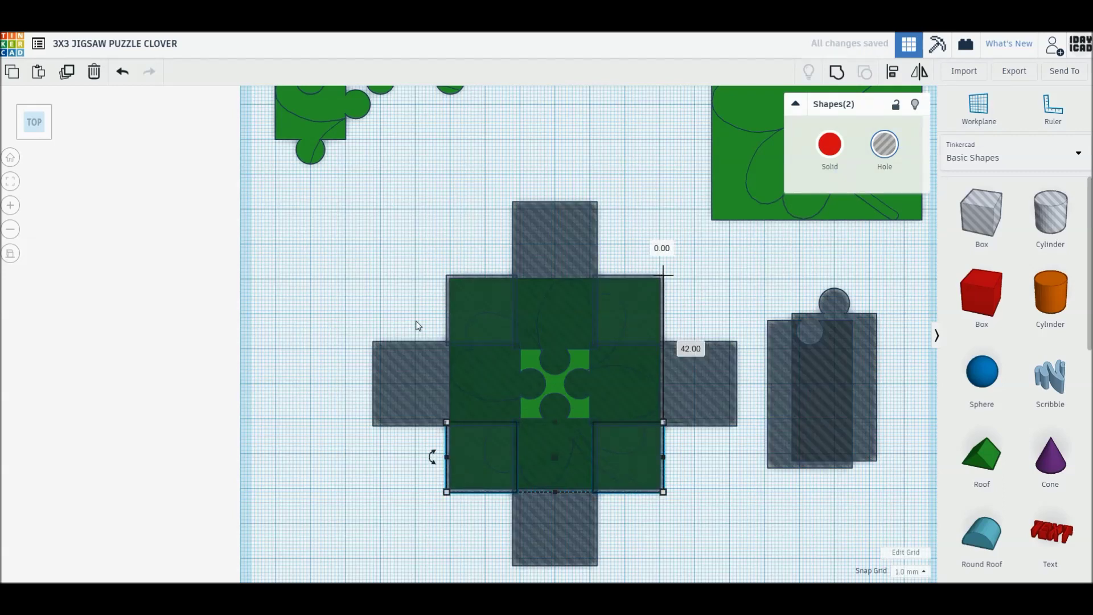
Step: Test-group all shapes into the centre piece, then undo back to separate cutters
key(ctrl+a)
key(ctrl+g)
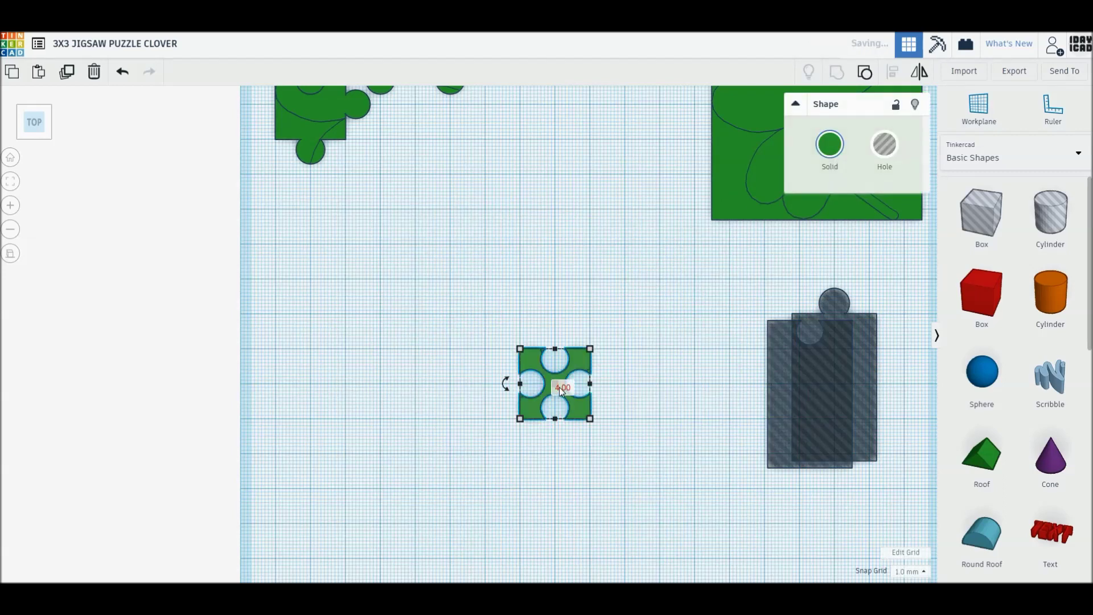
click(614, 320)
middle_drag(615, 320, 623, 410)
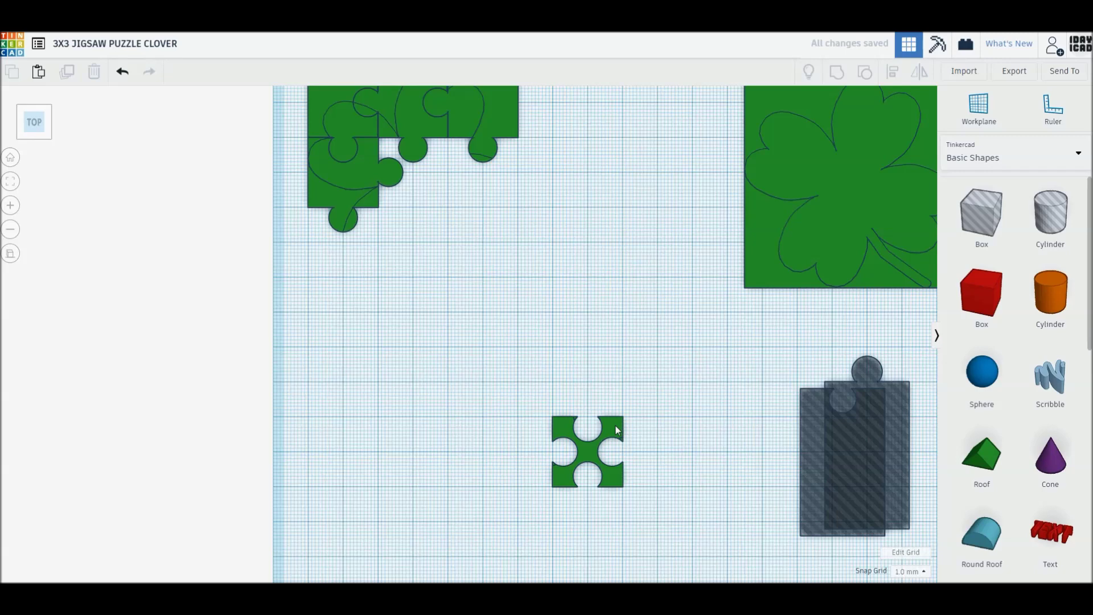
drag(615, 427, 558, 348)
key(ctrl+z)
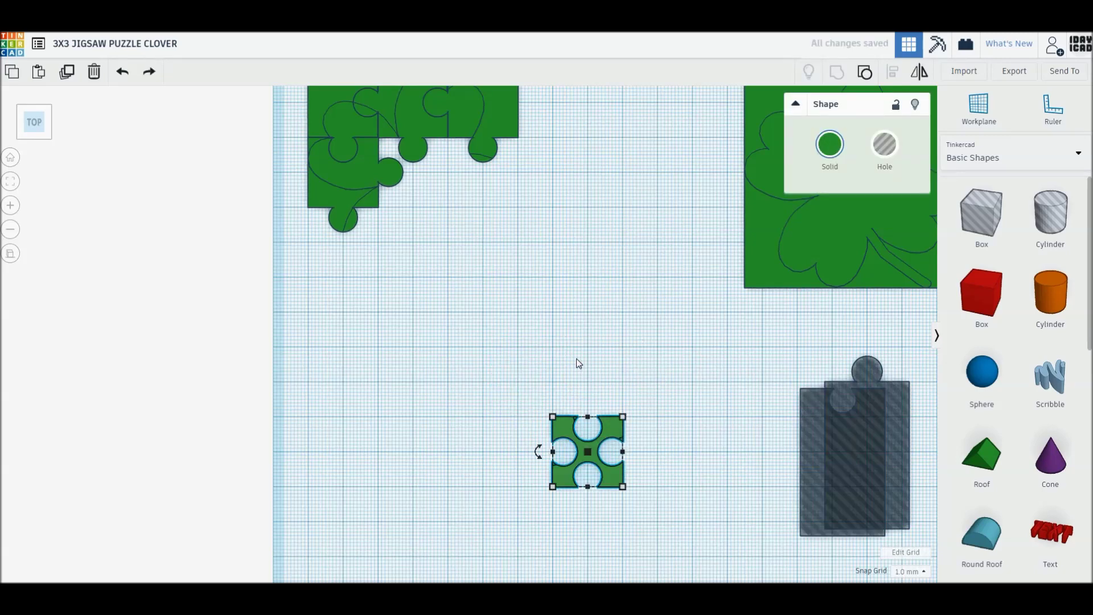
key(ctrl+z)
key(ctrl+y)
middle_drag(614, 399, 599, 308)
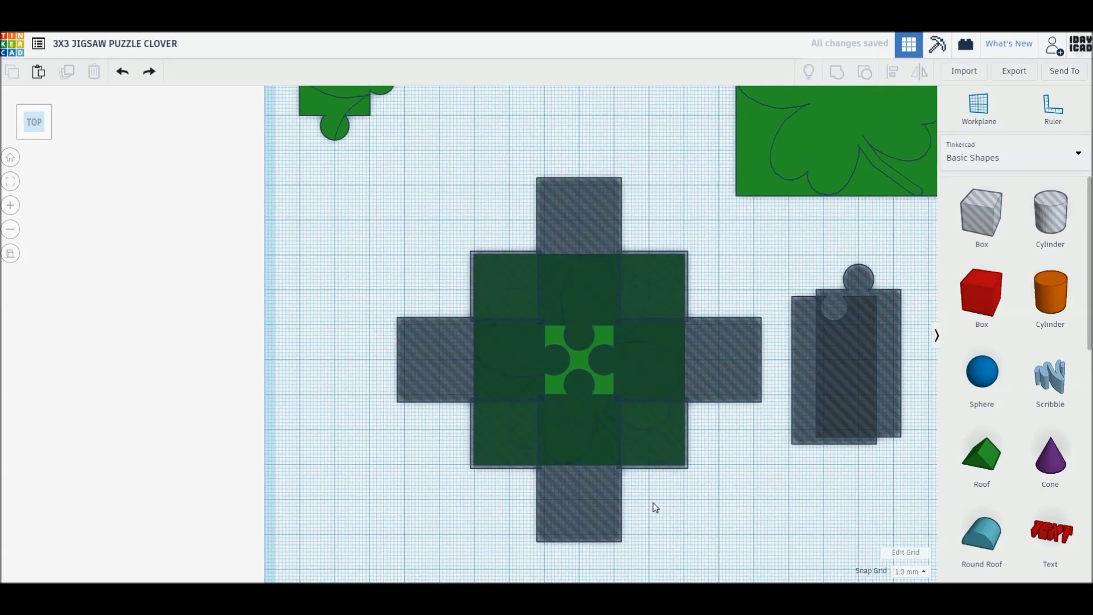
click(574, 502)
Step: Swap in a notched bottom cutter, group the nine shapes, and slot the centre piece into the puzzle
click(647, 523)
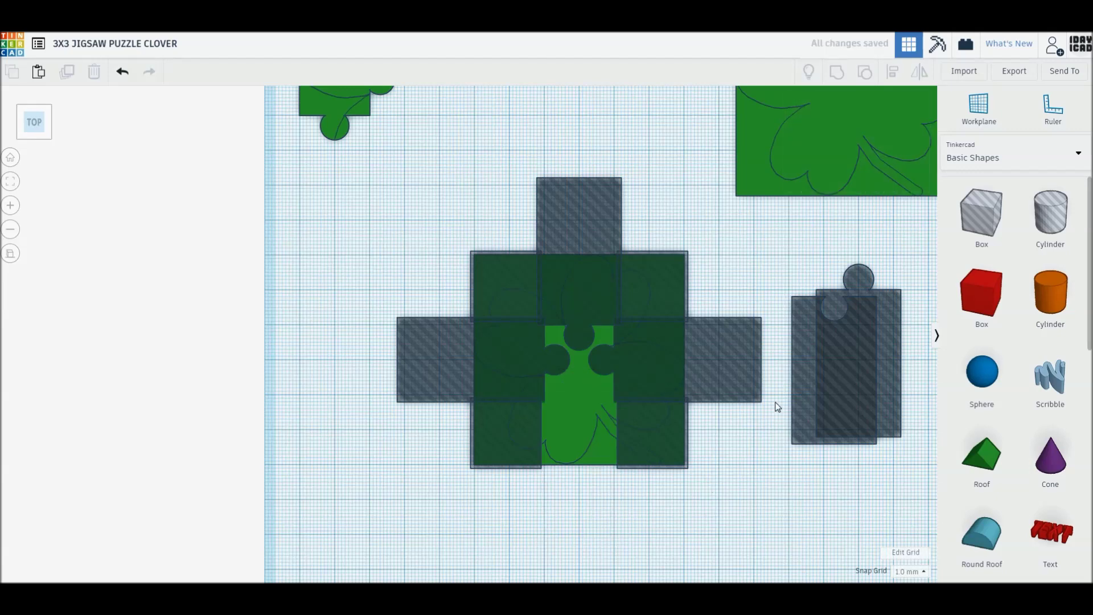
mouse_move(541, 447)
mouse_down()
mouse_move(552, 453)
mouse_move(541, 449)
mouse_up()
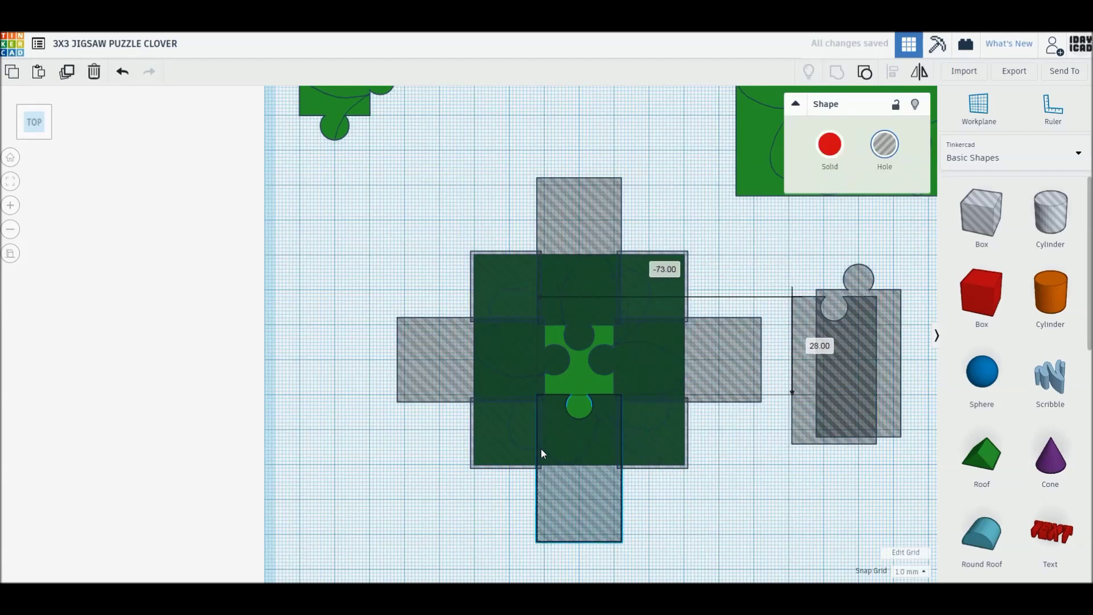
mouse_move(381, 226)
mouse_down()
mouse_move(641, 452)
mouse_move(664, 458)
mouse_up()
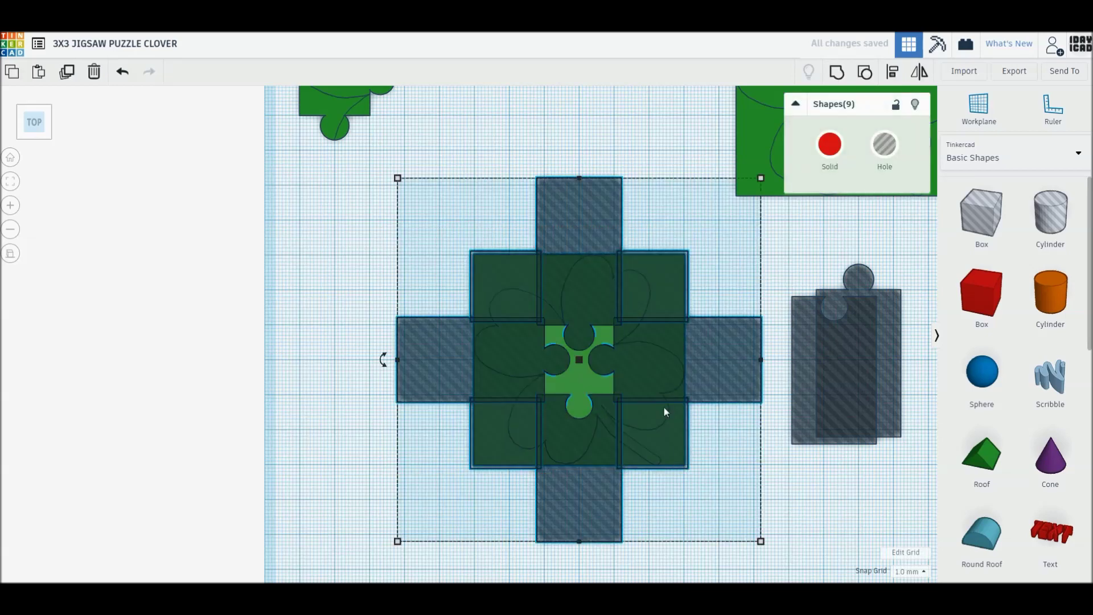
key(ctrl+g)
mouse_move(670, 511)
mouse_down()
mouse_move(477, 226)
mouse_move(493, 238)
mouse_up()
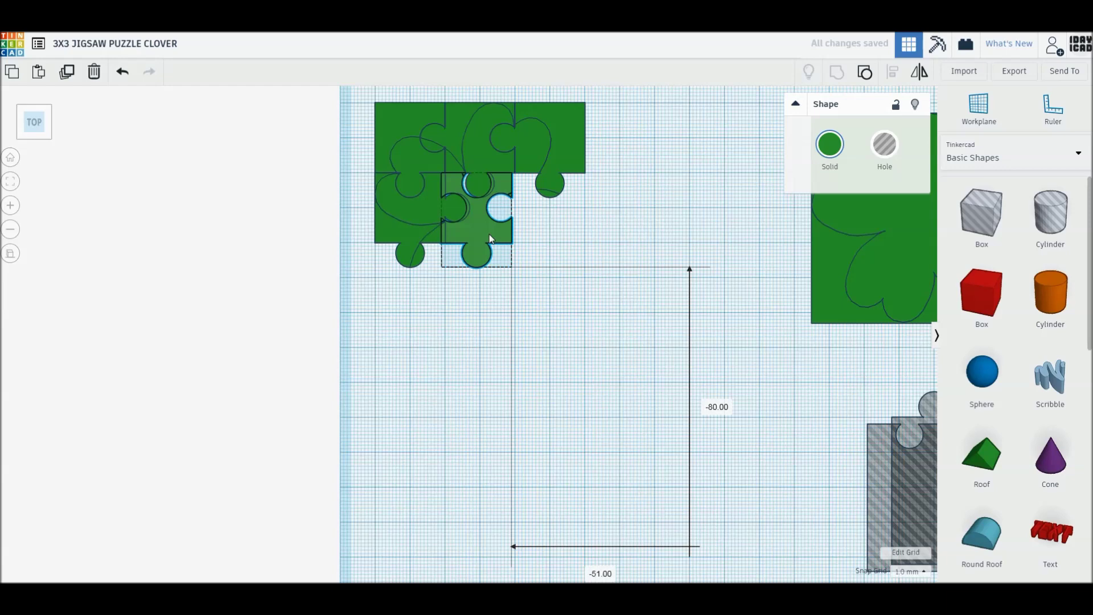
click(579, 325)
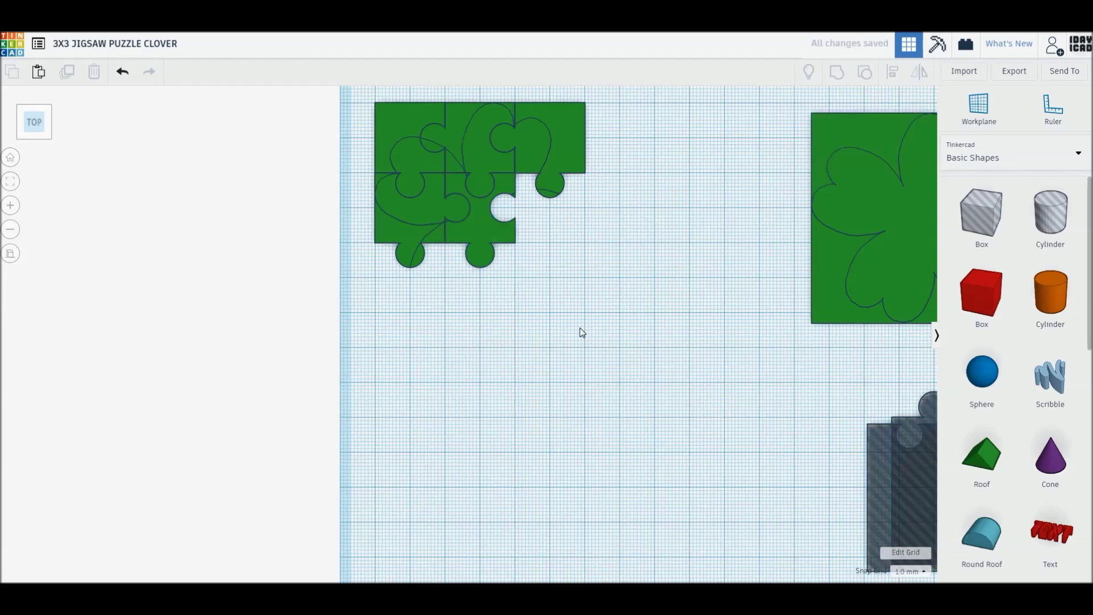
Step: Copy the clover square onto empty grid and place hole cutters on its left and top edges
middle_drag(827, 335, 794, 277)
alt+drag(842, 197, 597, 421)
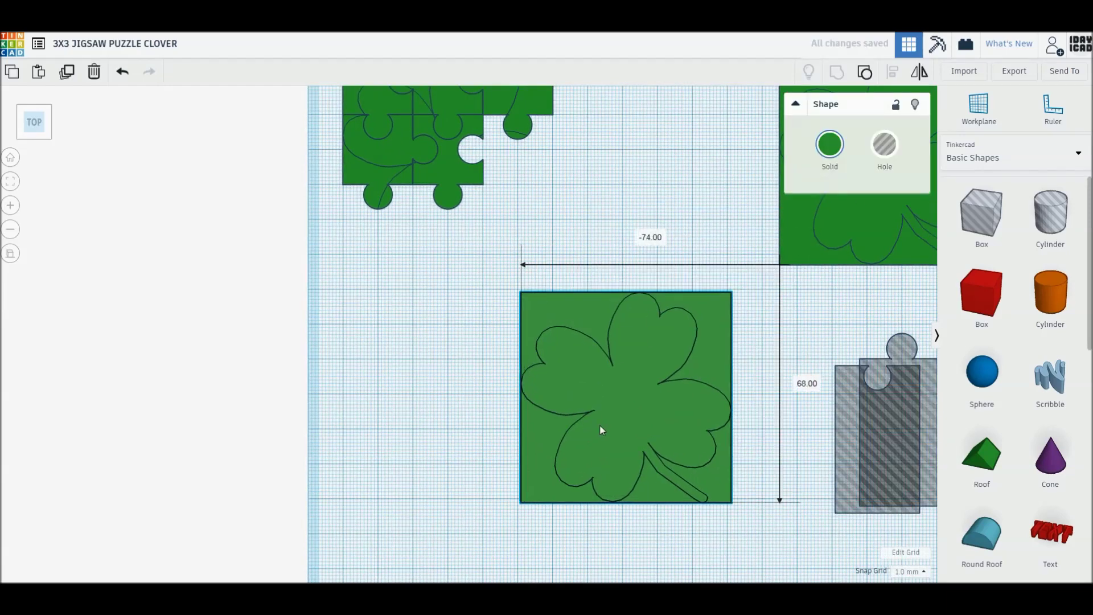
click(748, 470)
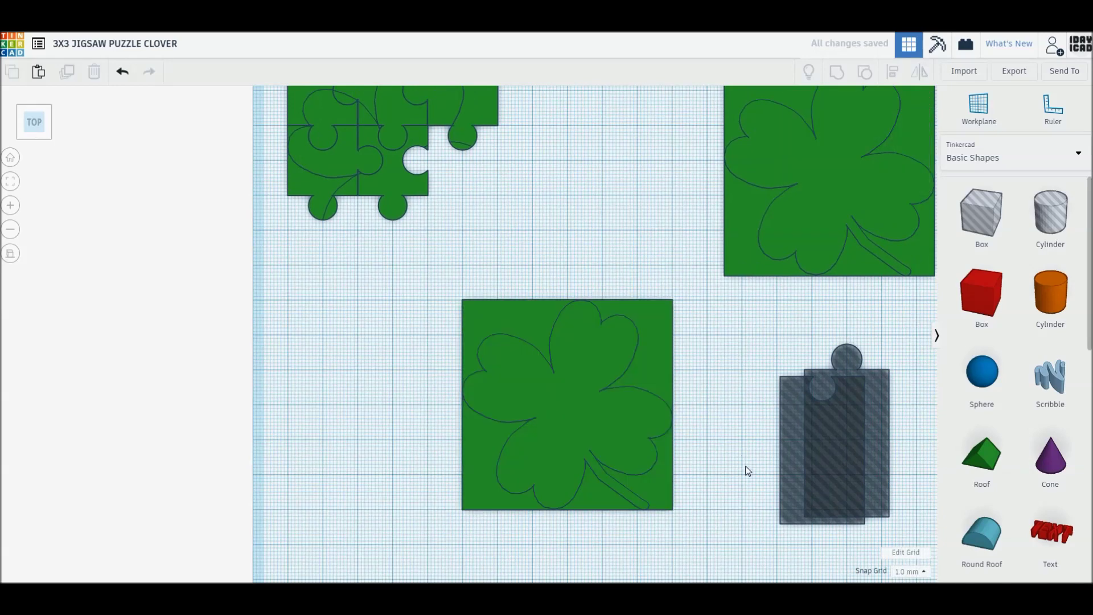
mouse_move(790, 473)
mouse_down()
mouse_move(582, 461)
mouse_move(611, 366)
mouse_up()
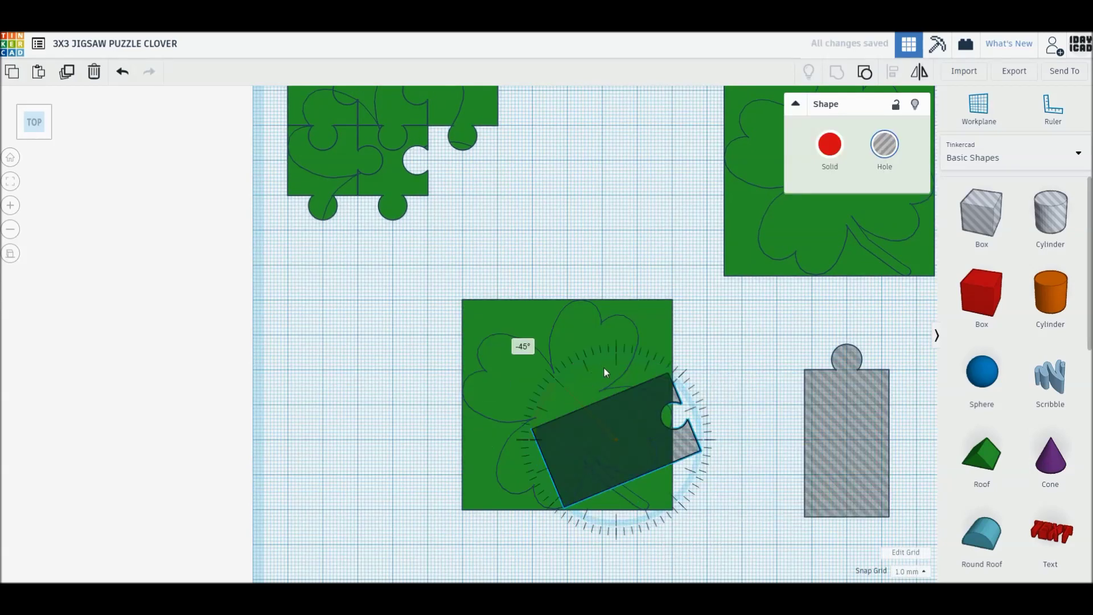
drag(546, 446, 476, 407)
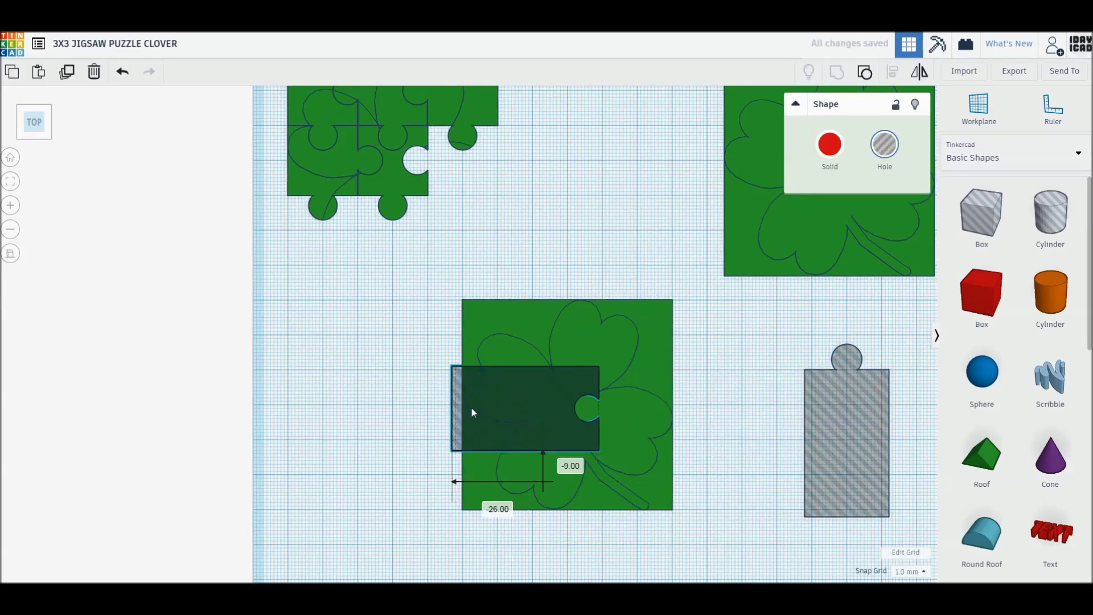
mouse_move(805, 436)
alt+mouse_down()
mouse_move(654, 422)
mouse_move(740, 444)
alt+mouse_up()
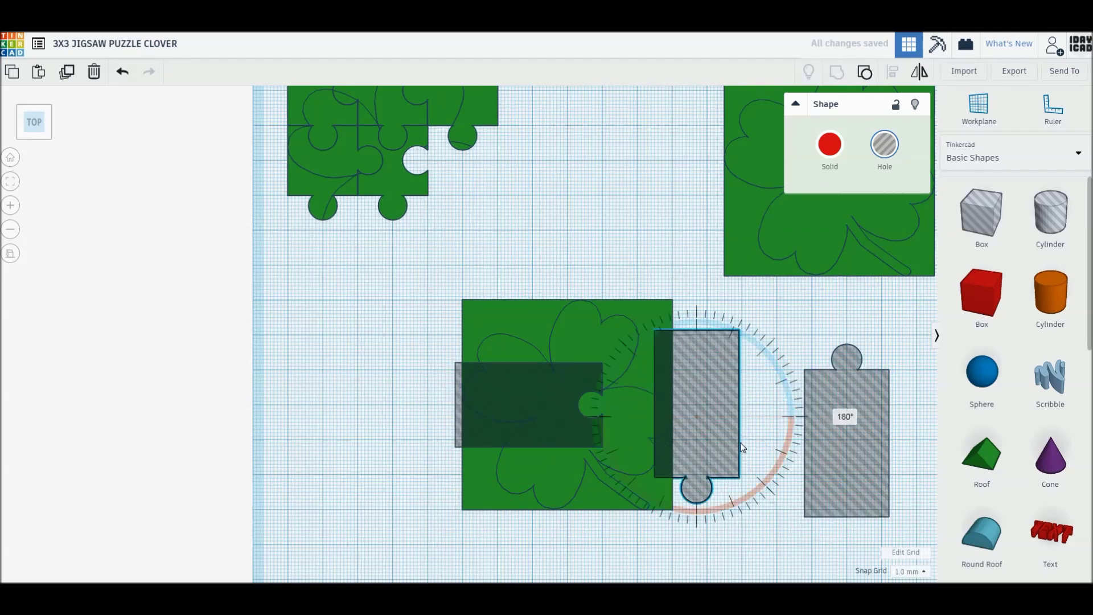
drag(699, 344, 639, 238)
Step: Set a copied knobbed hole piece aligned along the clover's bottom edge
alt+drag(513, 413, 747, 470)
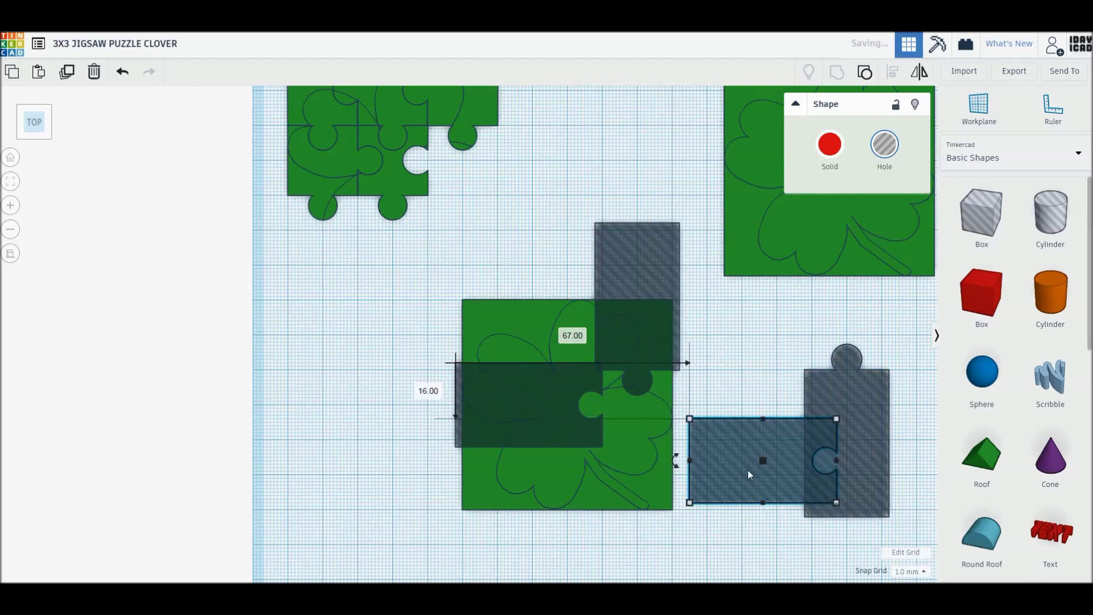
drag(676, 468, 761, 513)
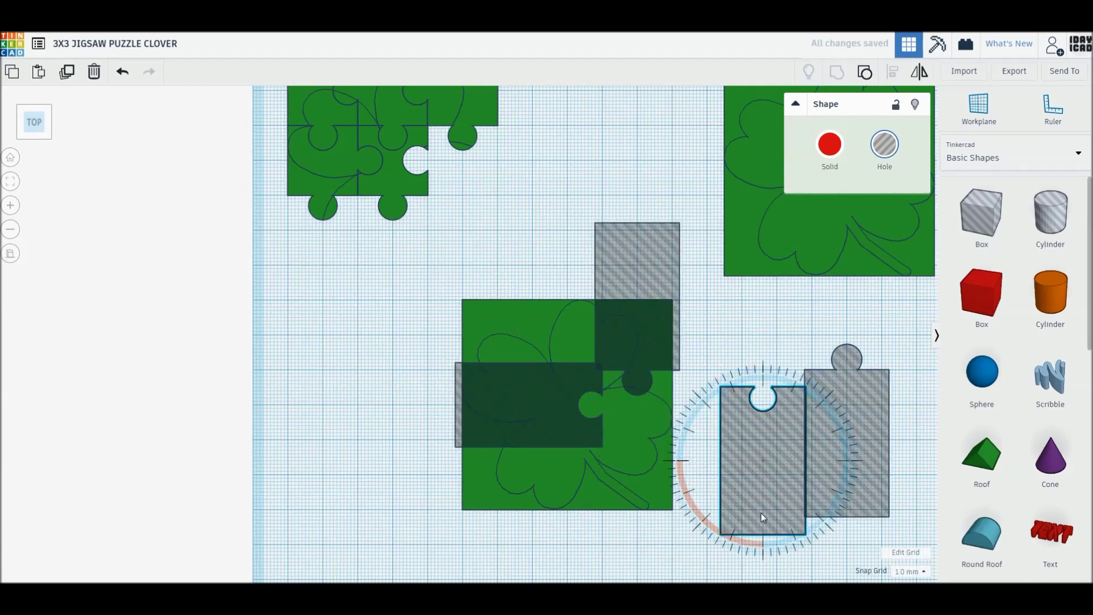
key(Escape)
drag(773, 475, 759, 449)
alt+drag(852, 393, 653, 465)
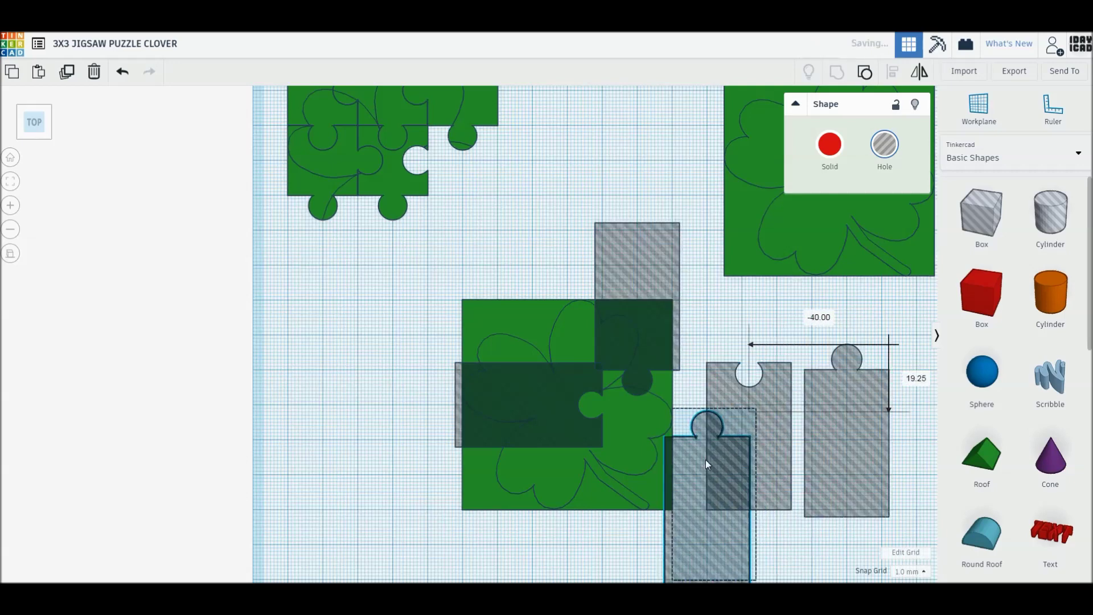
middle_drag(660, 562, 668, 507)
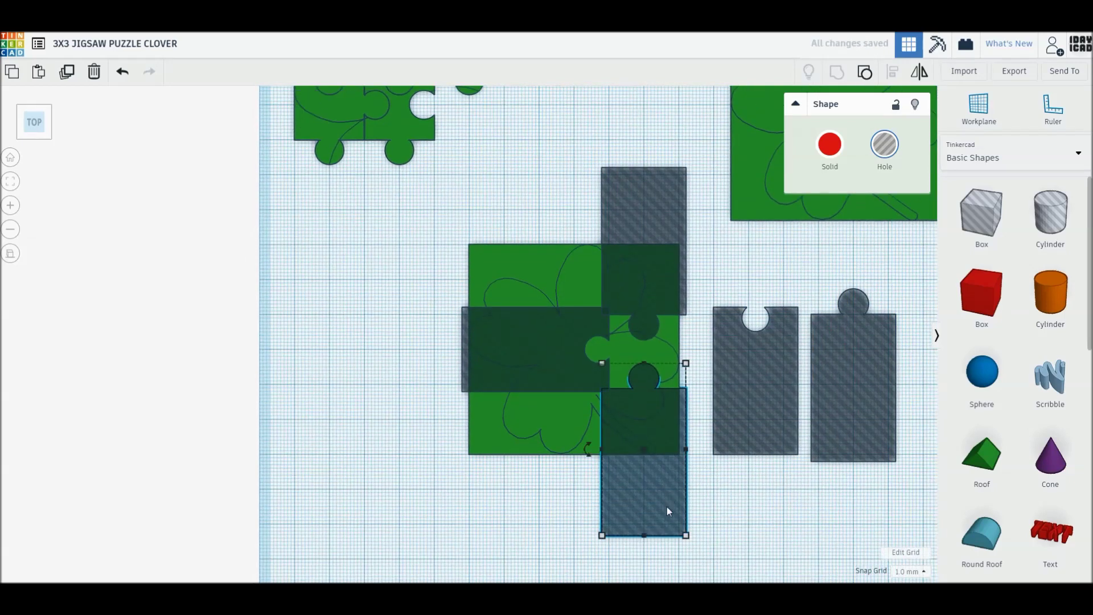
drag(649, 524, 649, 518)
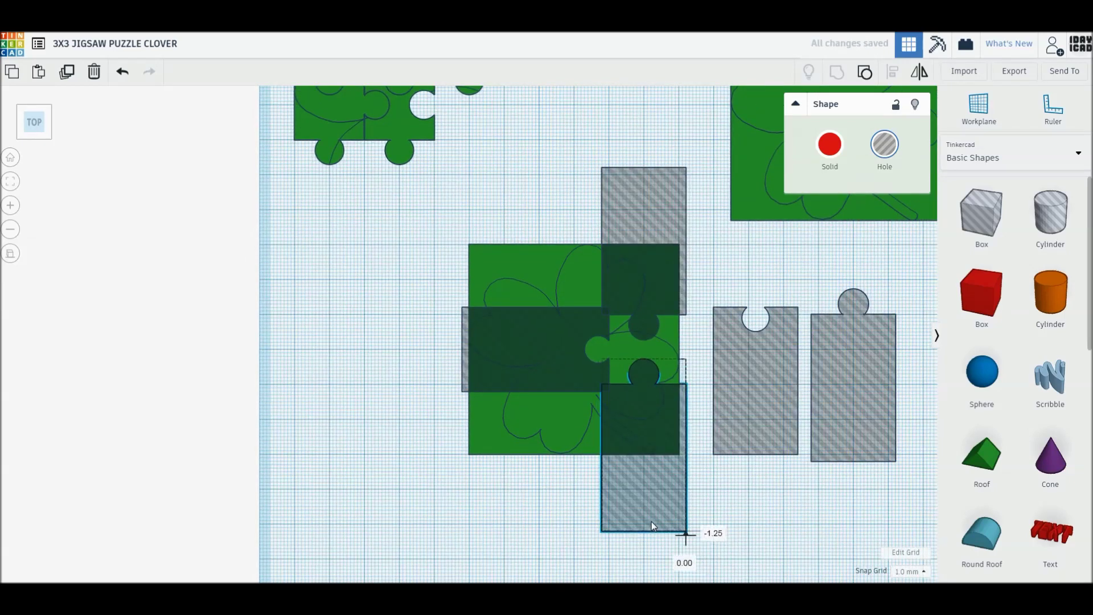
click(752, 521)
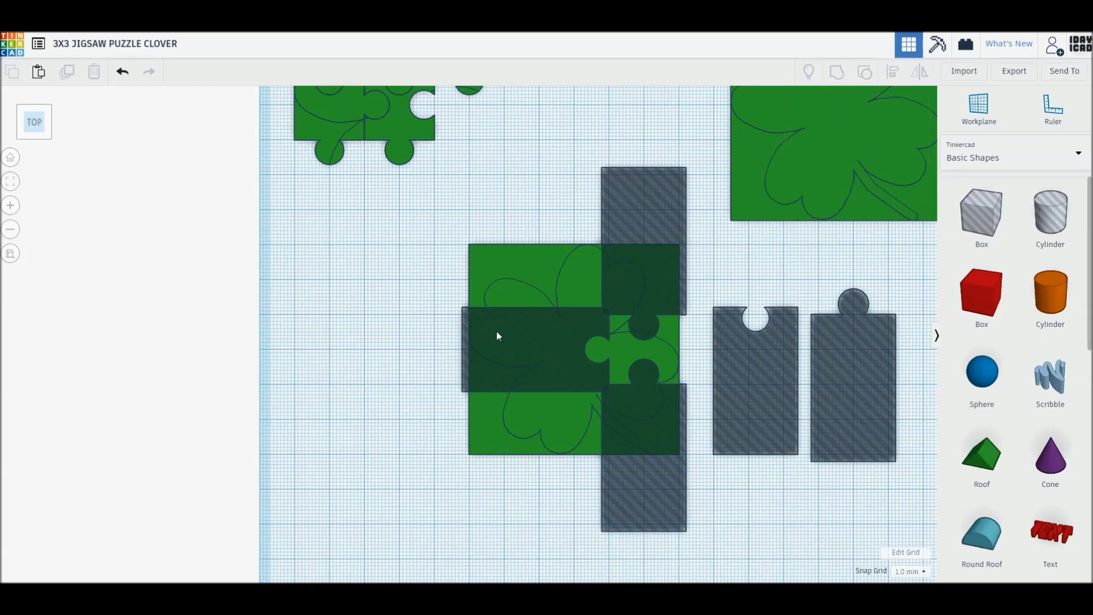
click(982, 213)
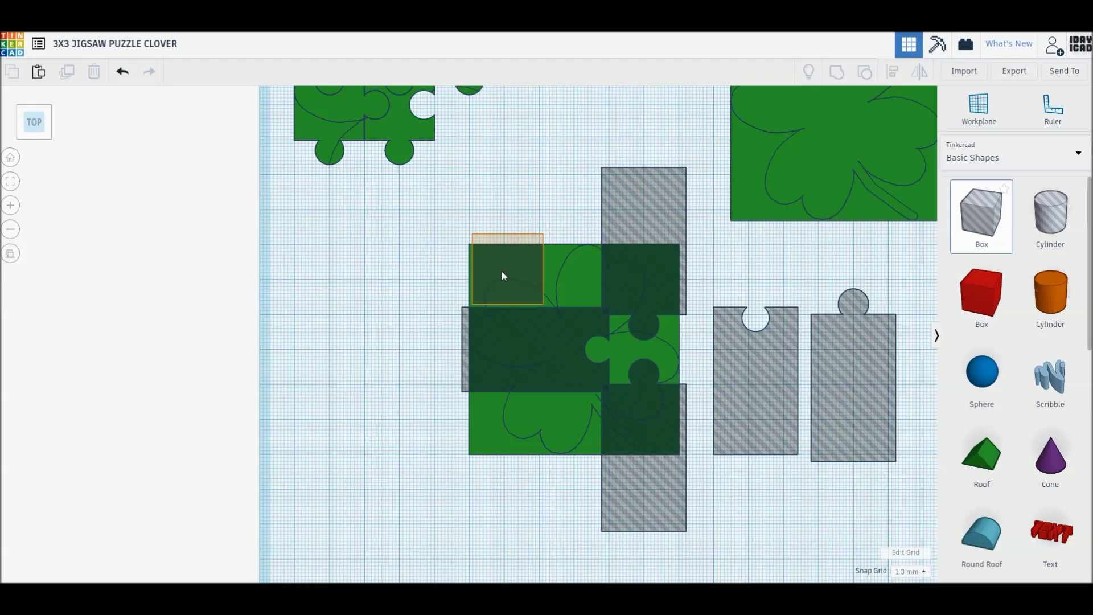
Step: Cover the clover's top-left and lower-left areas with stretched hole boxes
click(501, 276)
drag(536, 275, 606, 274)
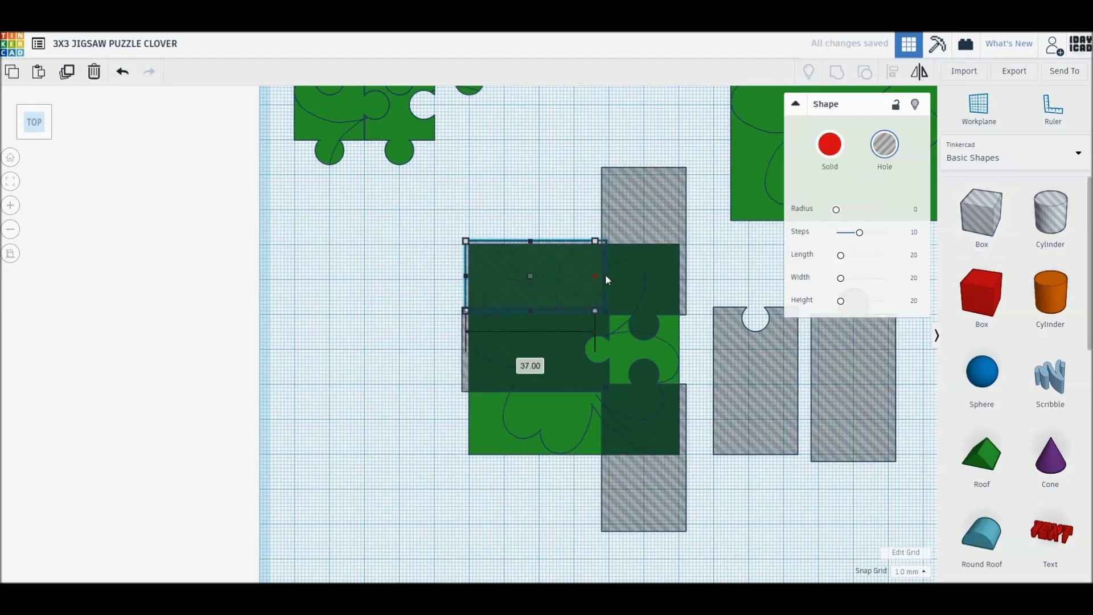
click(510, 210)
drag(526, 271, 525, 416)
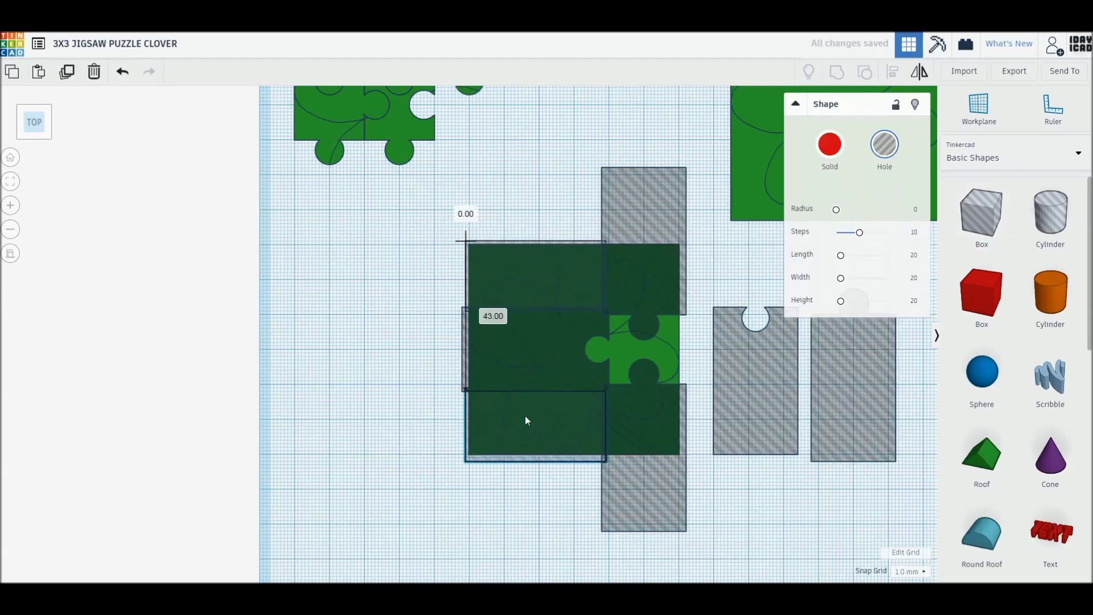
Step: Group the clover with its holes, fit the piece into the middle-right slot, and copy a fresh clover square
drag(414, 295, 669, 406)
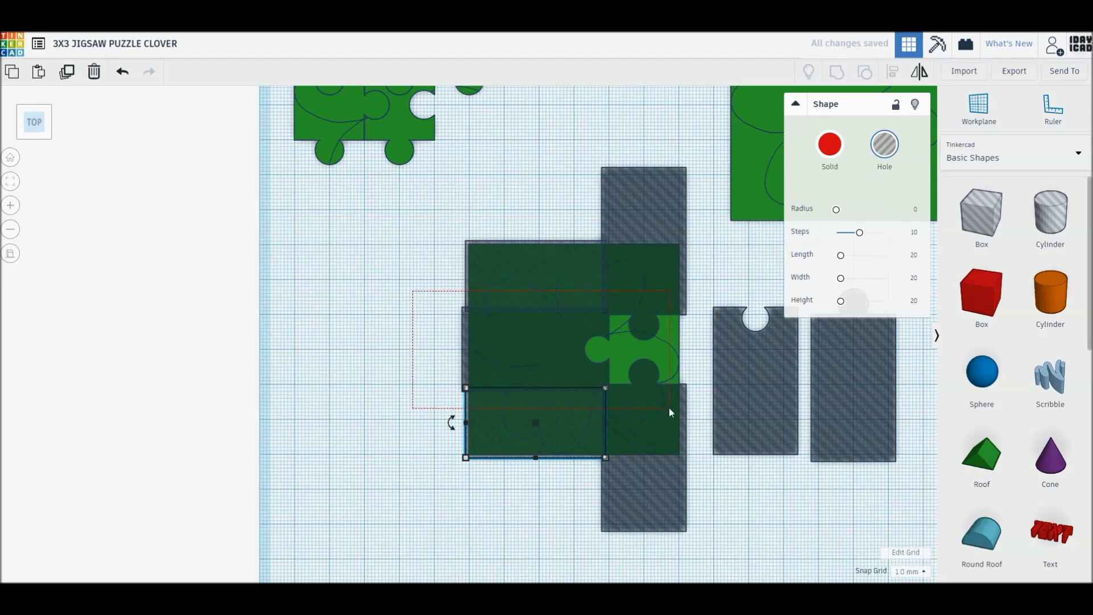
key(ctrl+g)
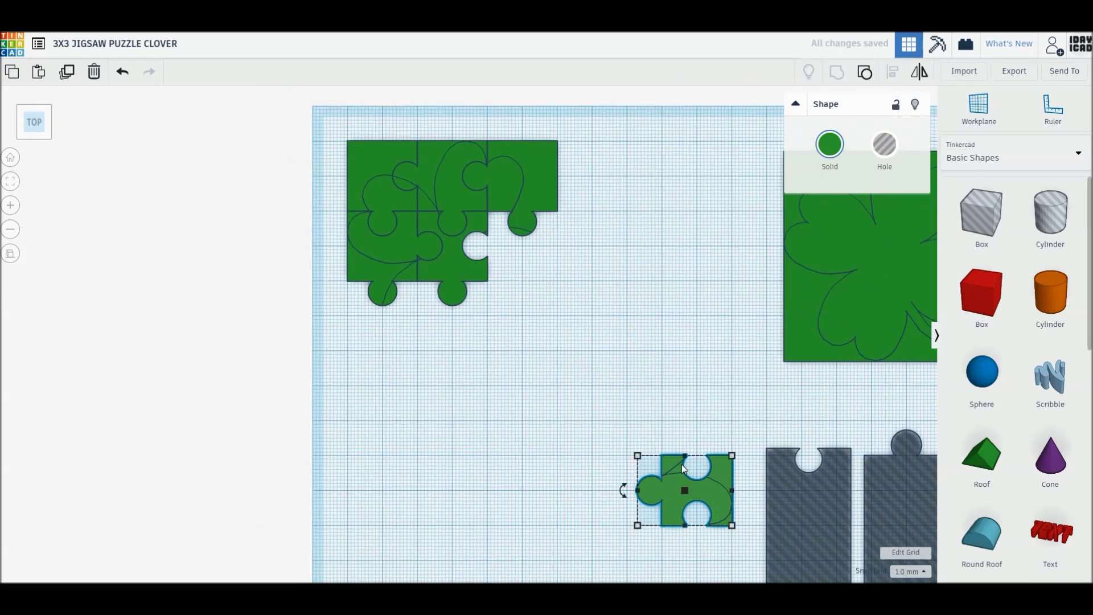
drag(714, 470, 540, 238)
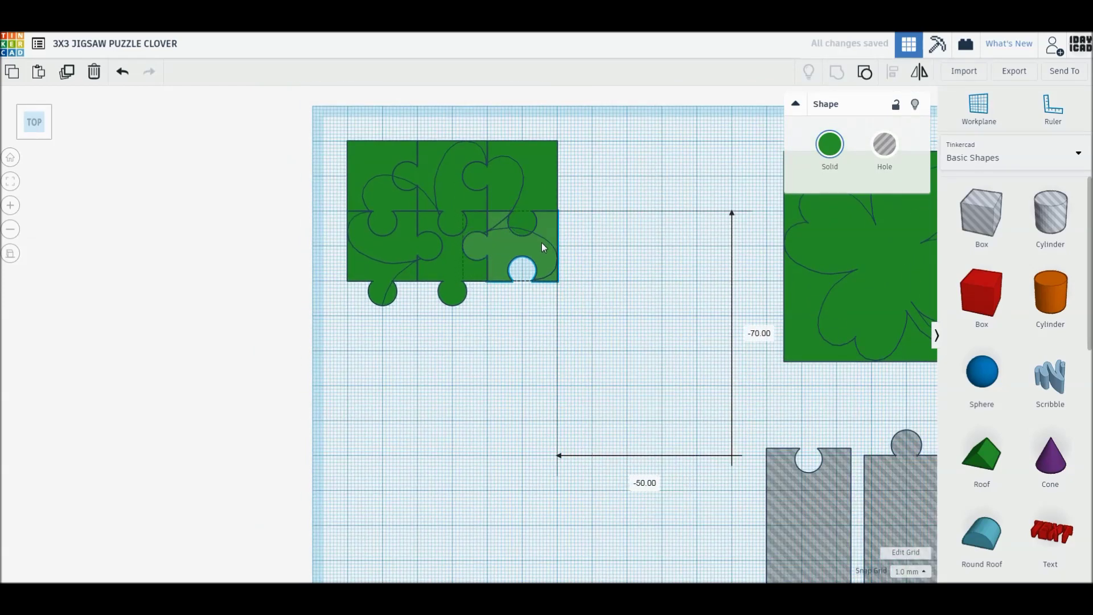
click(609, 306)
mouse_move(824, 223)
mouse_down()
mouse_move(592, 466)
mouse_move(555, 468)
mouse_up()
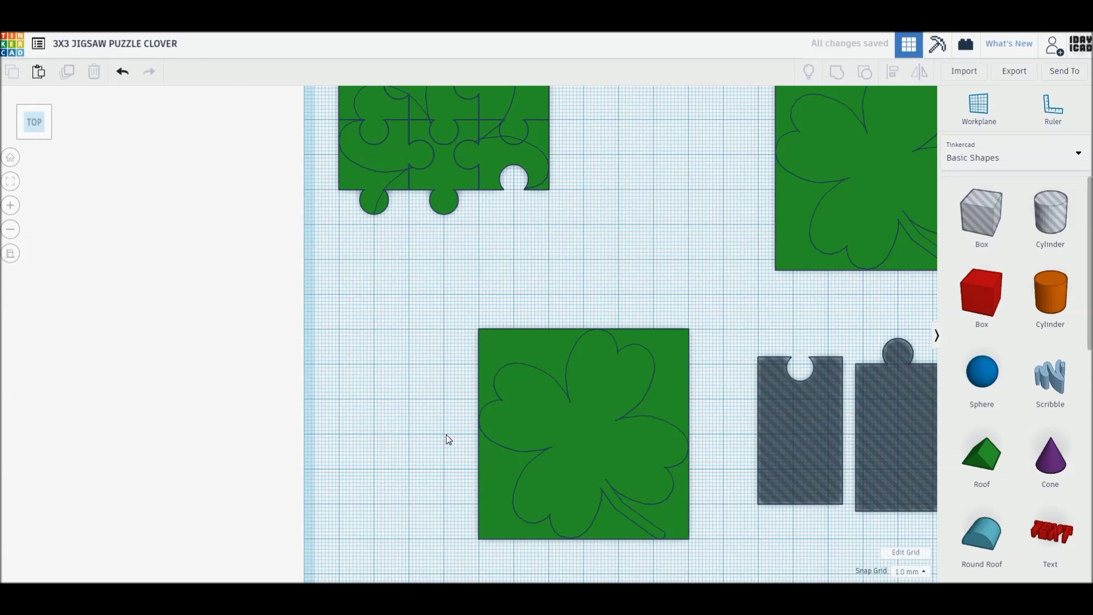
Step: Mirror a hole cutter and align it on the clover's left edge at the top-left corner
mouse_move(771, 453)
mouse_down()
mouse_move(534, 444)
mouse_move(521, 417)
mouse_up()
key(m)
click(521, 428)
drag(516, 329, 514, 330)
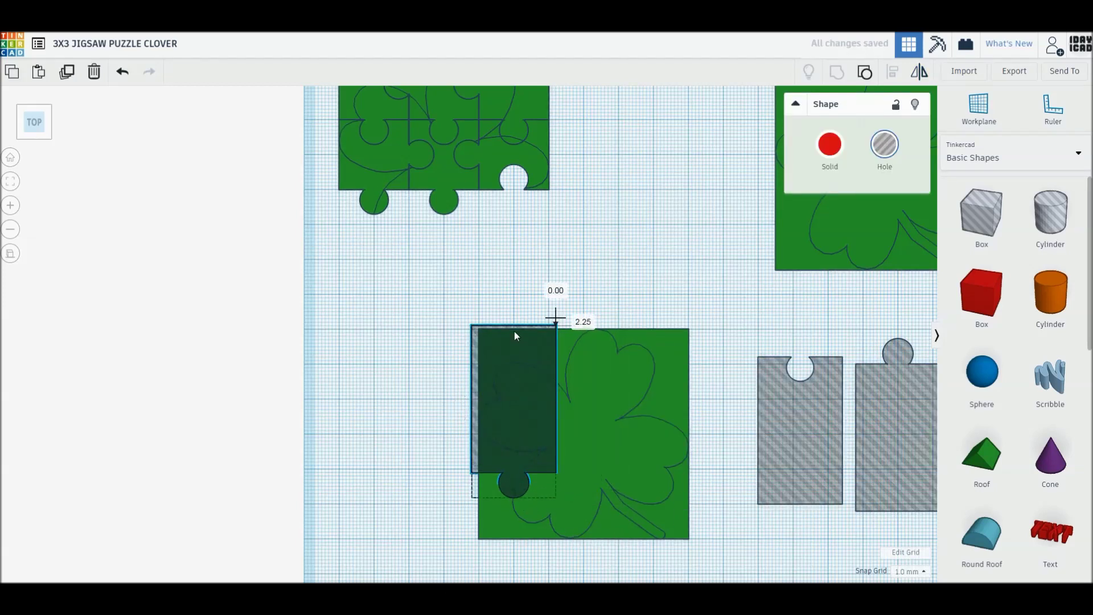
click(621, 259)
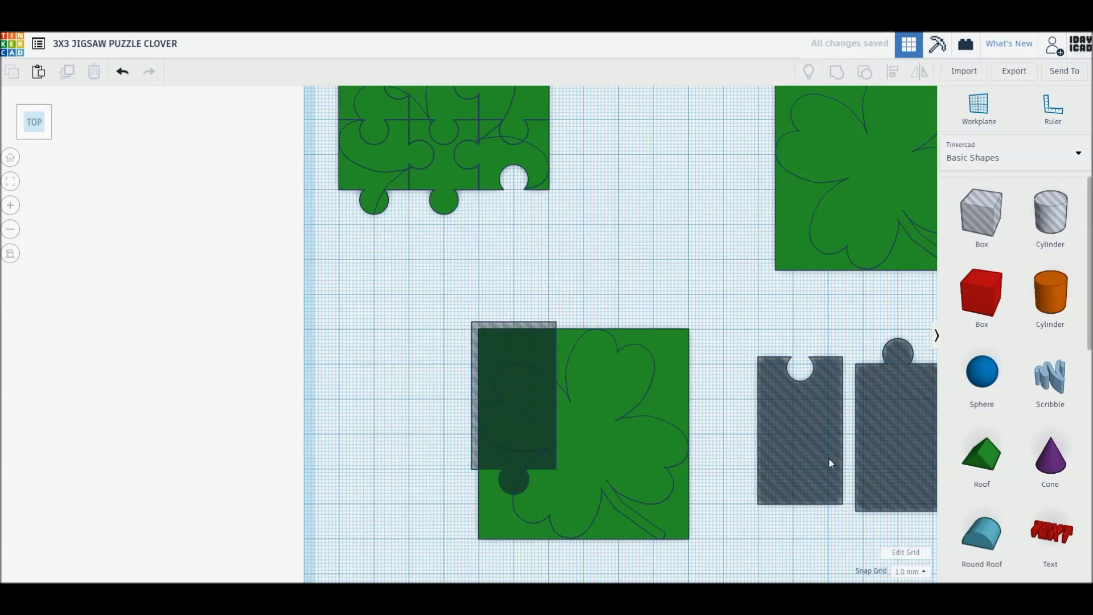
Step: Rotate a copied notched hole piece and settle it along the clover's bottom edge
alt+drag(880, 432, 677, 454)
drag(640, 509, 699, 521)
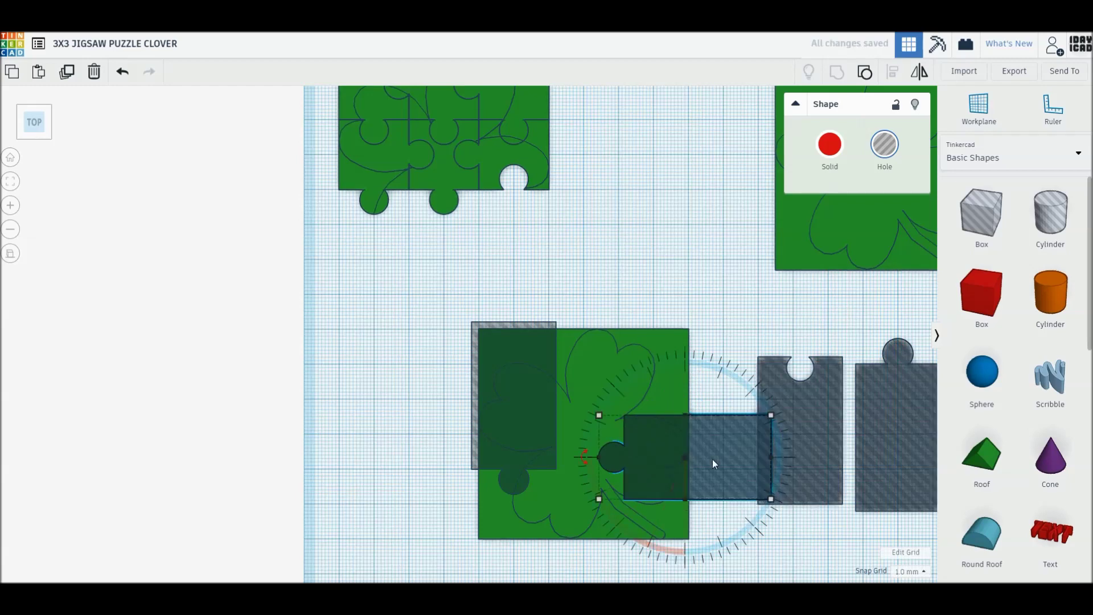
drag(756, 457, 681, 508)
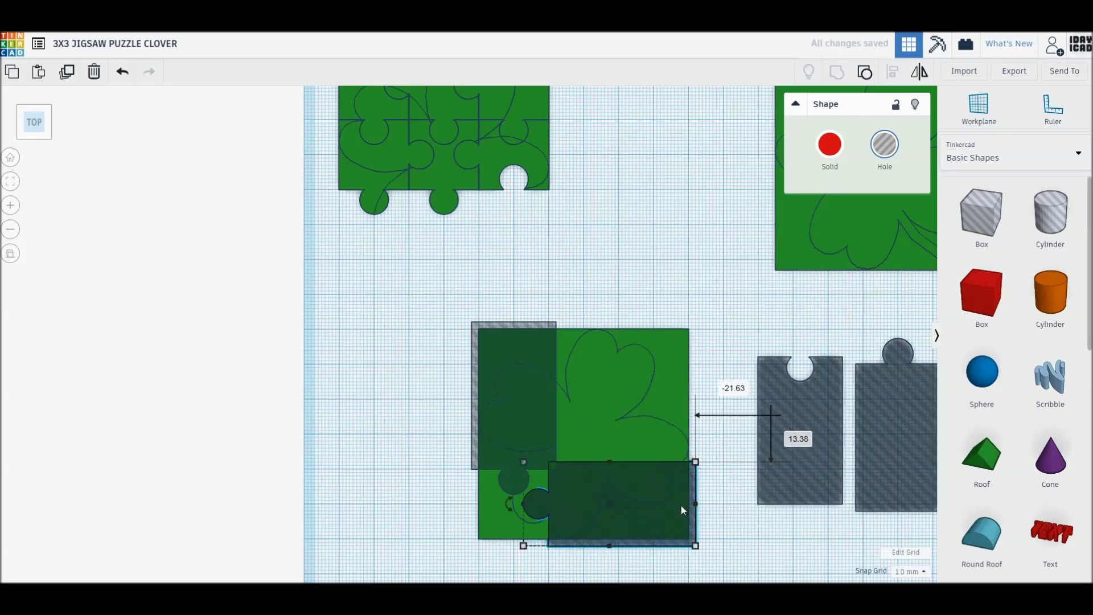
key(Delete)
key(ctrl+z)
drag(723, 494, 683, 513)
mouse_move(669, 560)
mouse_down()
mouse_move(684, 535)
mouse_move(676, 541)
mouse_up()
drag(616, 450, 569, 475)
drag(399, 408, 559, 511)
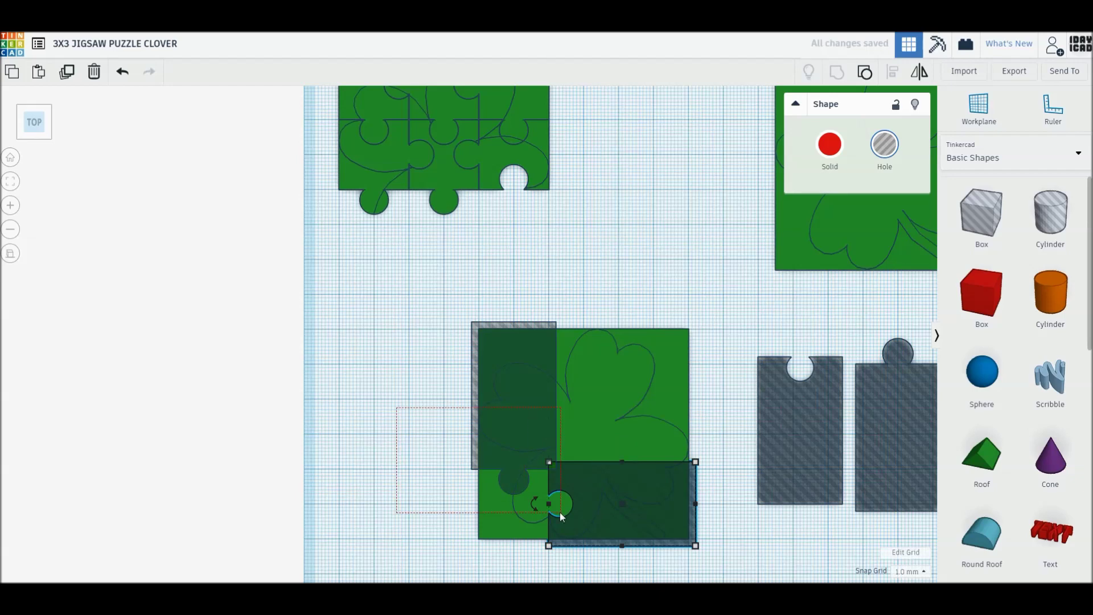
Step: Add a resized box hole over the top-right, then fit the cut piece into the bottom-left slot
mouse_move(980, 214)
mouse_down()
mouse_move(568, 419)
mouse_move(583, 433)
mouse_up()
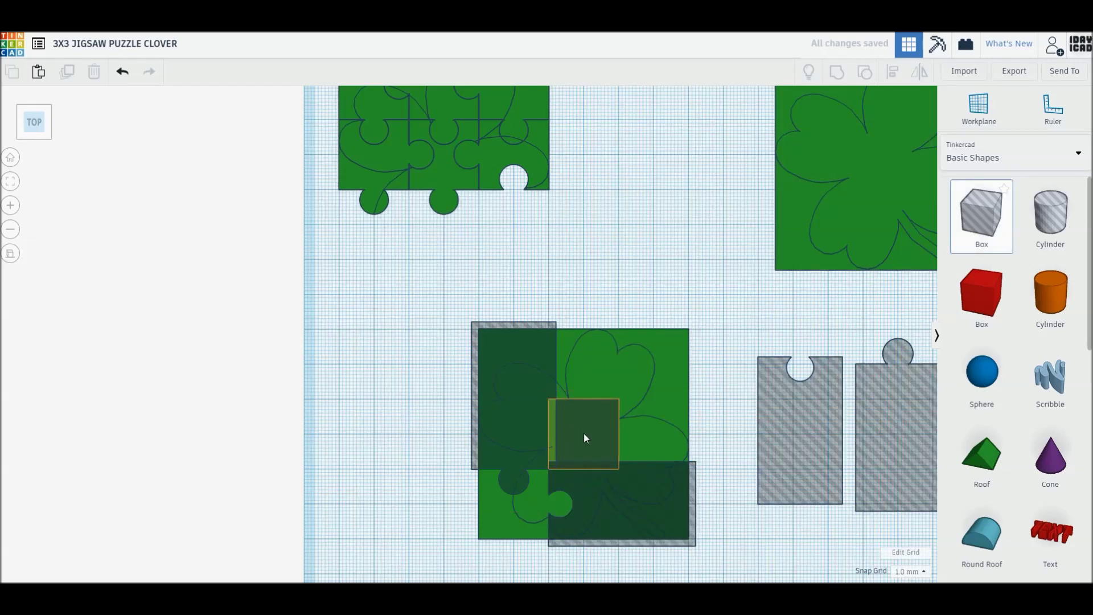
drag(619, 396, 689, 326)
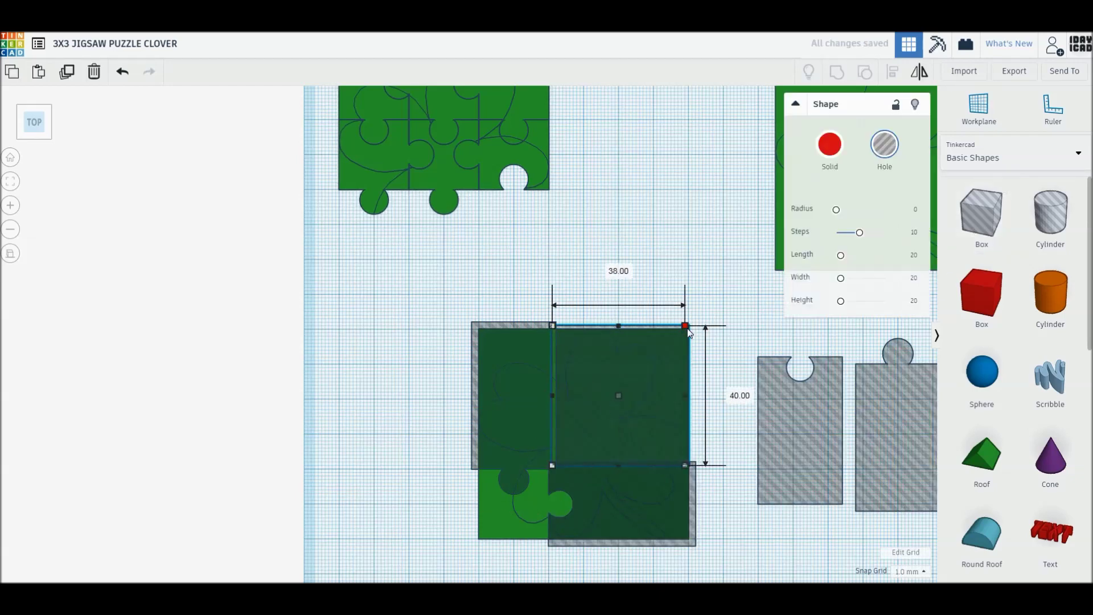
drag(439, 449, 456, 432)
click(542, 547)
mouse_move(526, 517)
mouse_down()
mouse_move(385, 259)
mouse_move(387, 240)
mouse_up()
click(525, 367)
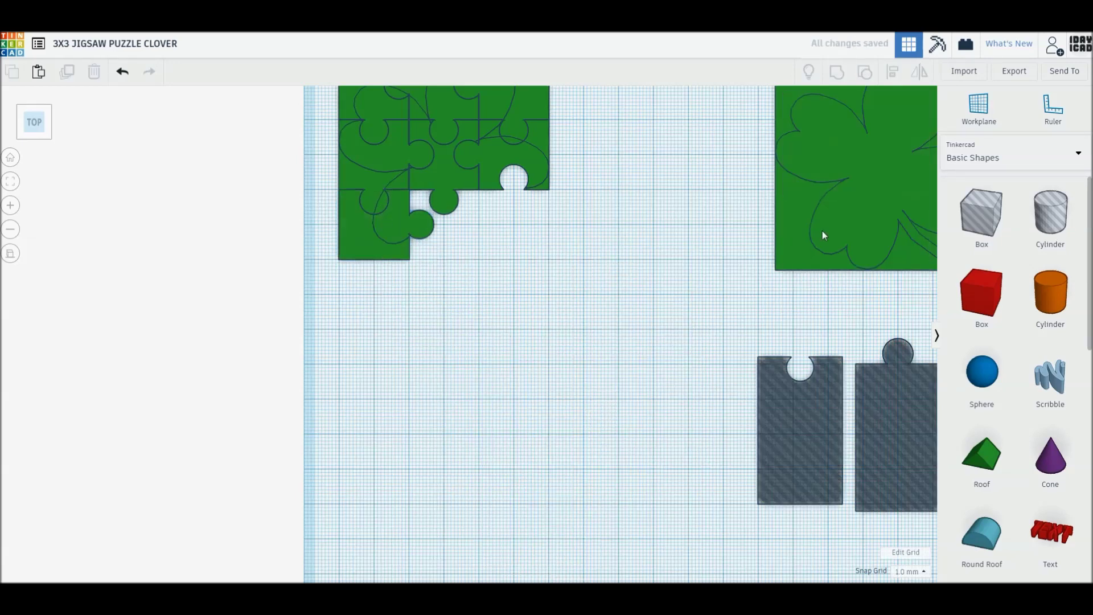
Step: Bring another clover square copy into the work area and nudge it into position
drag(816, 229, 595, 421)
key(shift+Left)
key(shift+Left)
key(shift+Down)
key(shift+Down)
key(Left)
key(Left)
key(Down)
key(Down)
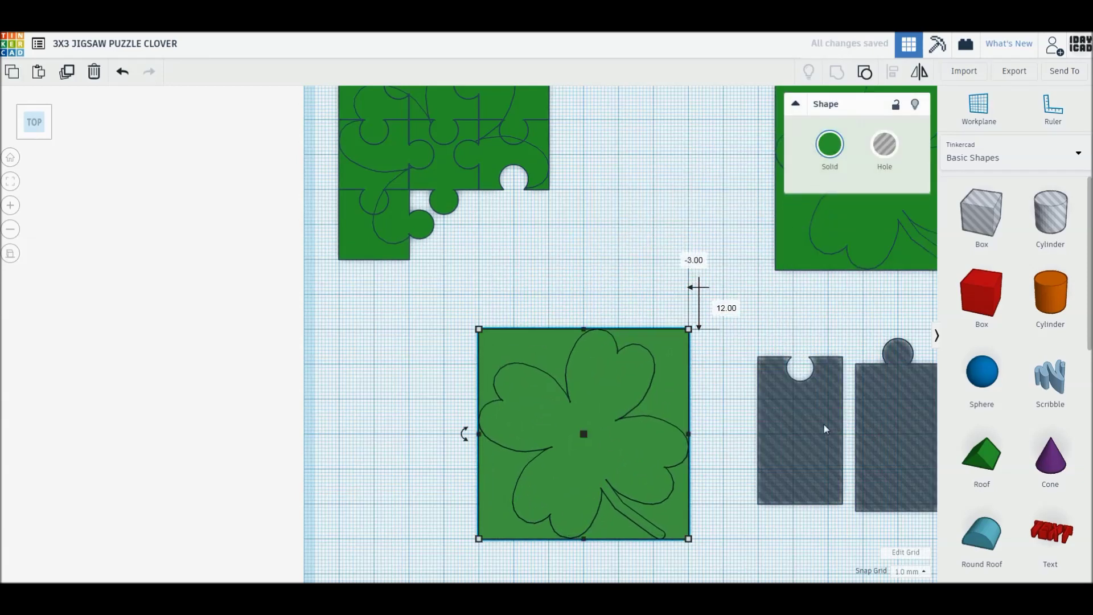
Step: Place a knobbed hole template at the plate's lower left, turned so its knob points down
mouse_move(883, 428)
alt+mouse_down()
mouse_move(636, 436)
mouse_move(617, 377)
mouse_move(626, 370)
alt+mouse_up()
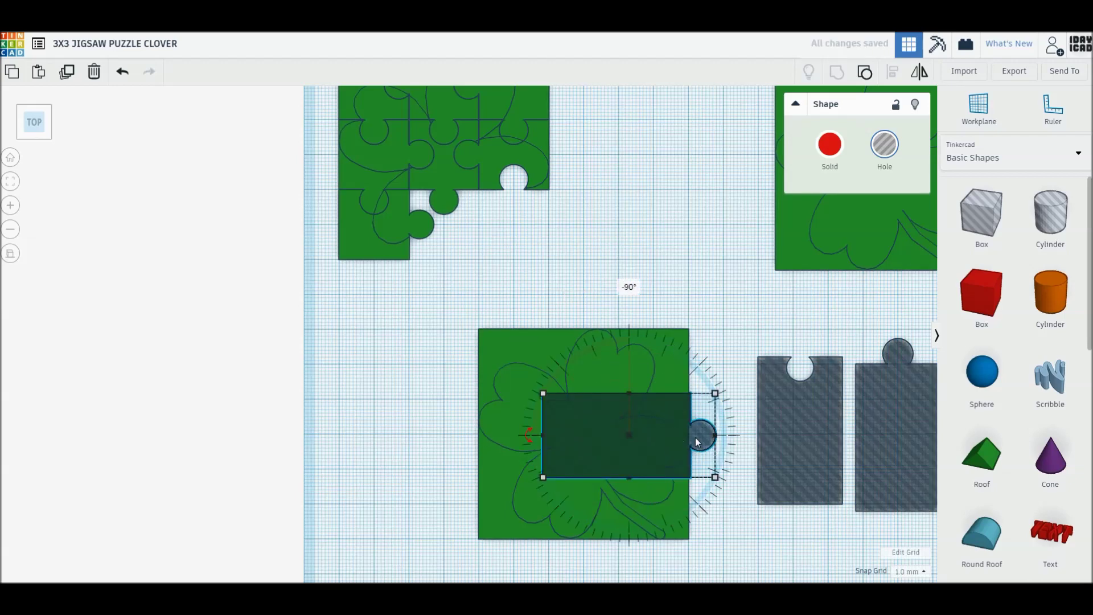
drag(696, 437, 411, 516)
click(398, 402)
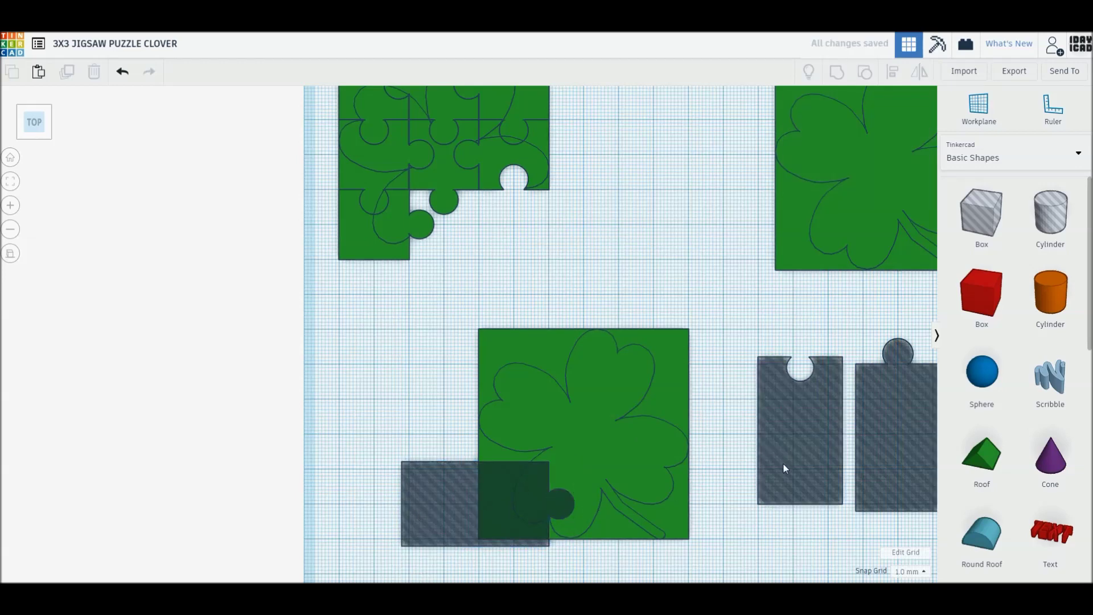
click(463, 517)
mouse_move(428, 444)
mouse_down()
mouse_move(532, 355)
mouse_move(578, 346)
mouse_up()
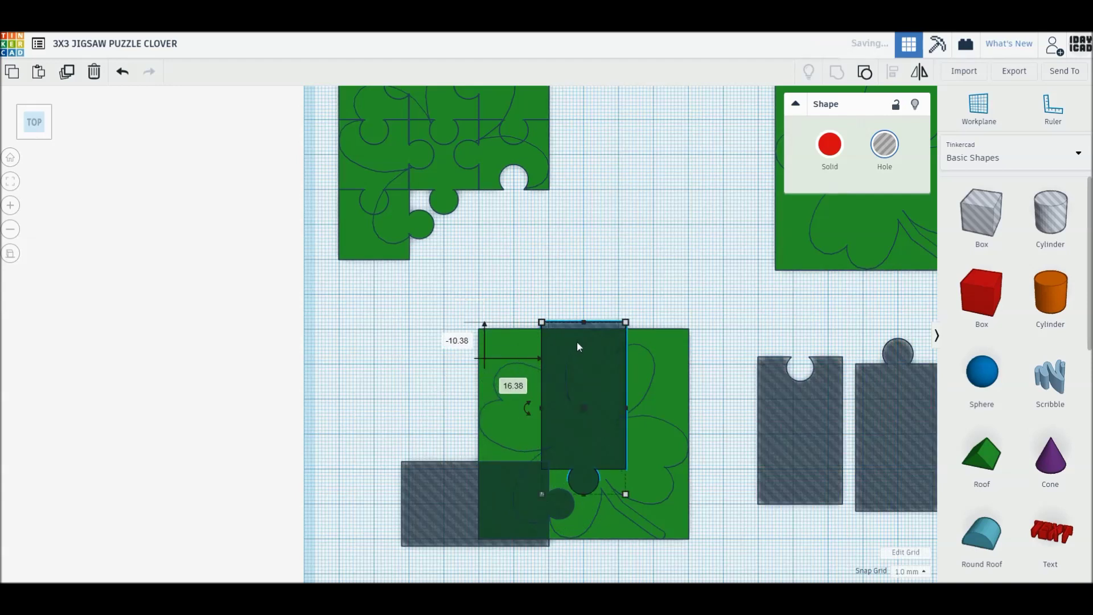
click(705, 428)
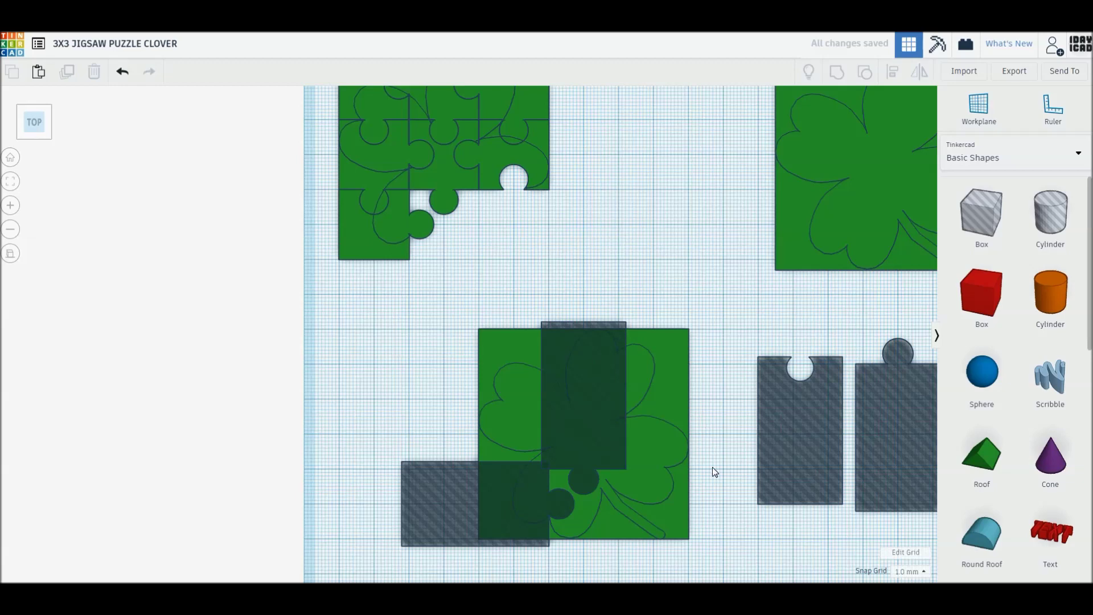
Step: Line up a rotated hole template at lower right and stretch a box hole over the upper left
drag(815, 422, 728, 476)
drag(691, 510, 757, 534)
drag(696, 476, 651, 474)
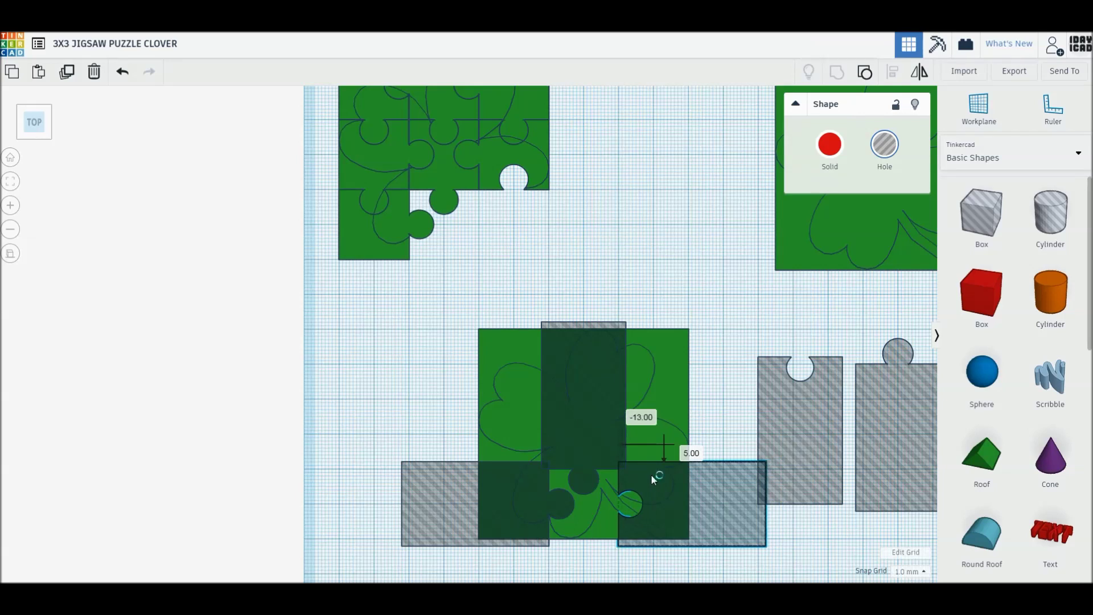
click(740, 382)
mouse_move(982, 216)
mouse_down()
mouse_move(654, 433)
mouse_move(657, 325)
mouse_up()
drag(624, 361, 518, 364)
drag(523, 289, 668, 567)
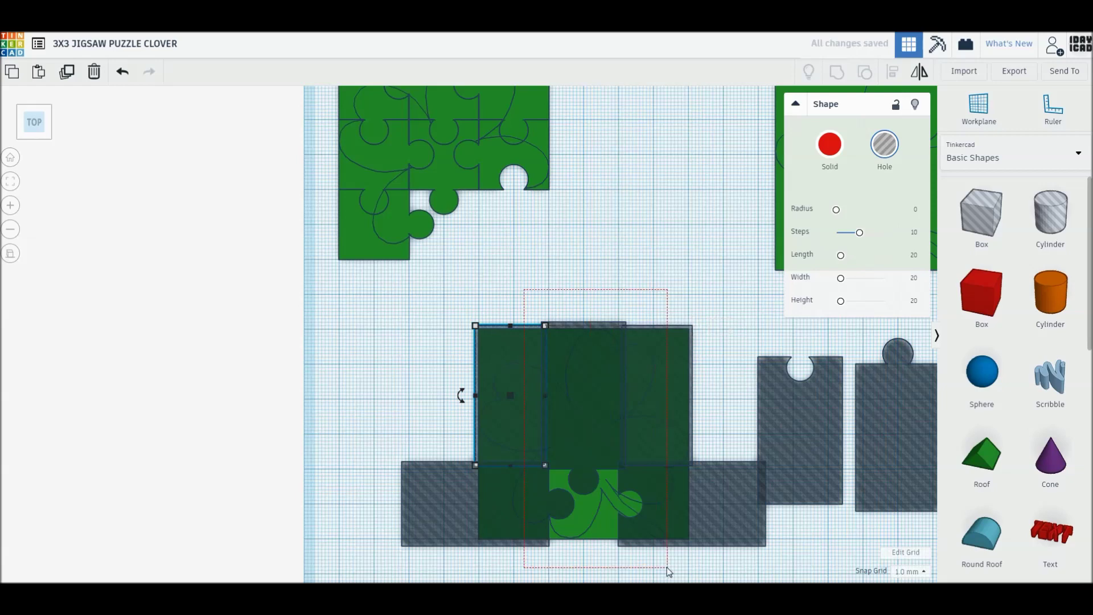
Step: Group the holes with the plate and move the cut piece into the puzzle's bottom gap
key(ctrl+g)
click(670, 533)
drag(600, 521, 462, 245)
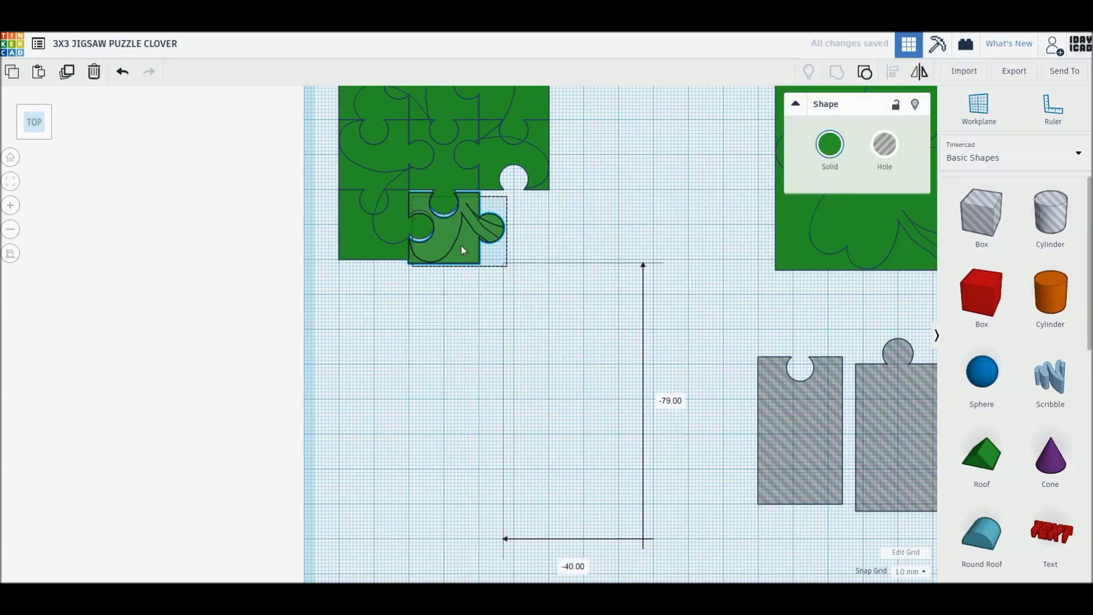
click(667, 313)
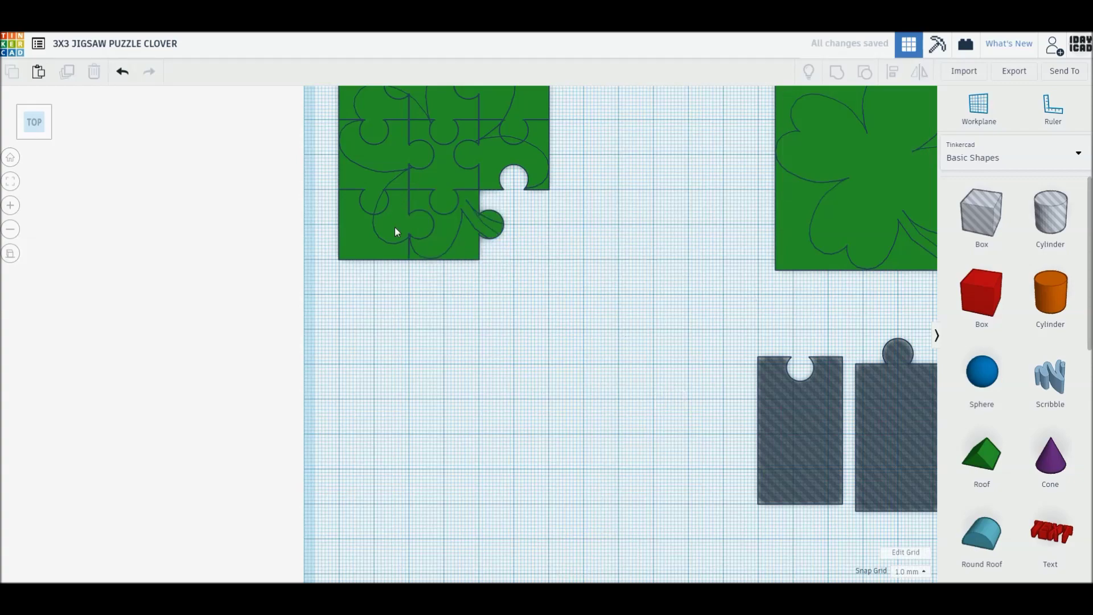
Step: Inspect the new piece's joint, then move the remaining clover plate into the open area
middle_drag(394, 226, 473, 314)
scroll(473, 314, up, 5)
scroll(473, 314, up, 2)
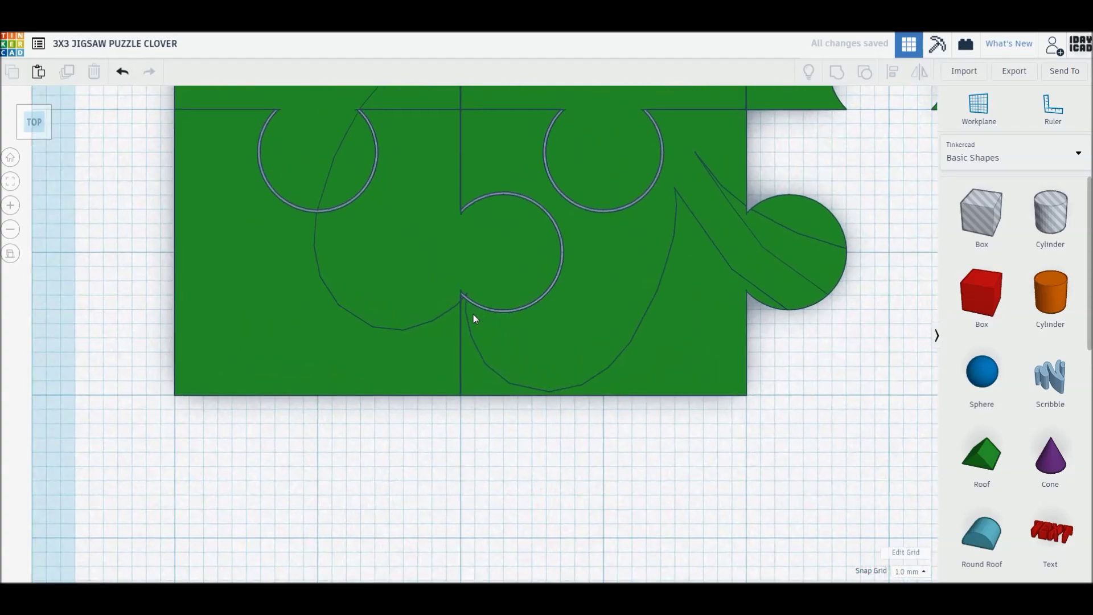
scroll(473, 316, down, 3)
scroll(473, 315, down, 1)
scroll(473, 316, down, 1)
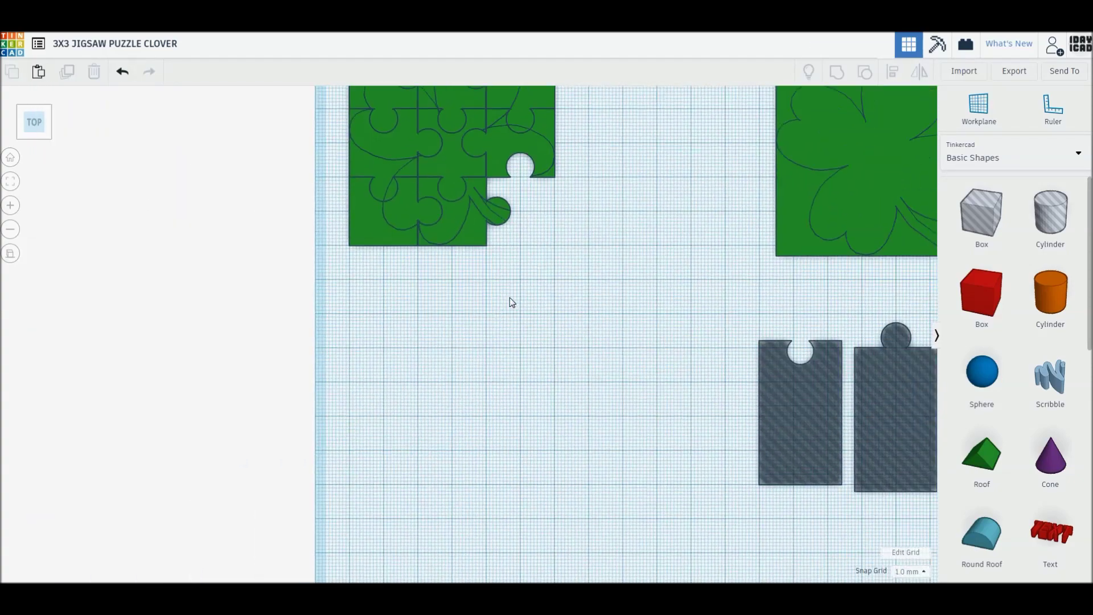
drag(800, 171, 509, 438)
Step: Place a knobbed hole copy at the plate's lower left and a mirrored notched hole at upper right
mouse_move(856, 425)
alt+mouse_down()
mouse_move(597, 465)
mouse_move(596, 391)
mouse_move(599, 403)
alt+mouse_up()
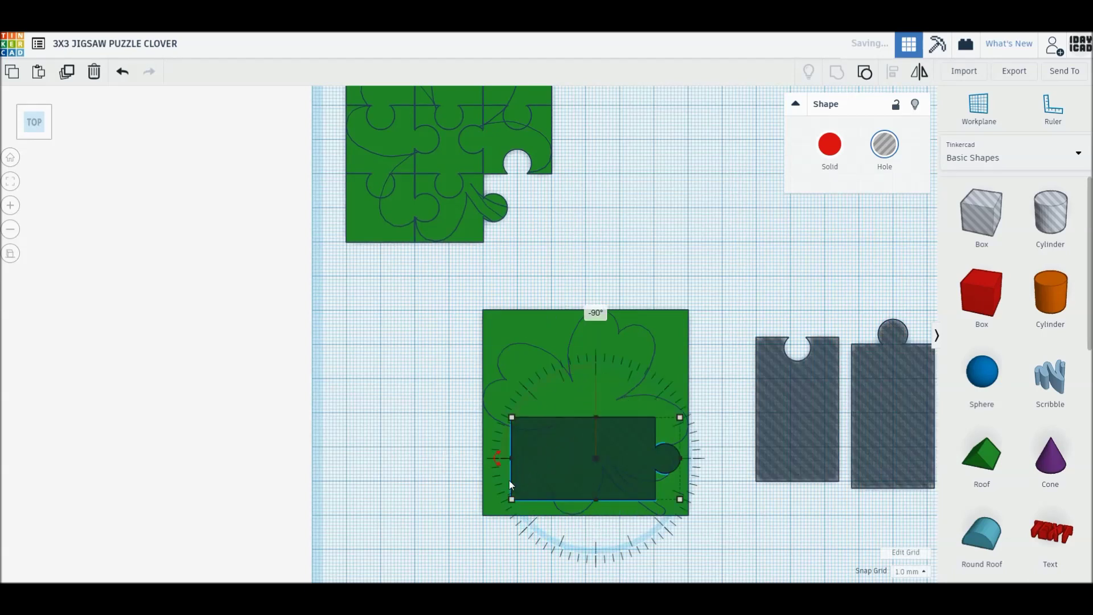
drag(510, 485, 483, 488)
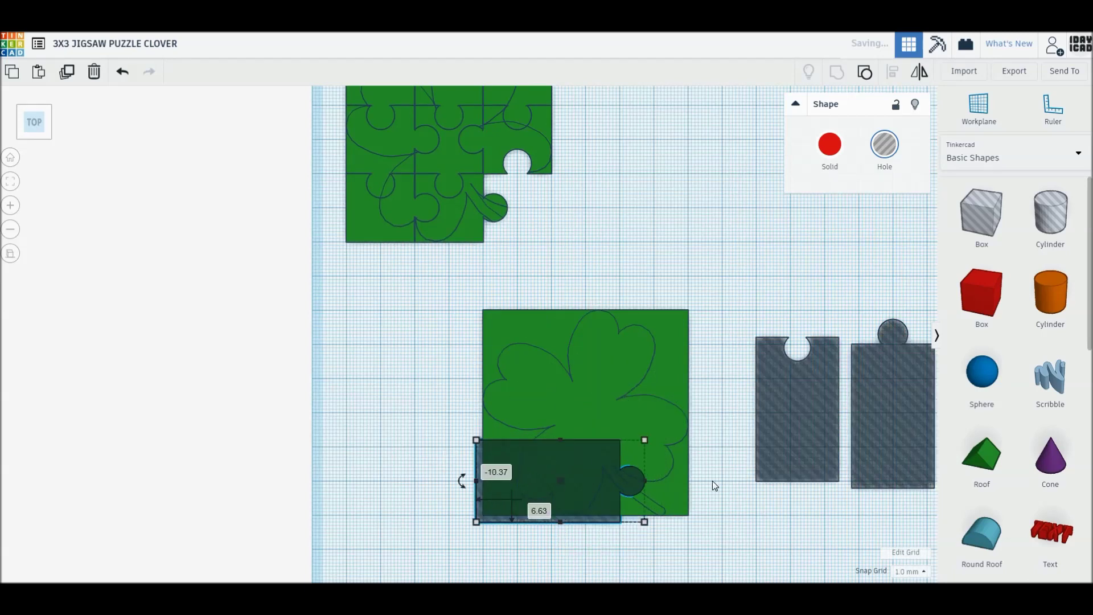
alt+drag(793, 421, 681, 428)
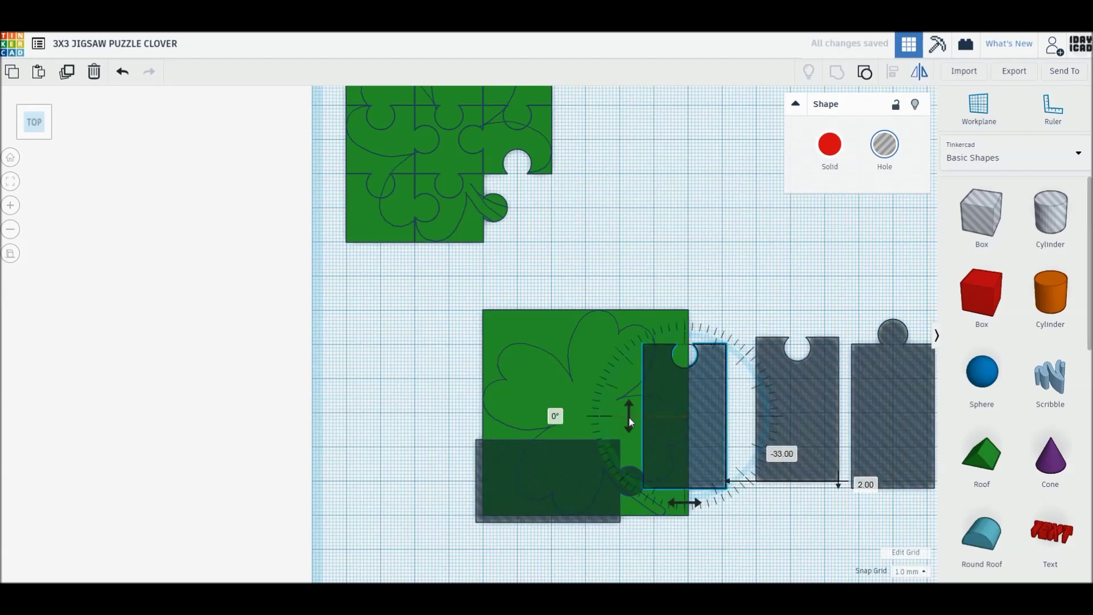
click(629, 415)
mouse_move(719, 487)
mouse_down()
mouse_move(685, 449)
mouse_move(695, 447)
mouse_up()
click(725, 425)
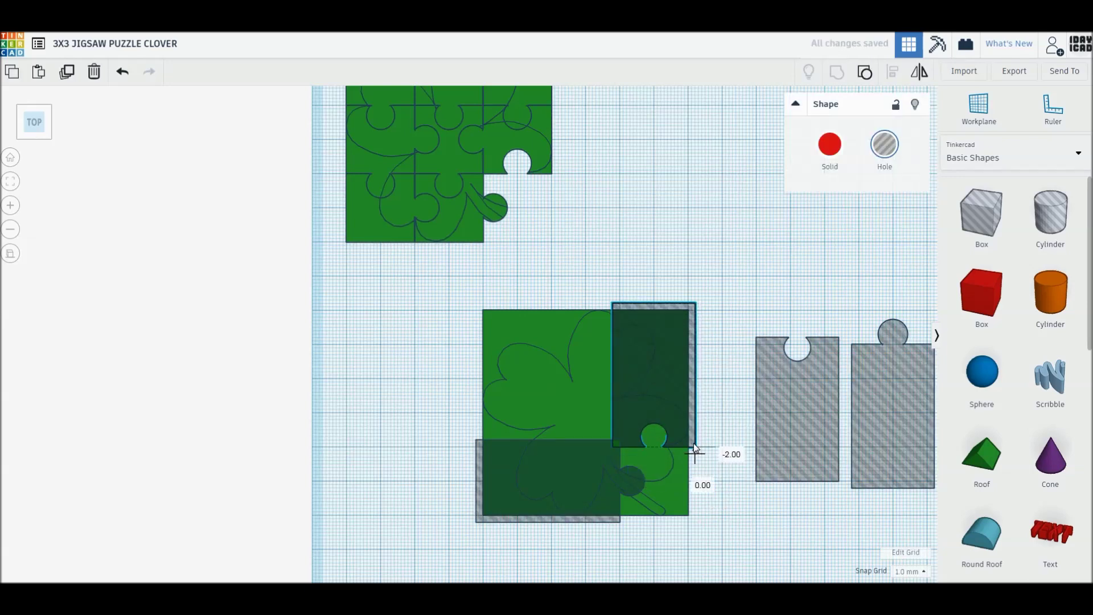
click(722, 429)
Step: Add a 38x38 hole box over the plate and group to cut the last corner piece
key(ctrl+v)
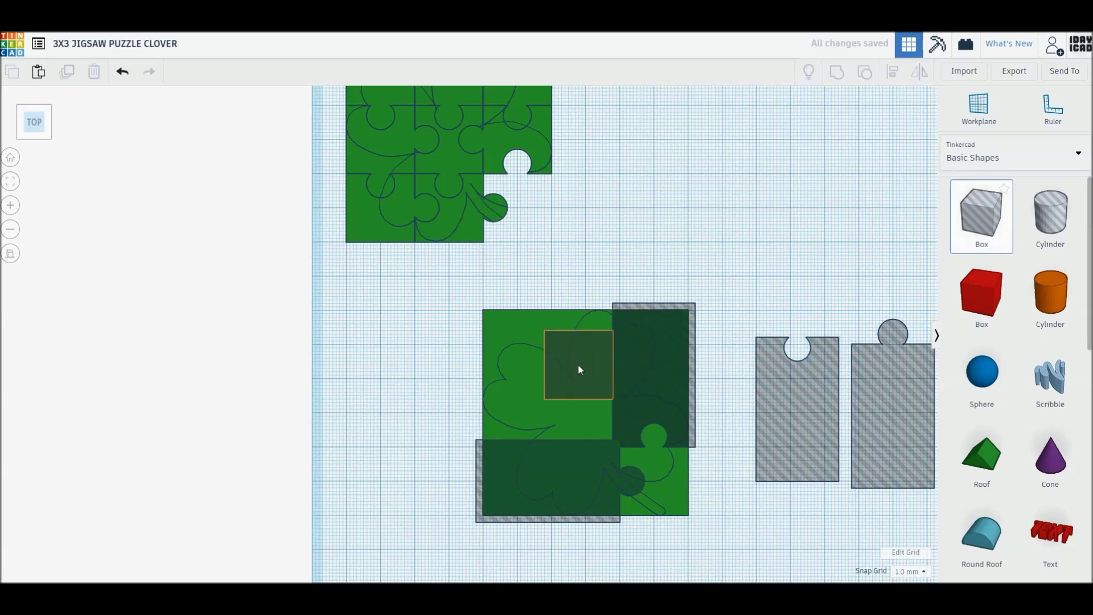
drag(576, 368, 582, 411)
drag(544, 378, 479, 306)
mouse_move(395, 329)
mouse_down()
mouse_move(676, 546)
mouse_move(709, 549)
mouse_up()
key(ctrl+g)
Step: Slot the corner piece into the puzzle's missing corner and delete the two leftover hole templates
drag(647, 432, 542, 228)
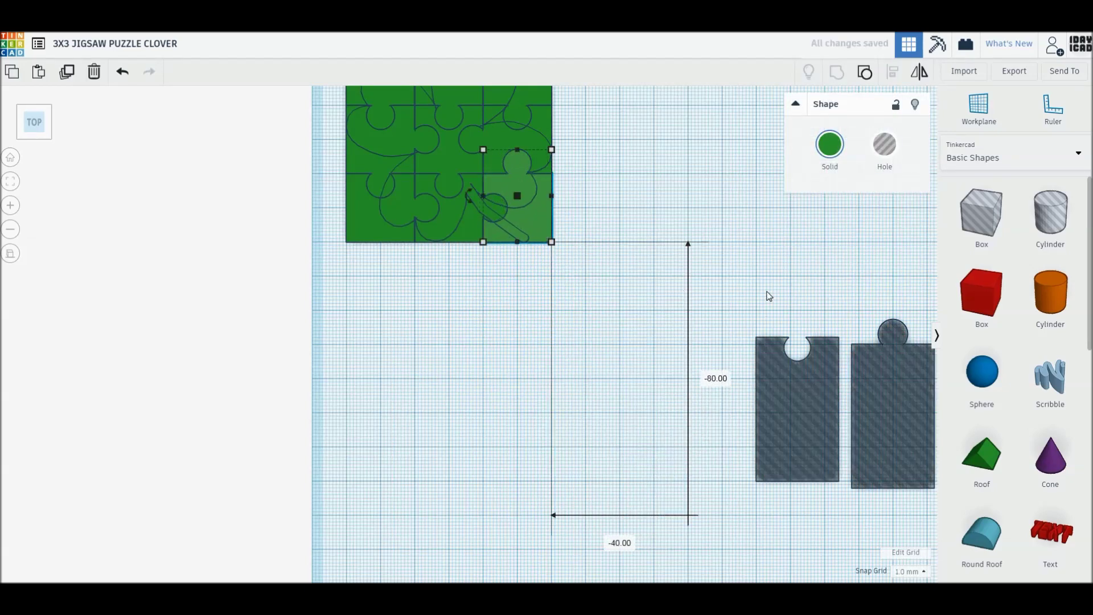
drag(747, 269, 923, 487)
key(Delete)
key(f)
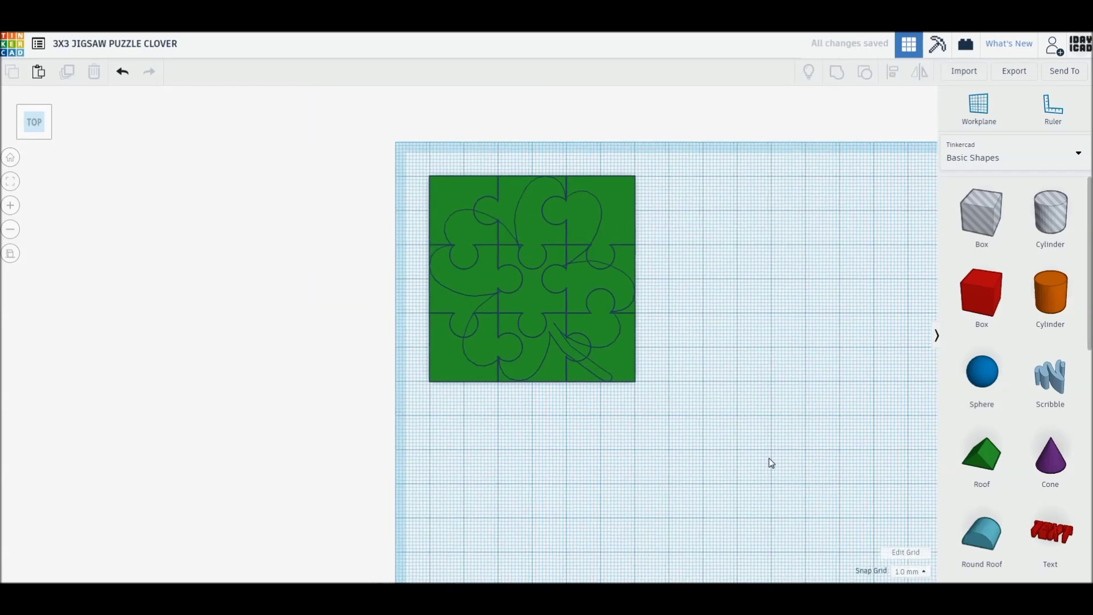
Step: Reset to the home view and move all nine puzzle pieces toward the workplane centre
scroll(579, 395, up, 1)
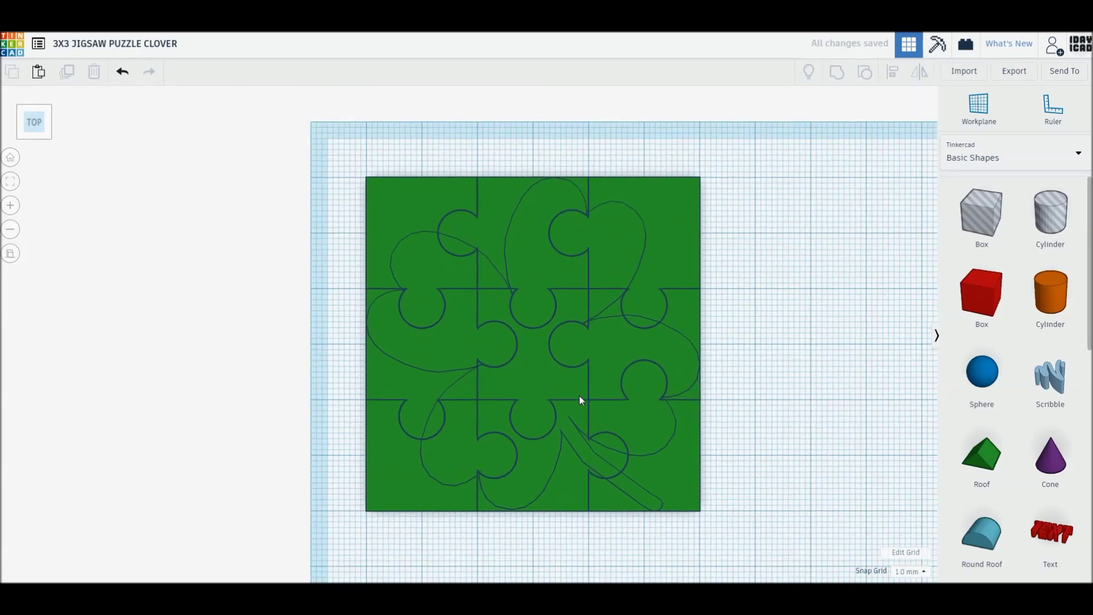
scroll(579, 395, up, 2)
scroll(620, 415, up, 2)
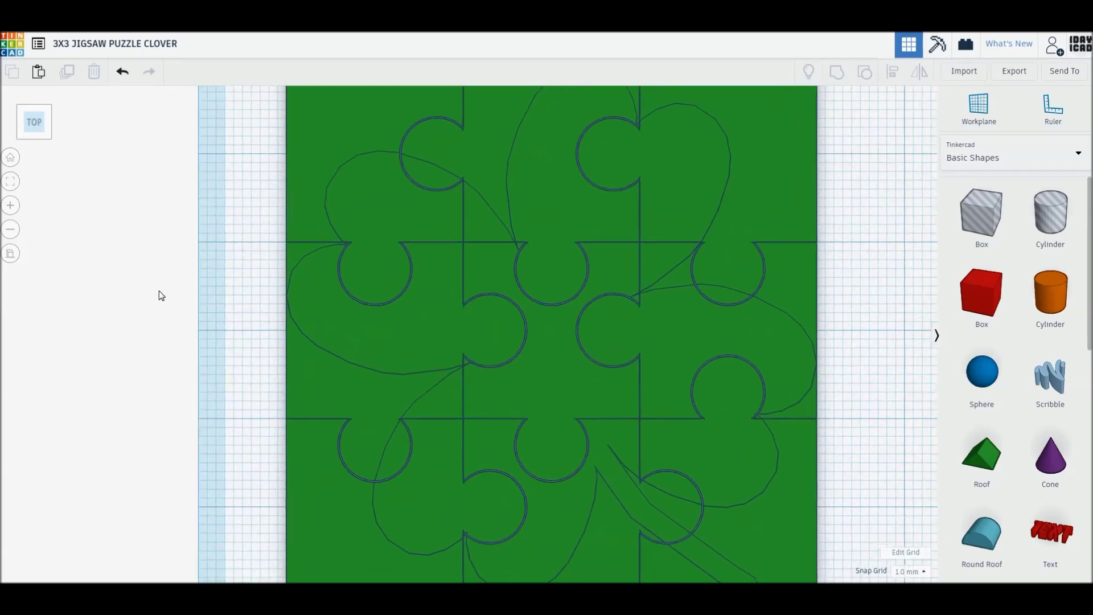
click(11, 254)
click(10, 157)
mouse_move(115, 251)
right_down()
mouse_move(188, 312)
mouse_move(269, 313)
right_up()
mouse_move(268, 312)
mouse_down()
mouse_move(530, 352)
mouse_move(545, 297)
mouse_up()
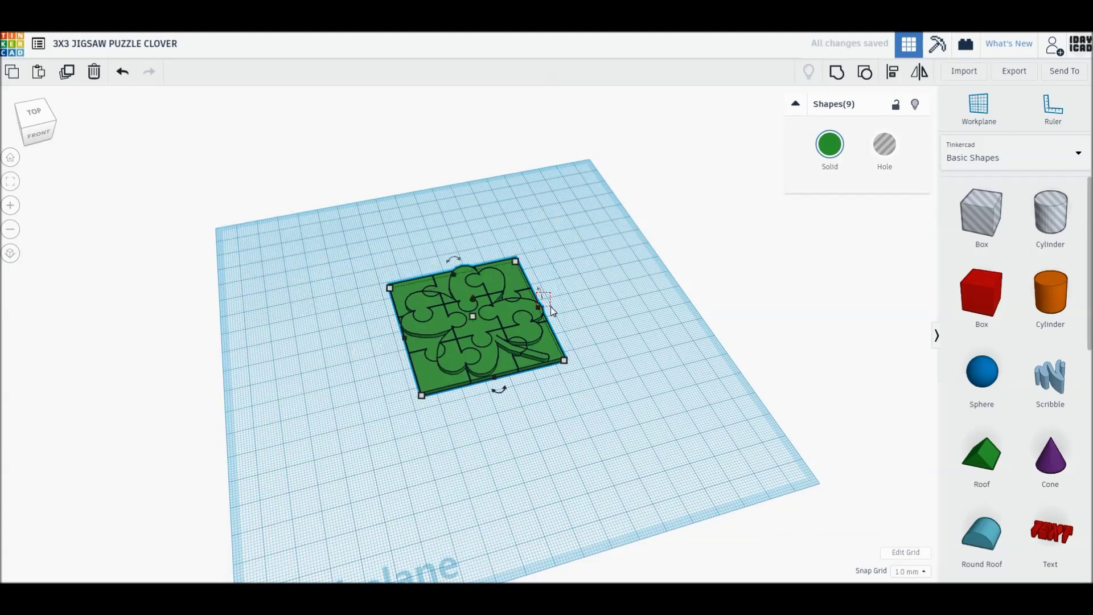
Step: Rotate the whole nine-piece puzzle by 45 degrees
click(551, 306)
click(614, 327)
click(535, 307)
drag(541, 295, 683, 377)
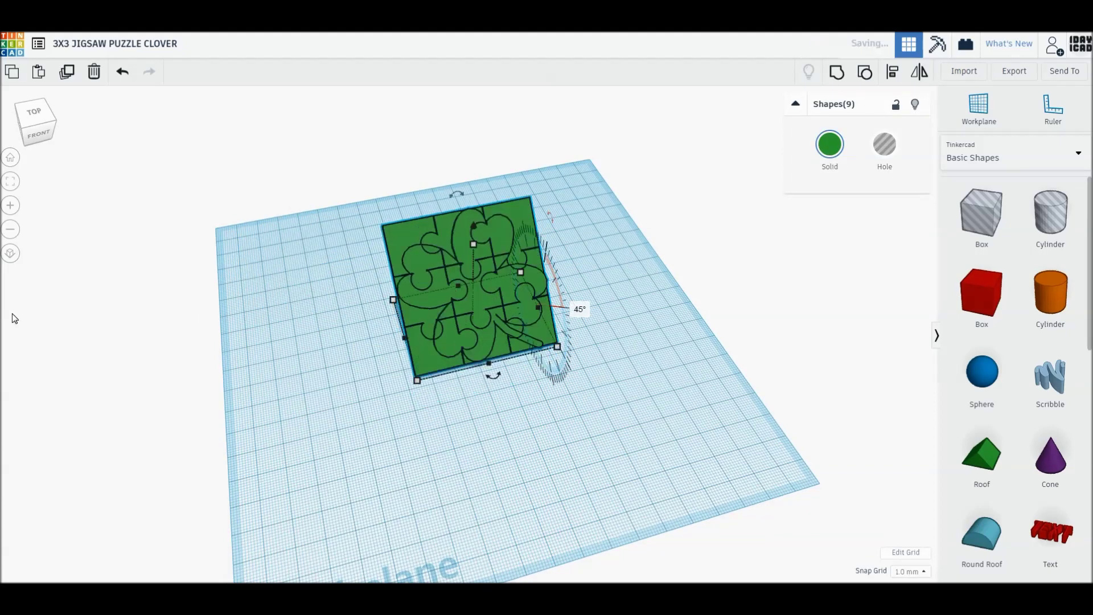
click(11, 158)
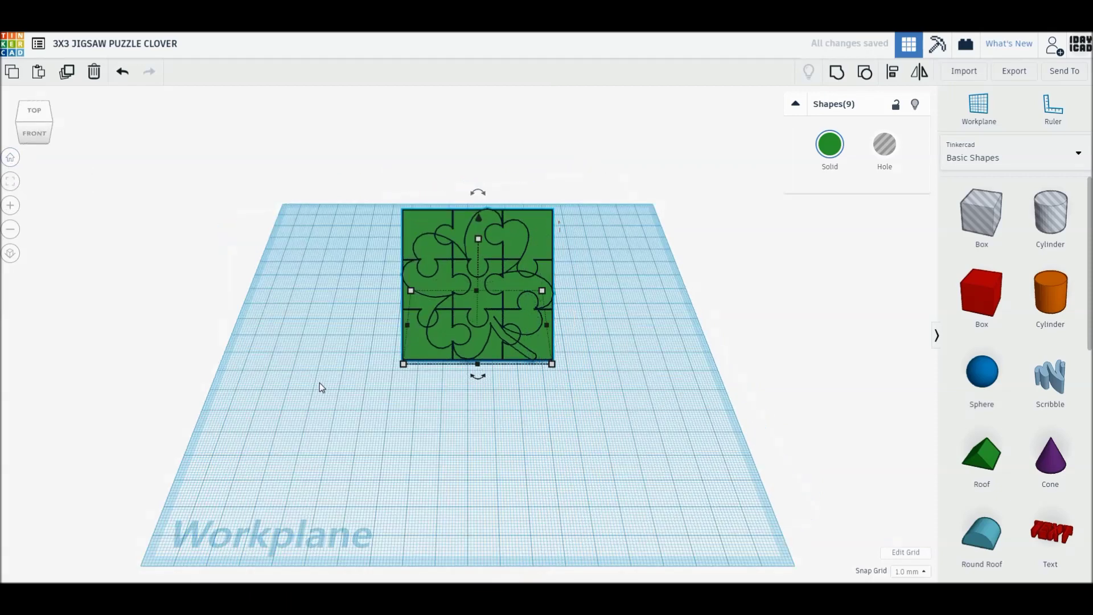
Step: Shift the assembled puzzle down-left to sit near the middle of the workplane
scroll(319, 387, up, 2)
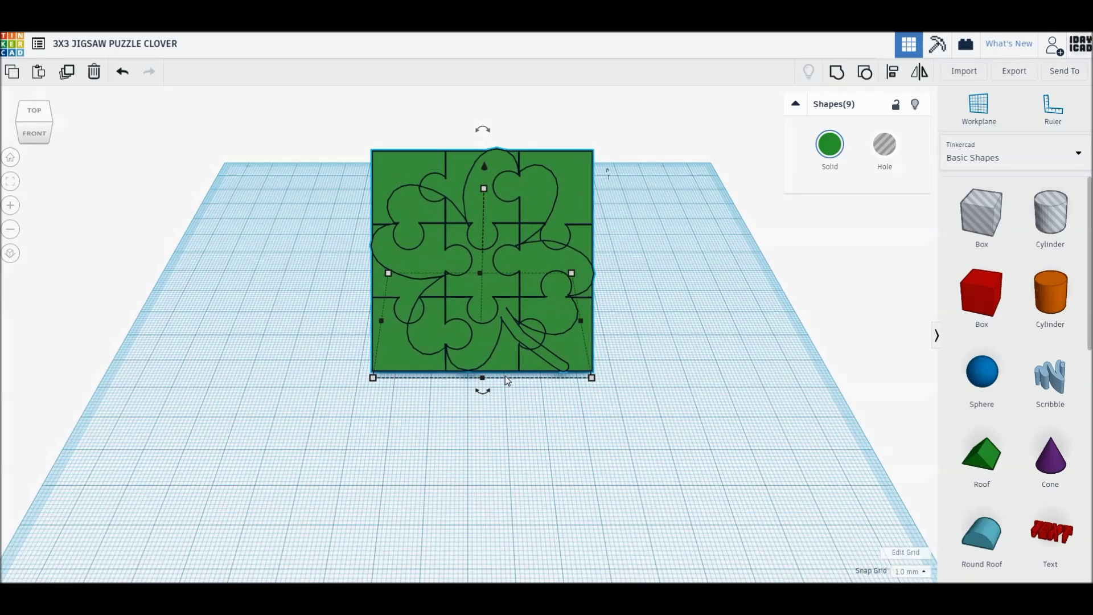
drag(528, 357, 517, 388)
scroll(517, 388, up, 2)
scroll(518, 388, up, 2)
scroll(517, 389, down, 2)
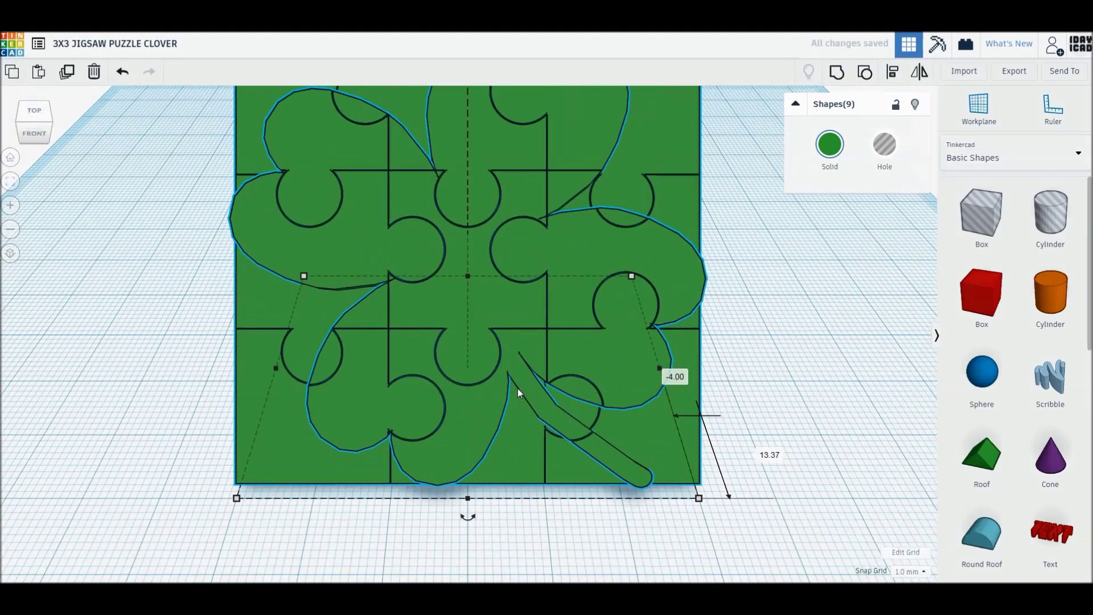
scroll(517, 388, down, 2)
scroll(518, 388, down, 2)
drag(514, 385, 513, 429)
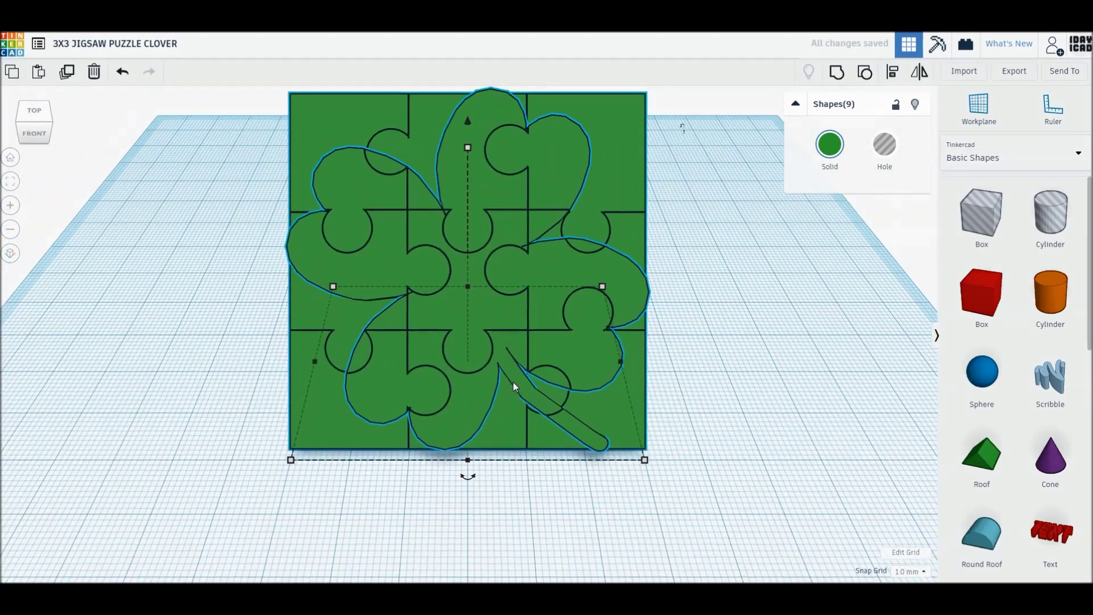
scroll(513, 400, up, 3)
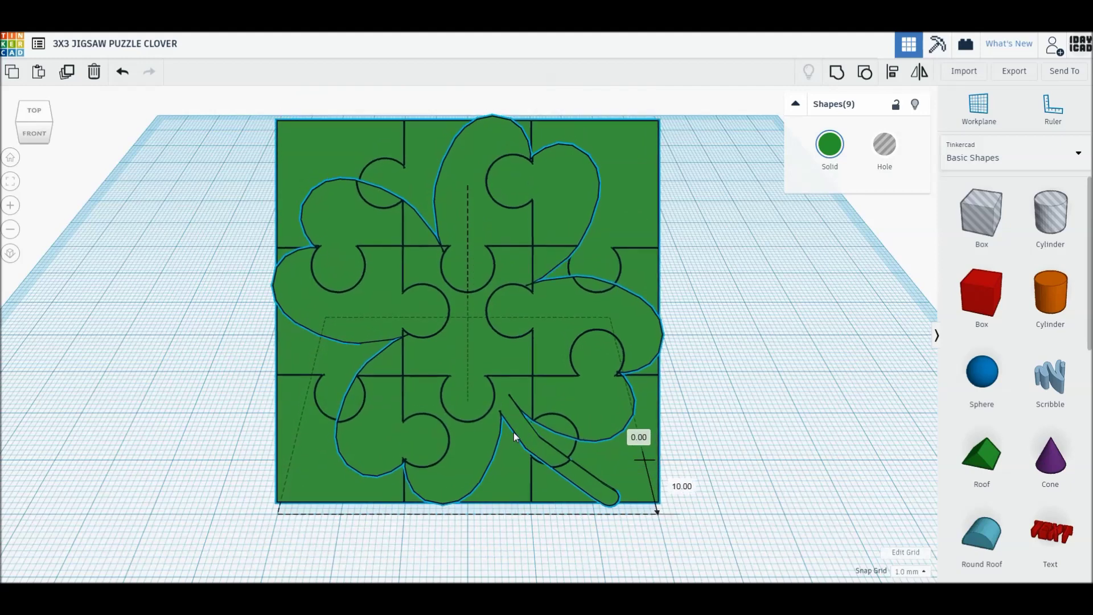
drag(513, 430, 513, 432)
click(760, 450)
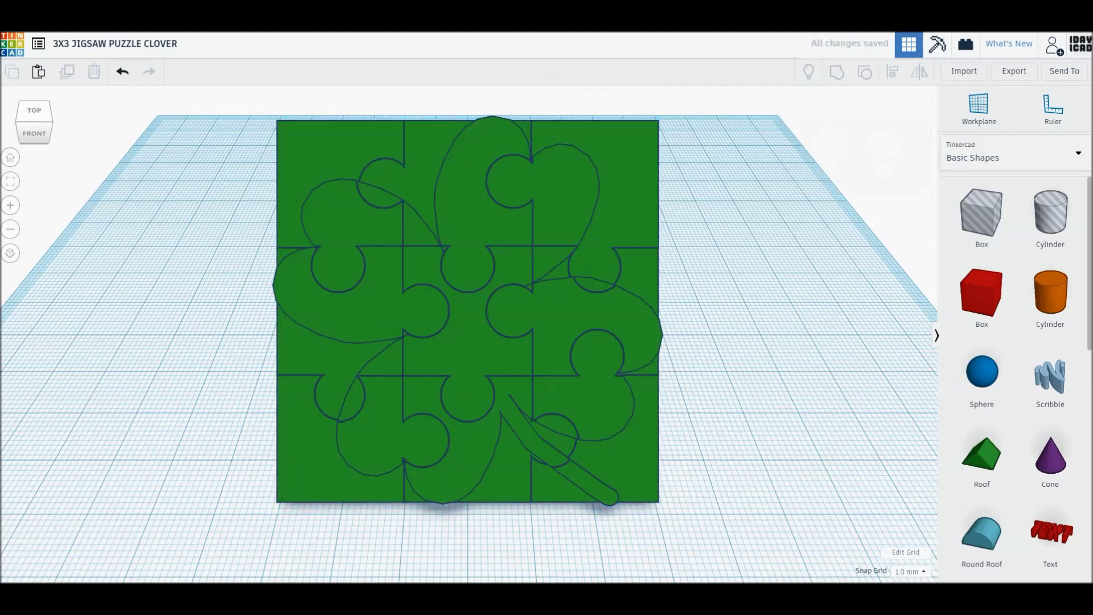